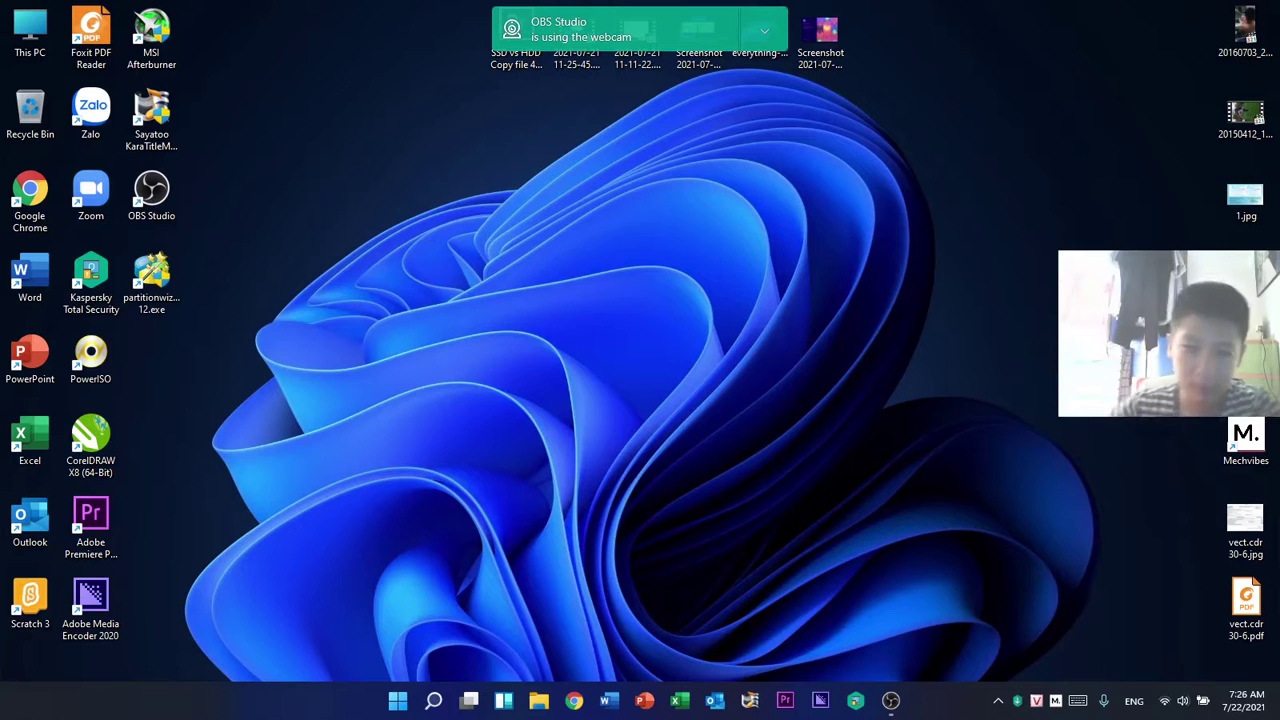
- Dismiss the webcam notification and close the completed removable drive scan window
{"action": "left_click", "coordinate": [764, 31]}
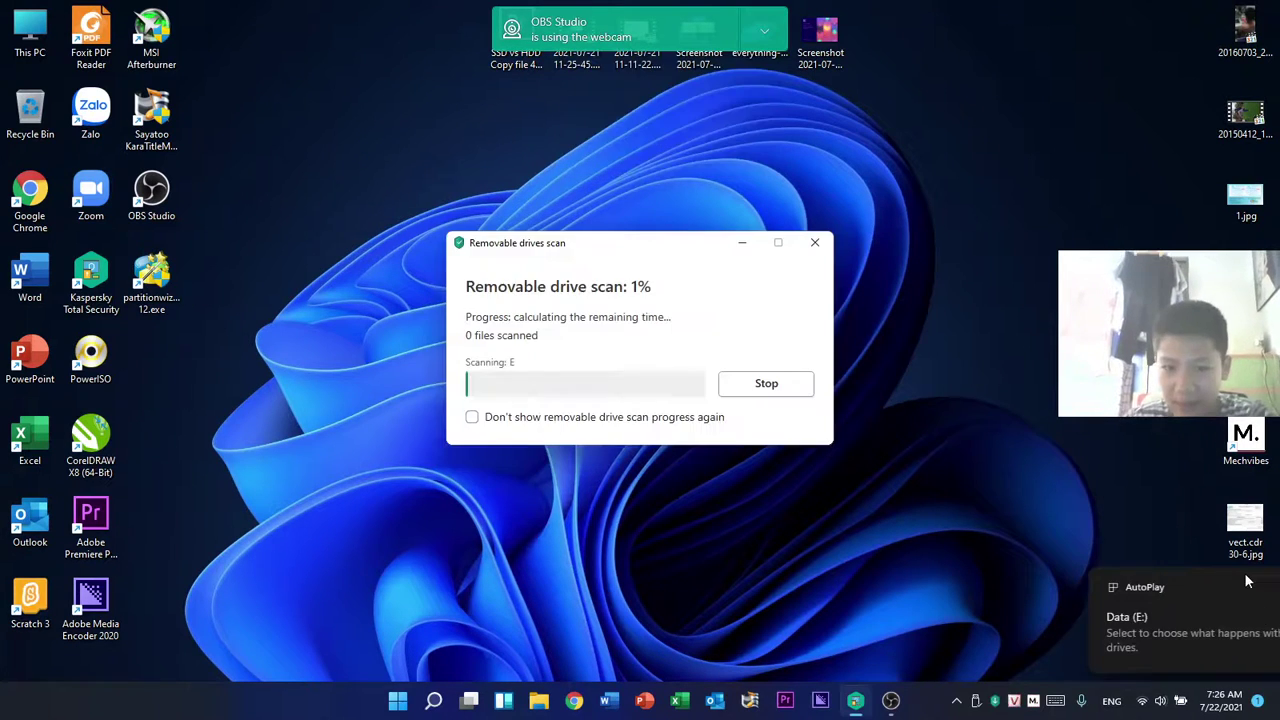
{"action": "left_click", "coordinate": [764, 31]}
{"action": "left_click", "coordinate": [720, 68]}
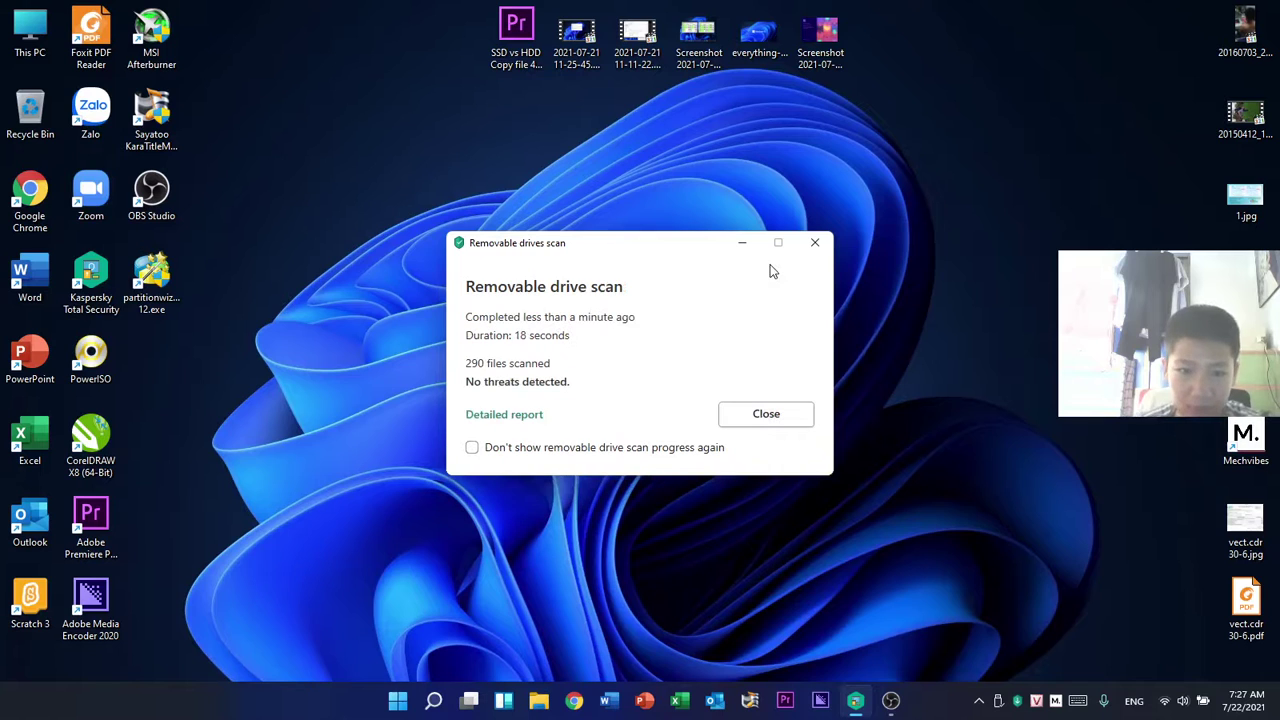
{"action": "left_click", "coordinate": [757, 413]}
{"action": "left_click_drag", "start_coordinate": [582, 312], "coordinate": [711, 463]}
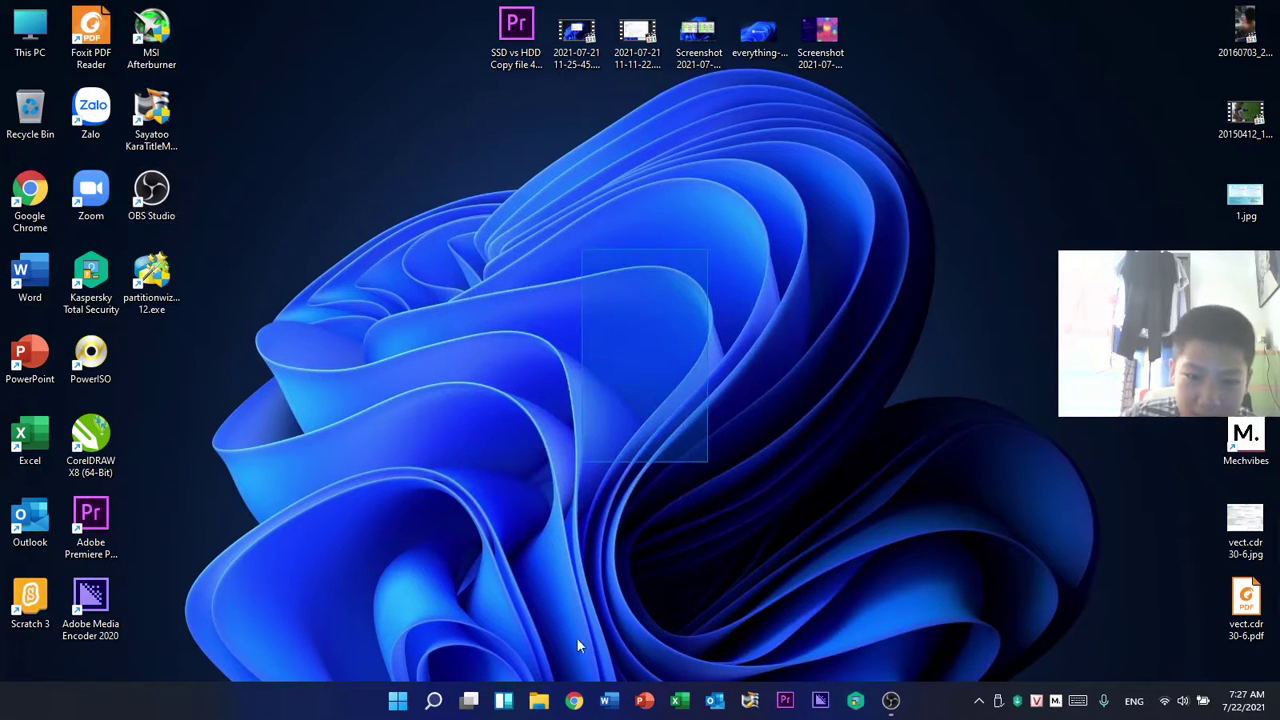
- Open File Explorer at This PC and select the Data (E:) drive
{"action": "left_click", "coordinate": [539, 700]}
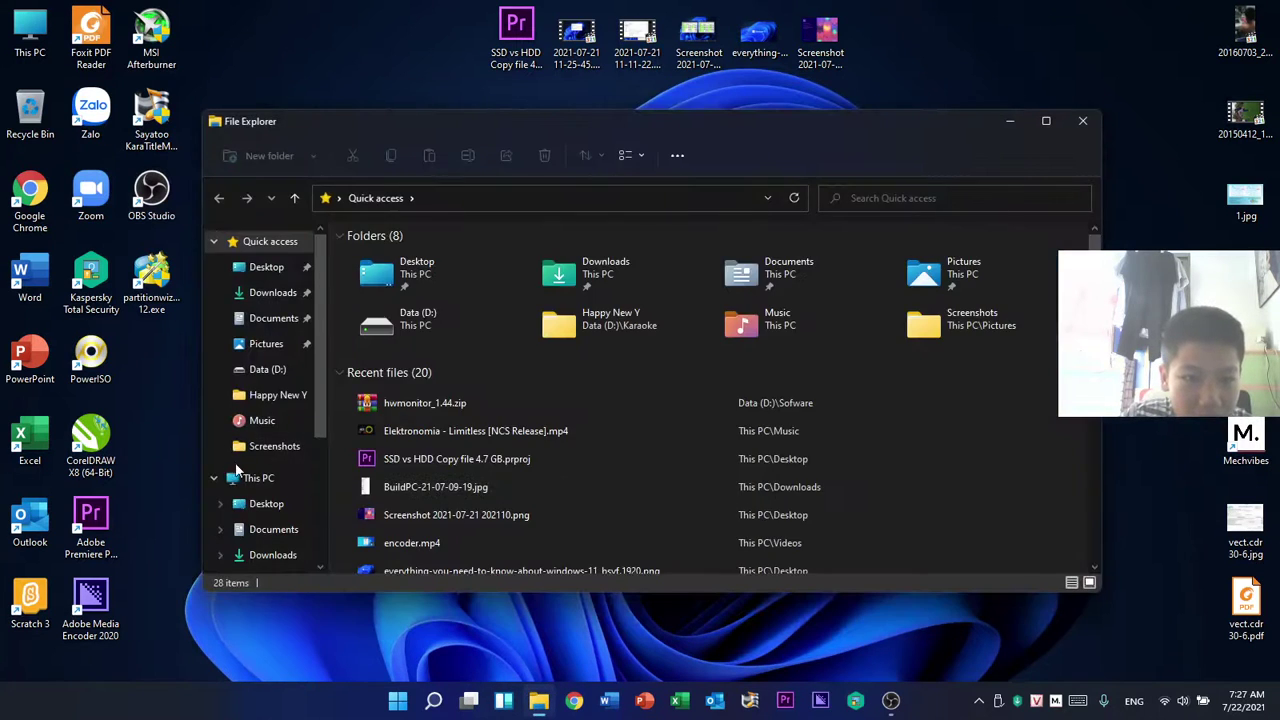
{"action": "left_click", "coordinate": [258, 478]}
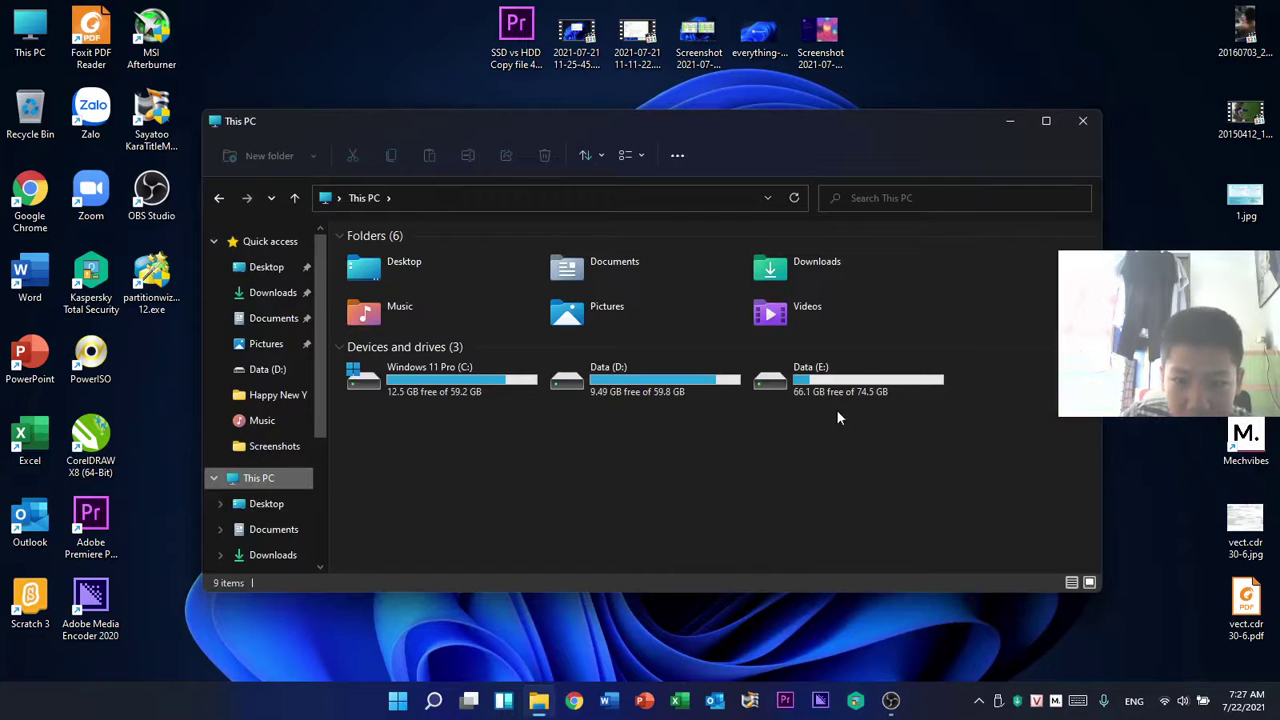
{"action": "left_click_drag", "start_coordinate": [723, 546], "coordinate": [898, 393]}
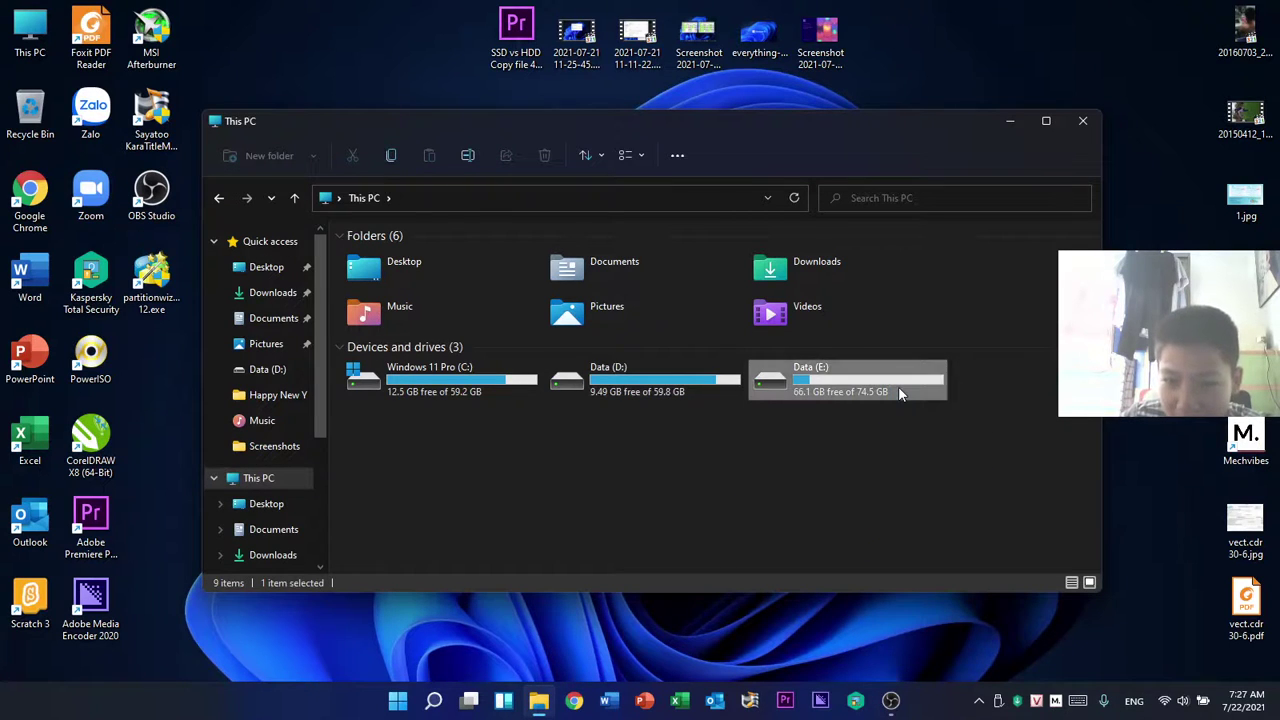
- Open the properties of the Data (E:) drive and view the disk drives in its hardware information
{"action": "right_click", "coordinate": [898, 393]}
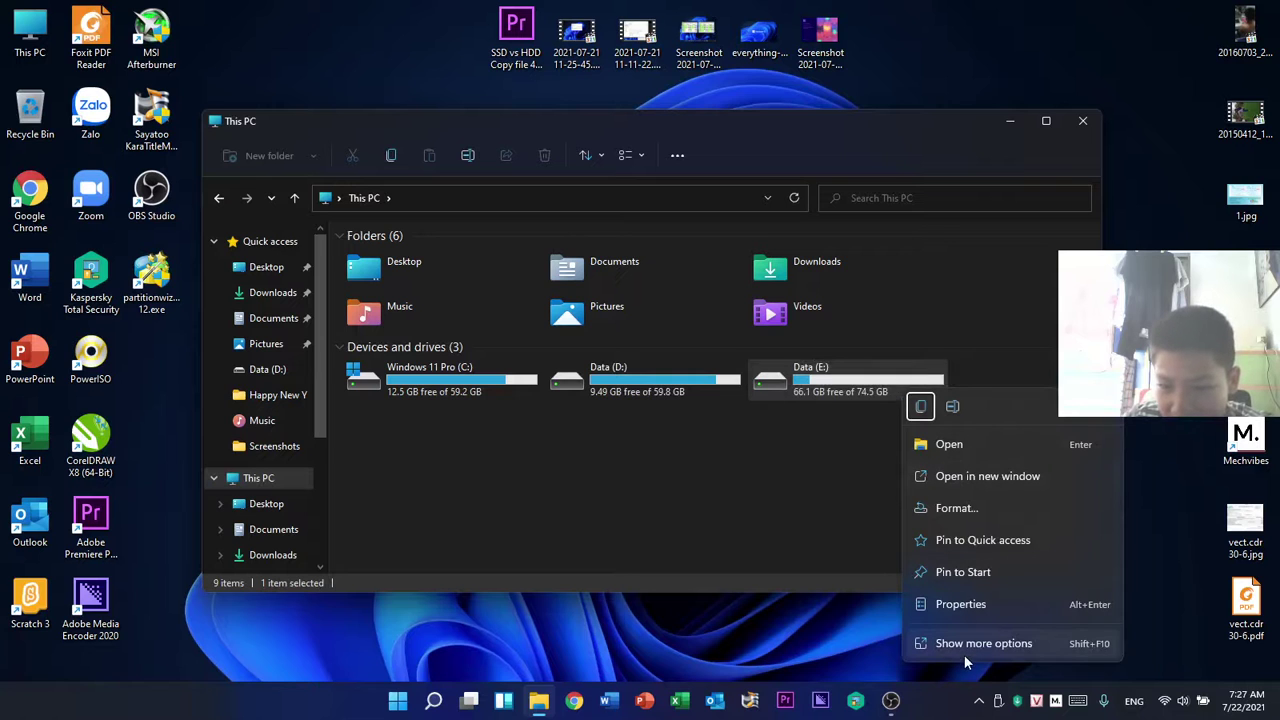
{"action": "left_click", "coordinate": [966, 606]}
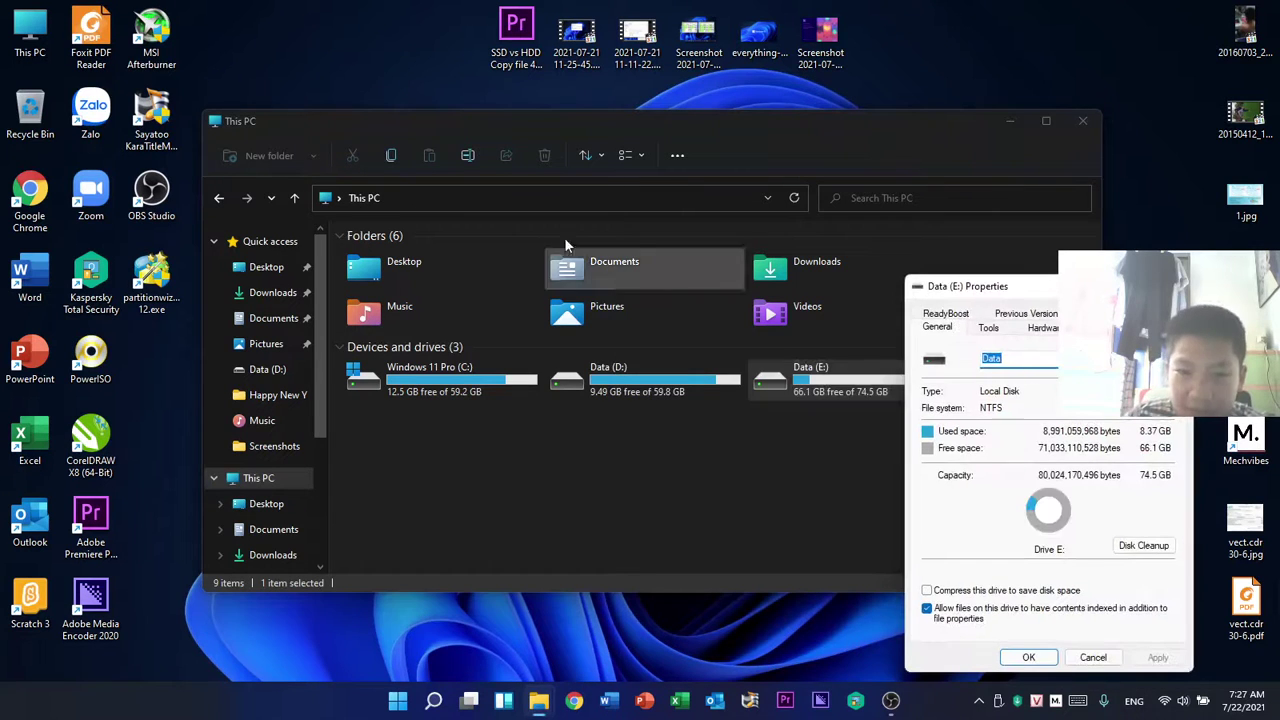
{"action": "left_click_drag", "start_coordinate": [1014, 287], "coordinate": [660, 295]}
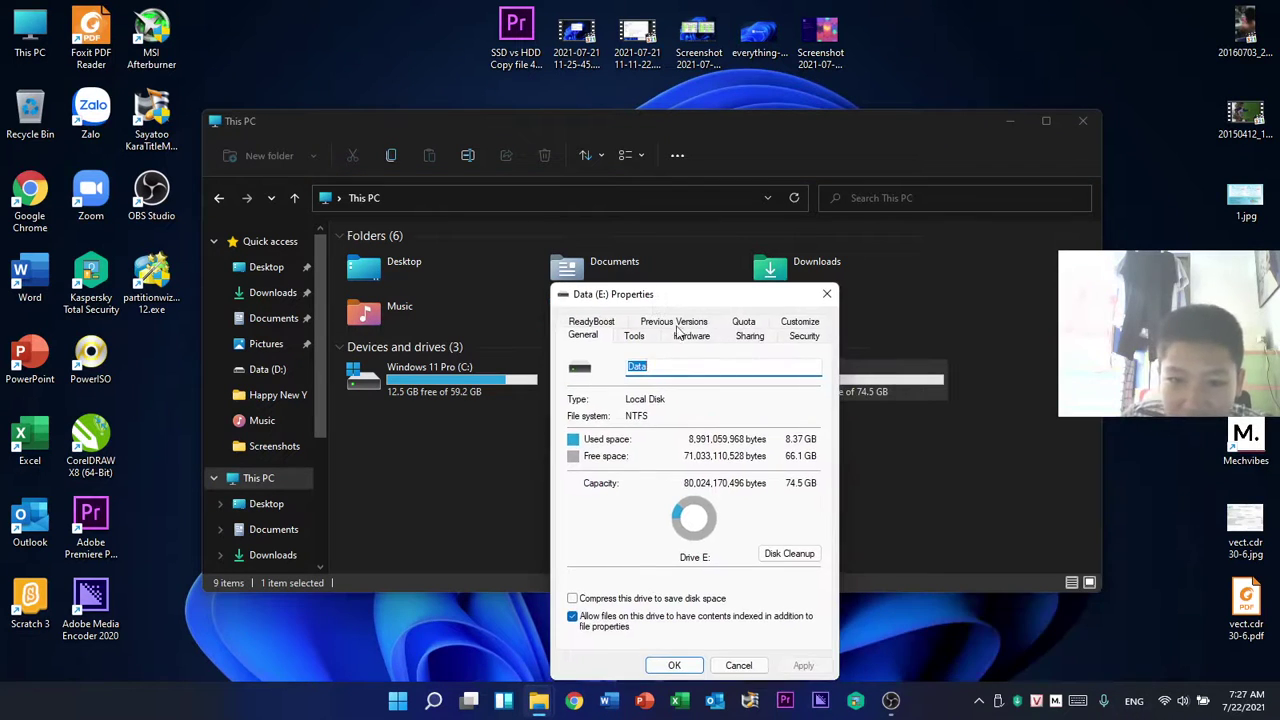
{"action": "left_click", "coordinate": [686, 336]}
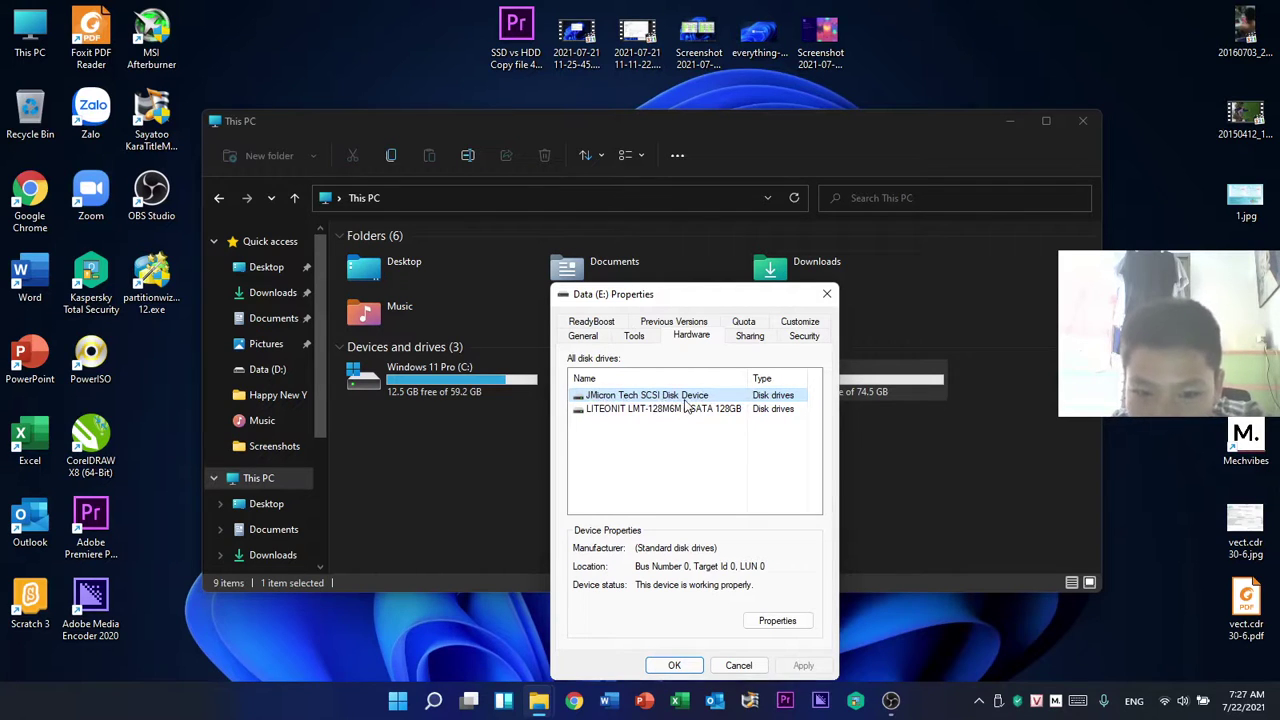
- Look through the sharing, security, customization, quota, previous versions and ReadyBoost settings of Data (E:), and close its properties
{"action": "left_click", "coordinate": [749, 337]}
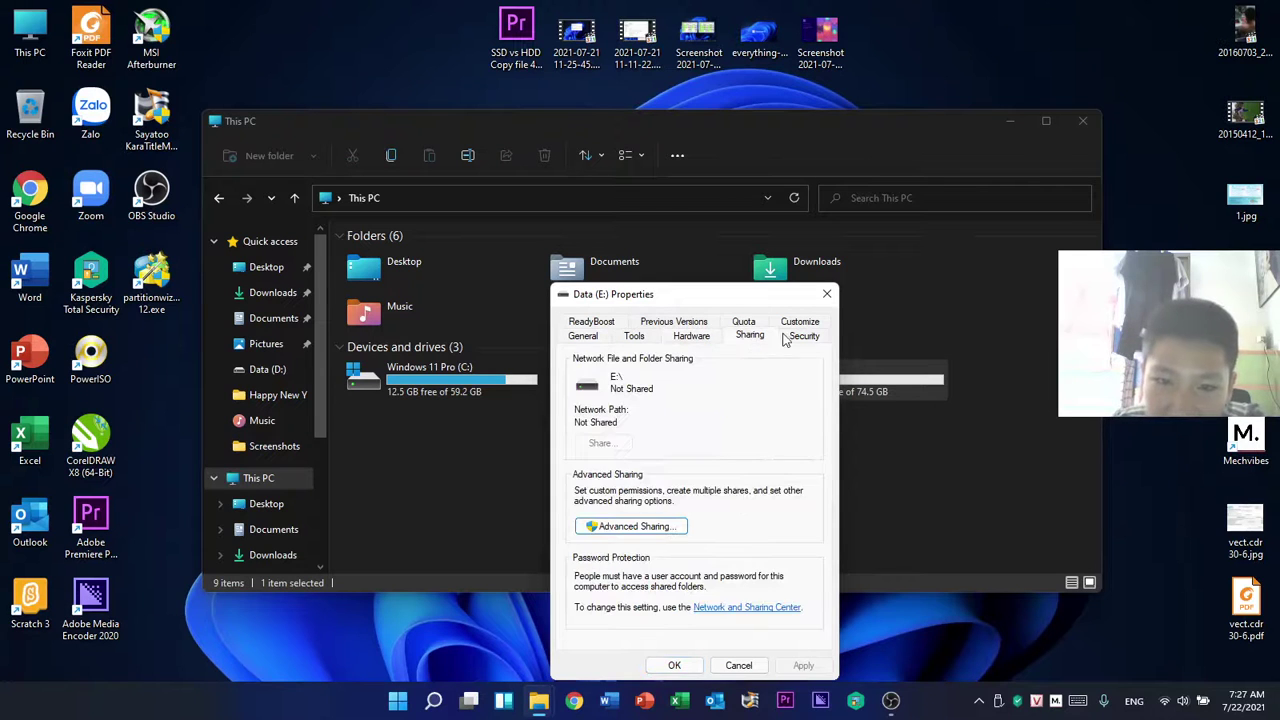
{"action": "left_click", "coordinate": [805, 337]}
{"action": "left_click", "coordinate": [807, 324]}
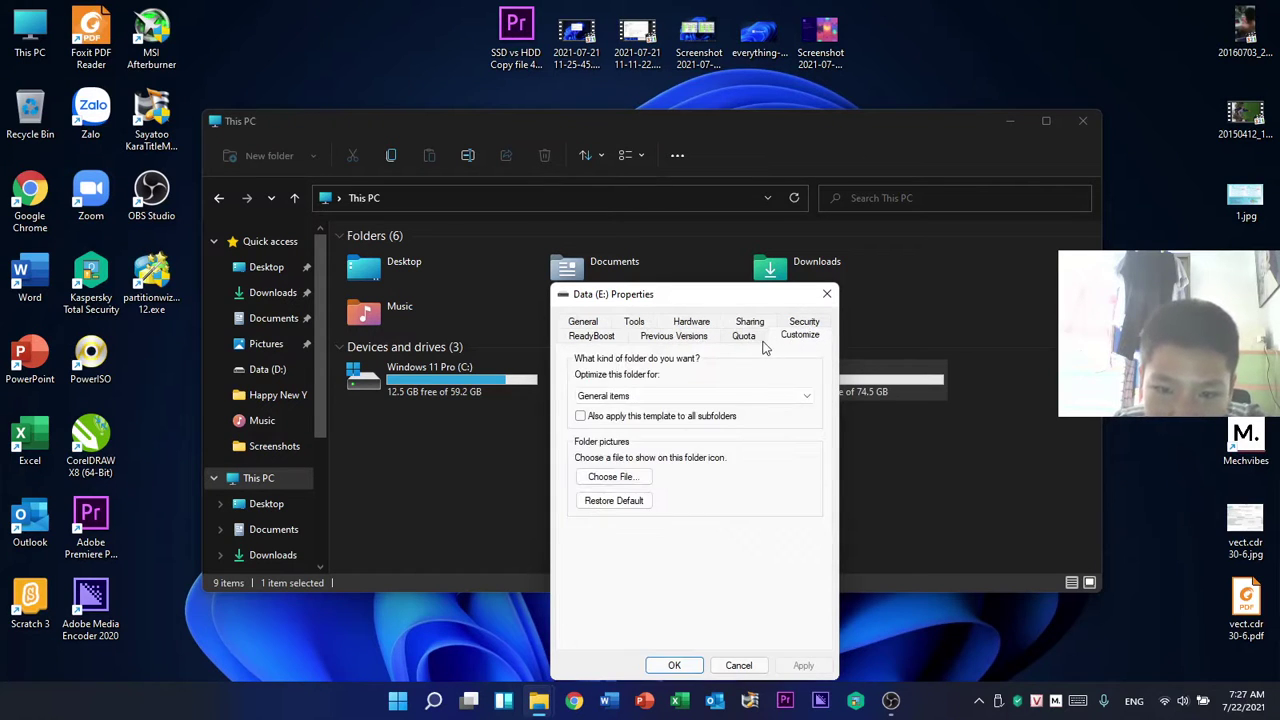
{"action": "left_click", "coordinate": [760, 340]}
{"action": "left_click", "coordinate": [702, 336]}
{"action": "left_click", "coordinate": [603, 336]}
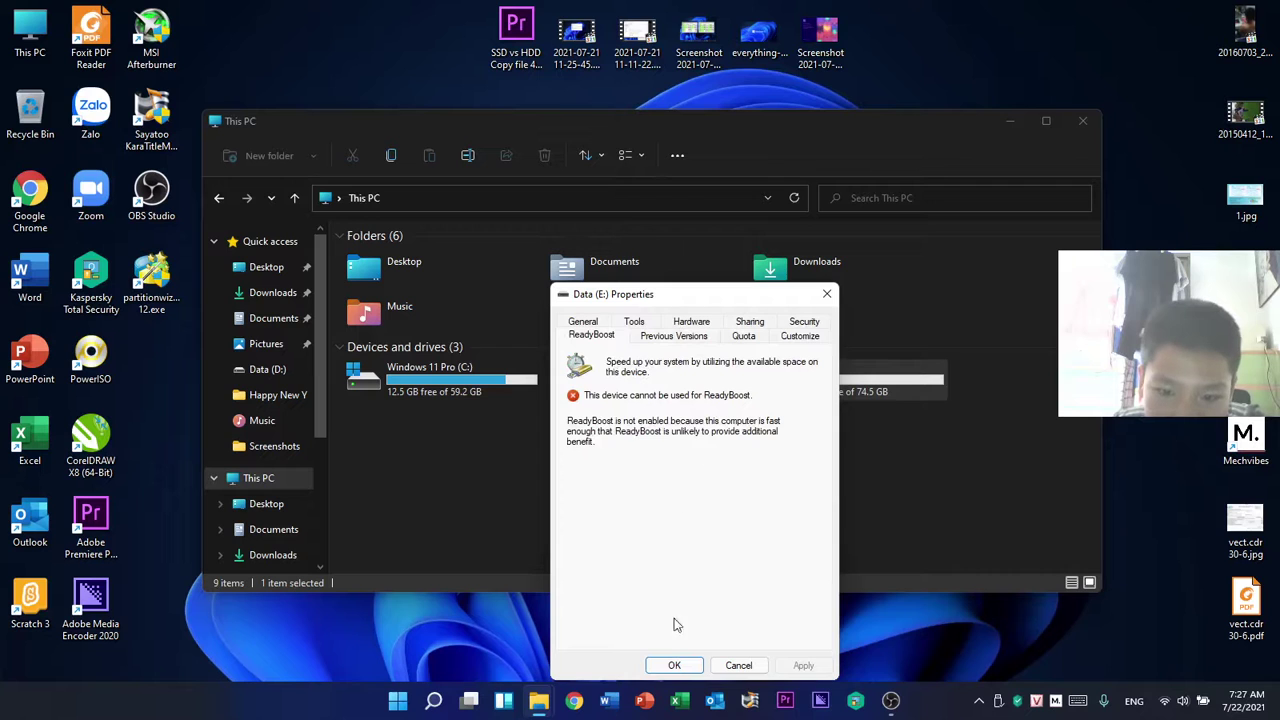
{"action": "left_click", "coordinate": [670, 666]}
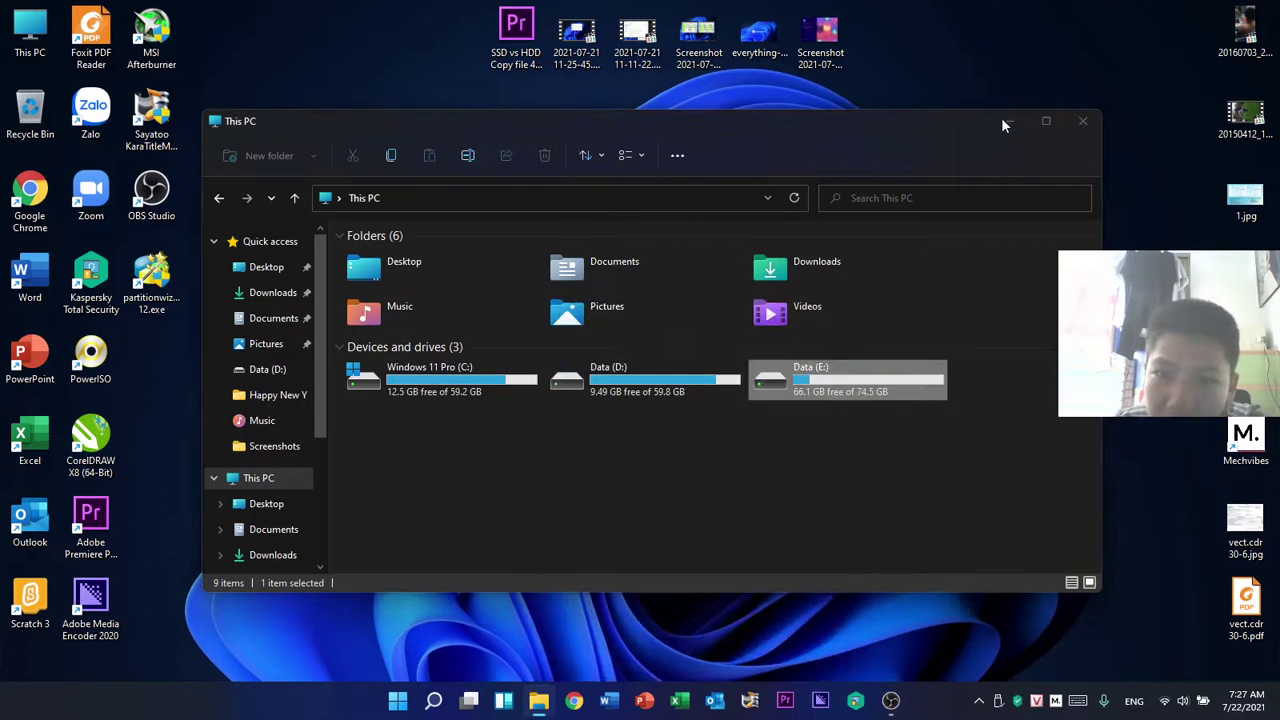
- Minimize File Explorer and open Disk Management in the Computer Management console for This PC
{"action": "left_click", "coordinate": [1005, 120]}
{"action": "right_click", "coordinate": [20, 38]}
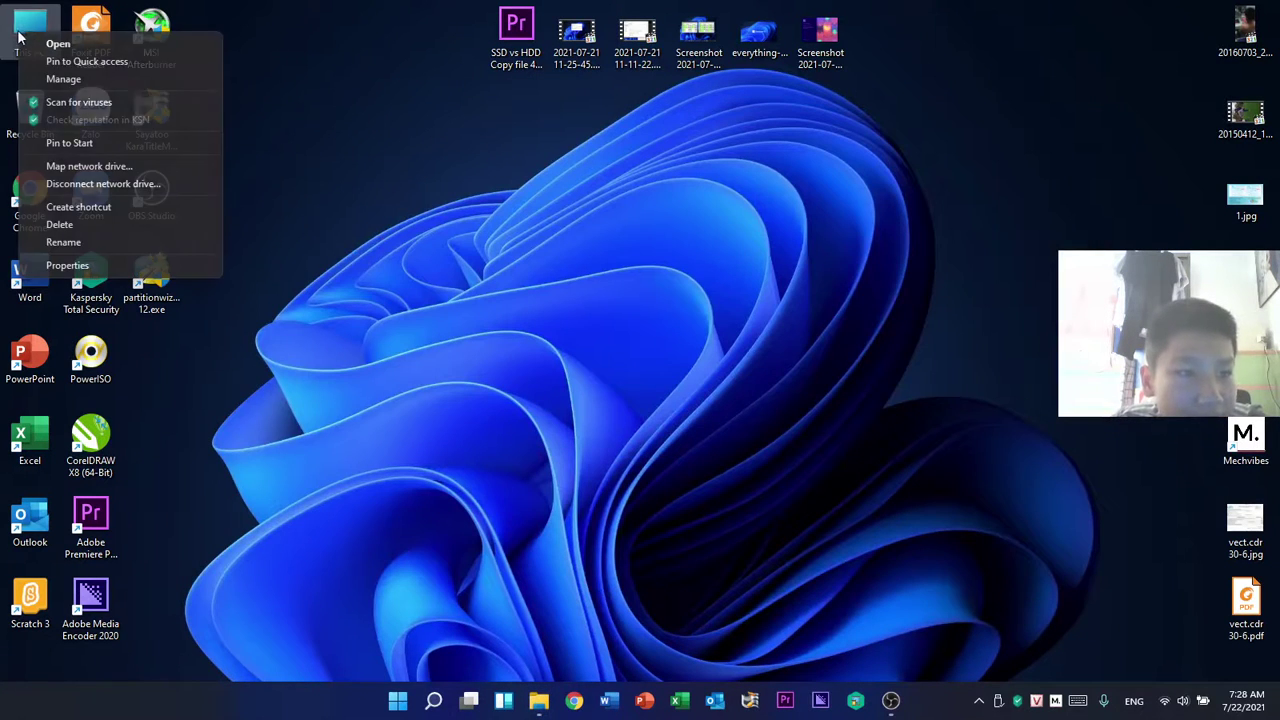
{"action": "left_click", "coordinate": [637, 174]}
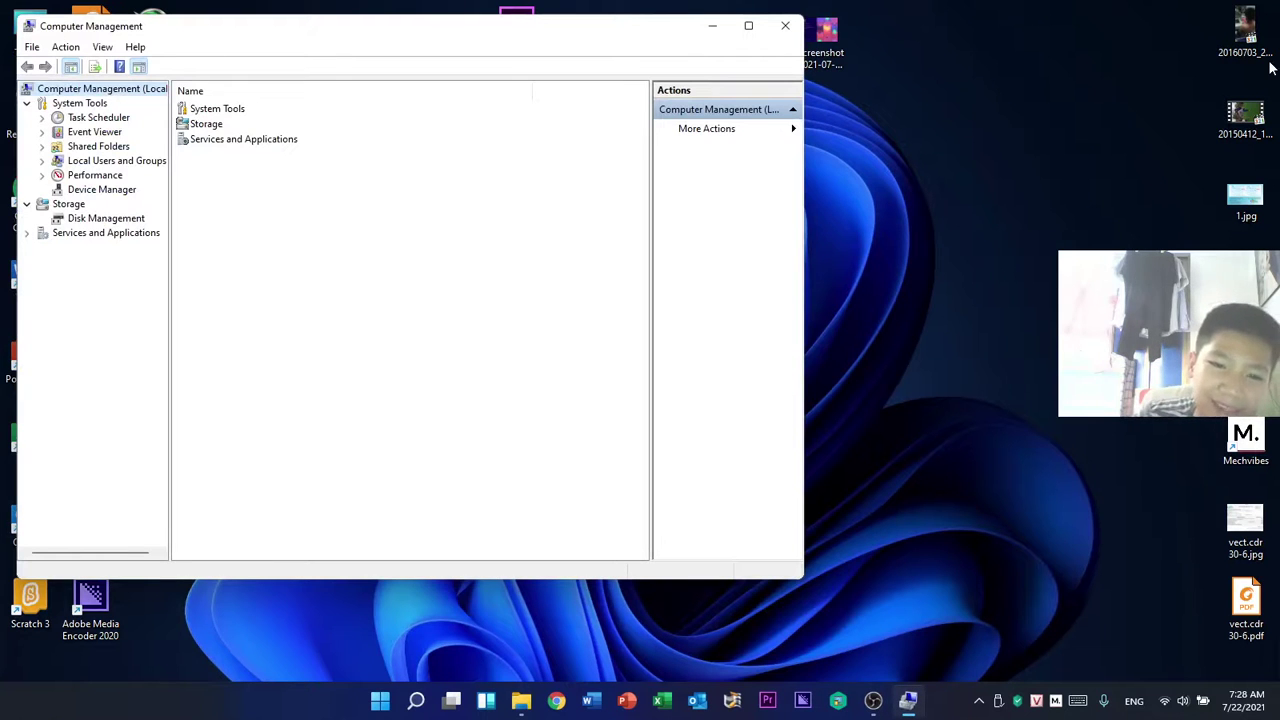
{"action": "left_click_drag", "start_coordinate": [606, 29], "coordinate": [830, 51]}
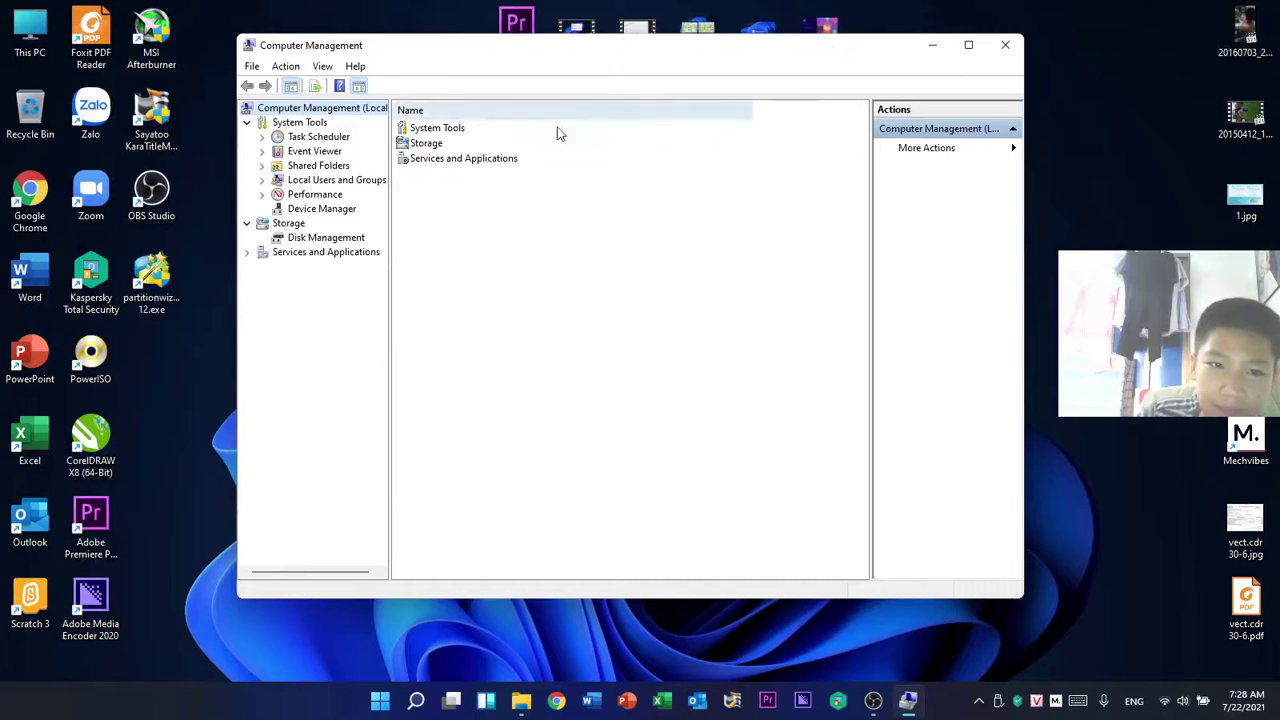
{"action": "left_click", "coordinate": [324, 237]}
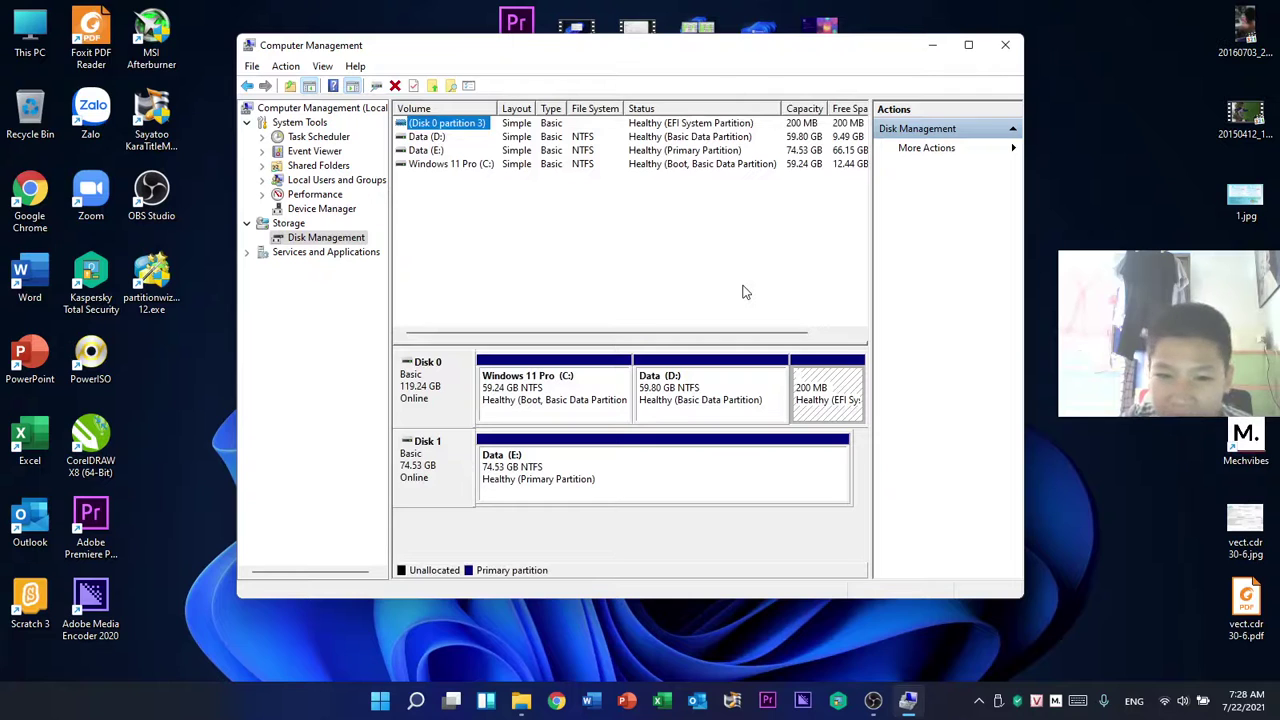
- Examine the Data (E:) partition on Disk 1 in the disk layout
{"action": "left_click", "coordinate": [405, 492]}
{"action": "left_click", "coordinate": [625, 481]}
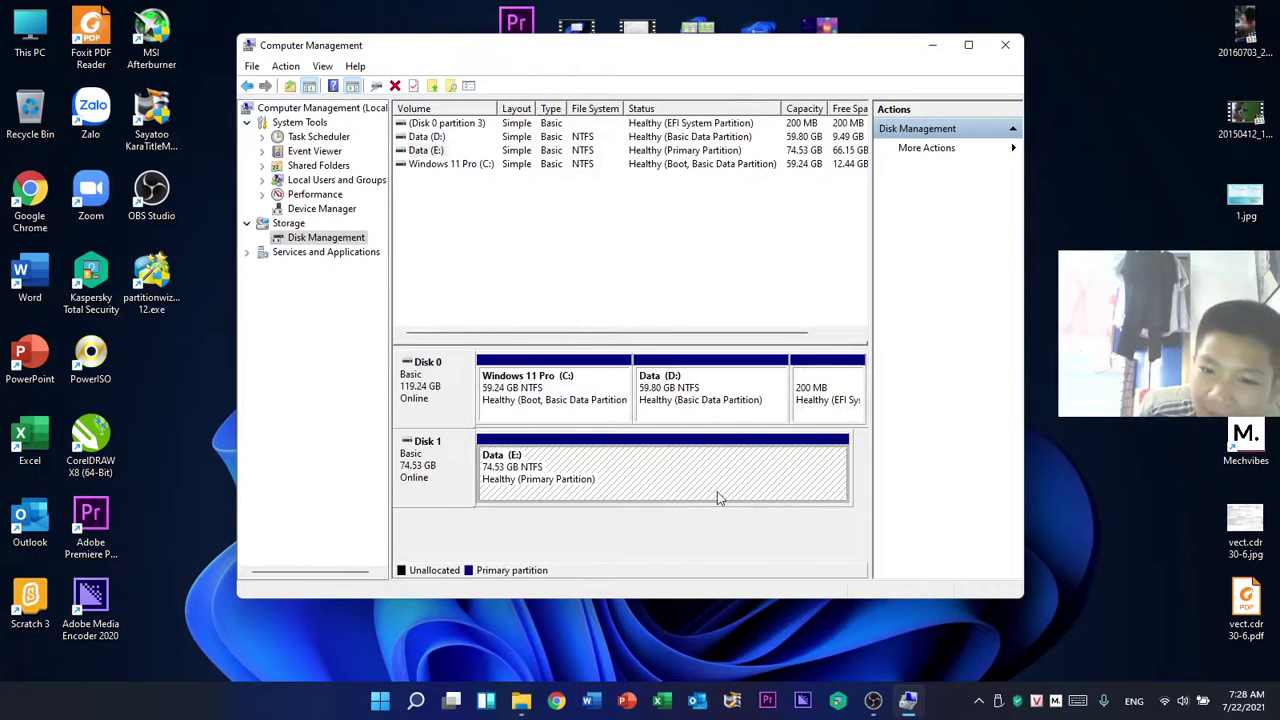
{"action": "left_click", "coordinate": [417, 500]}
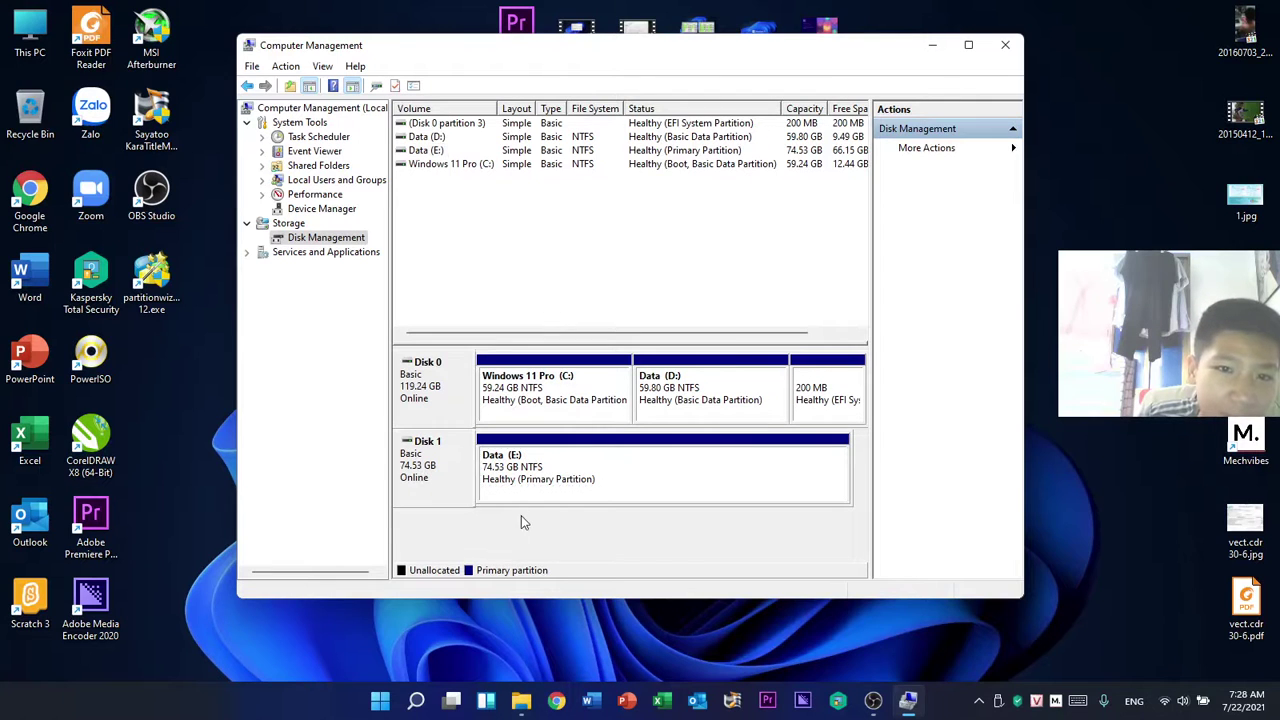
{"action": "right_click", "coordinate": [1058, 396]}
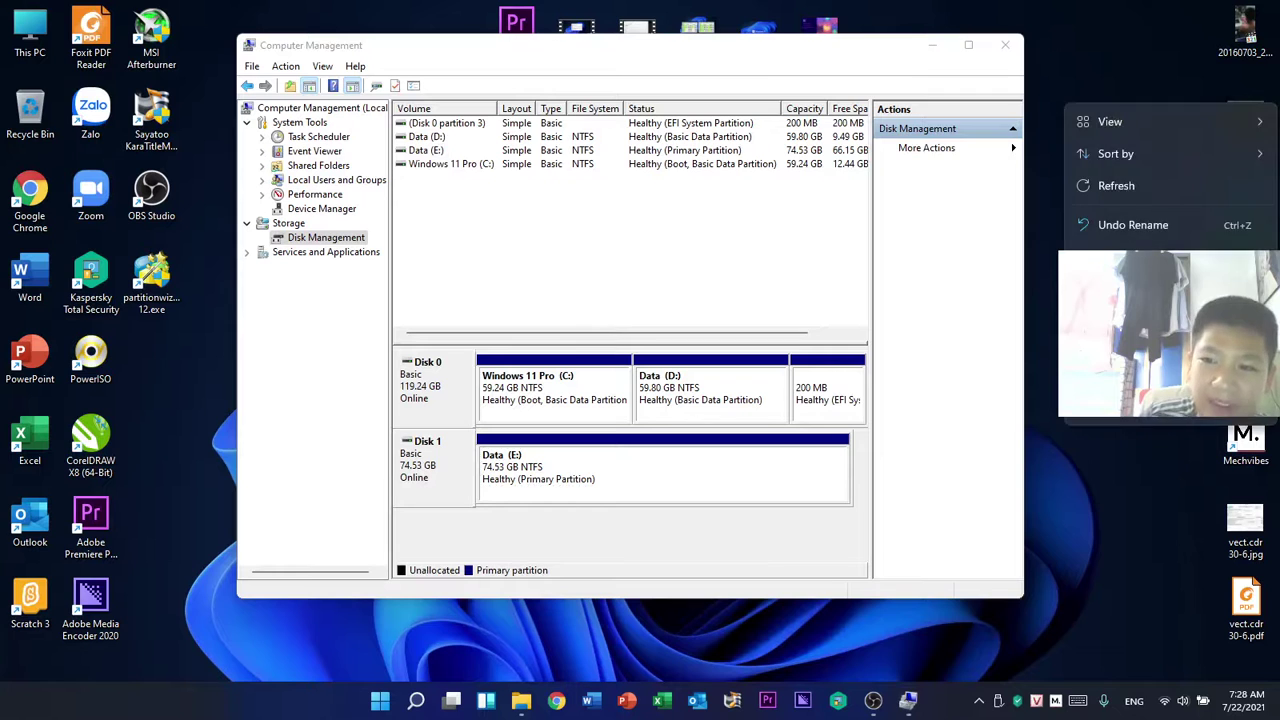
{"action": "left_click", "coordinate": [945, 185]}
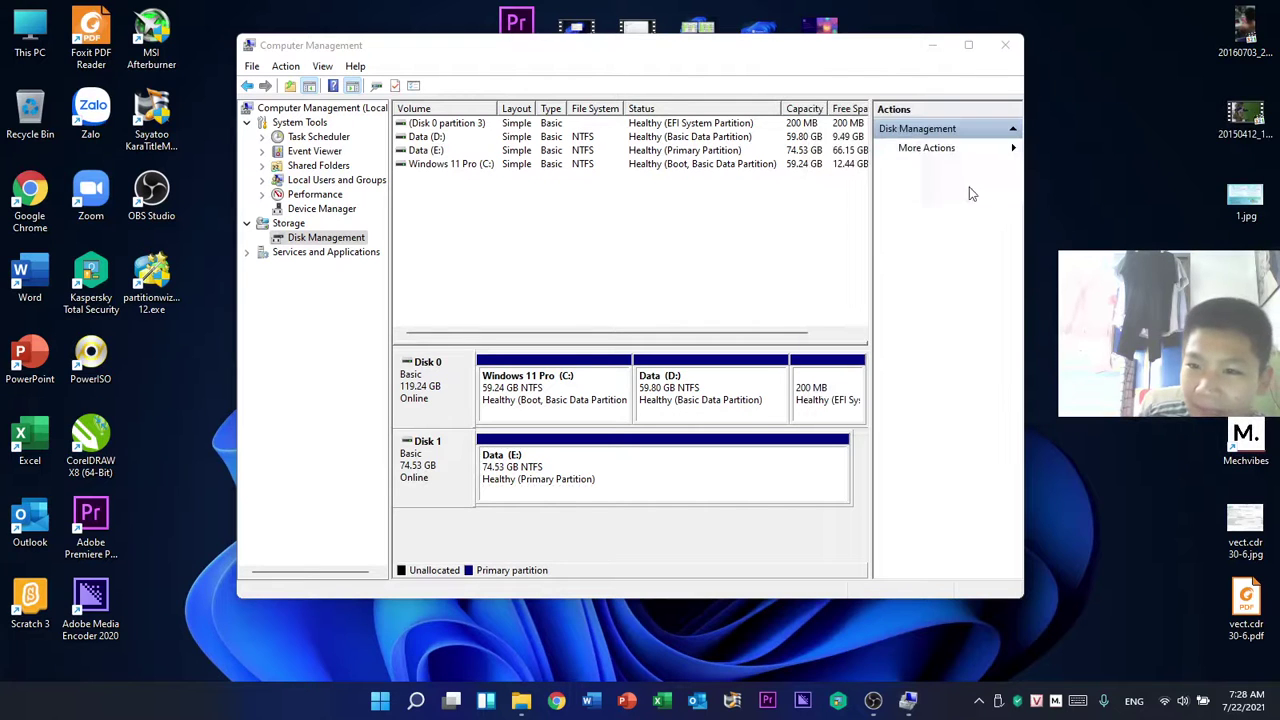
{"action": "right_click", "coordinate": [1169, 192]}
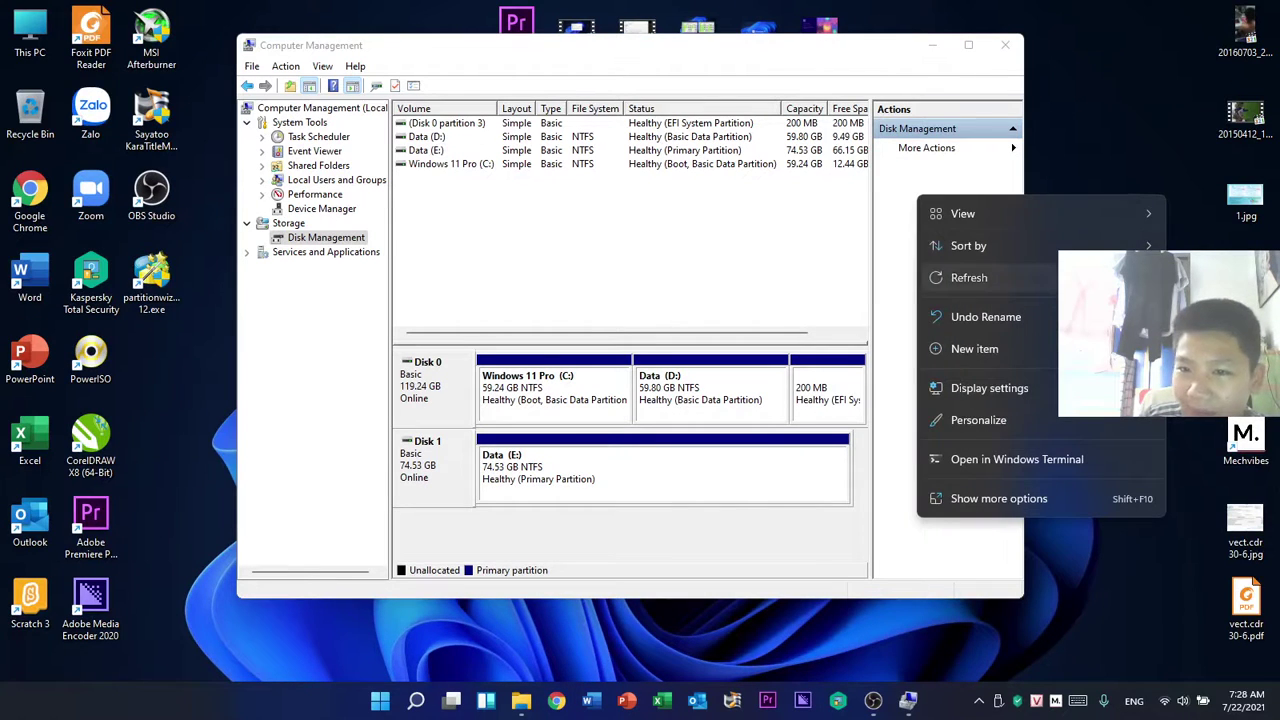
{"action": "left_click", "coordinate": [1100, 277]}
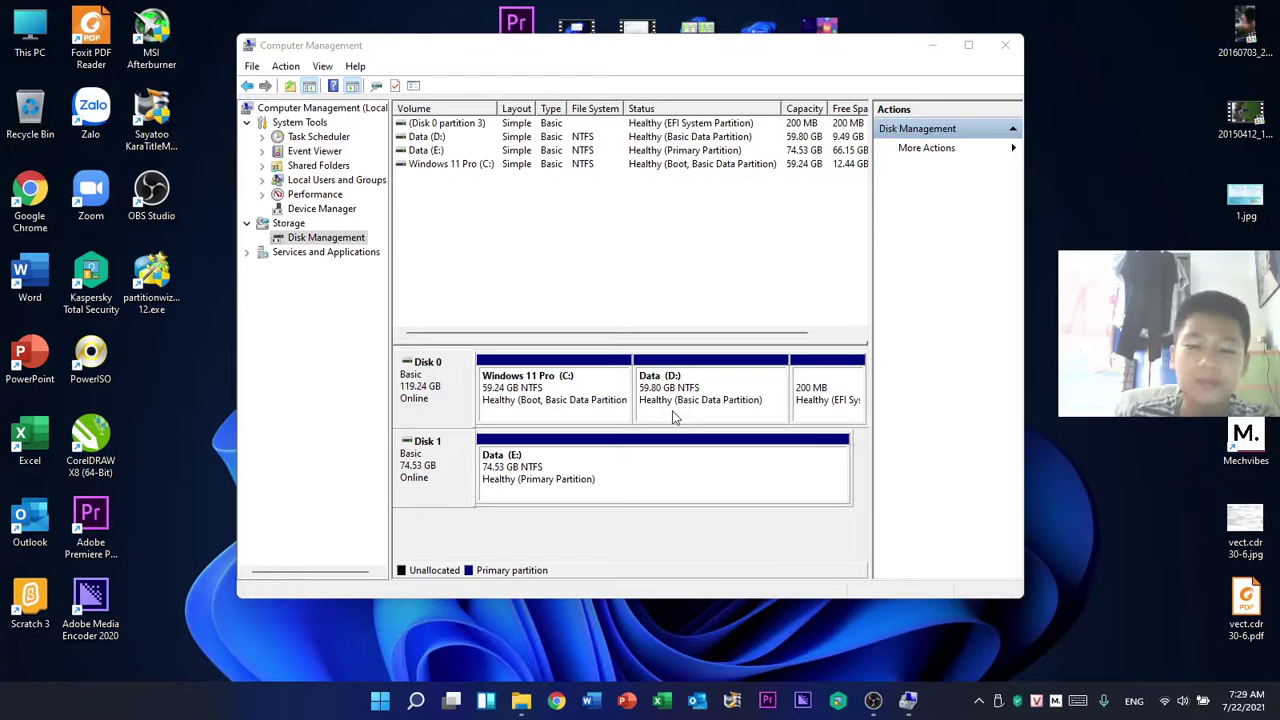
- Check the properties of the Data (E:) partition from Disk Management, including its tools, and close them
{"action": "left_click", "coordinate": [677, 470]}
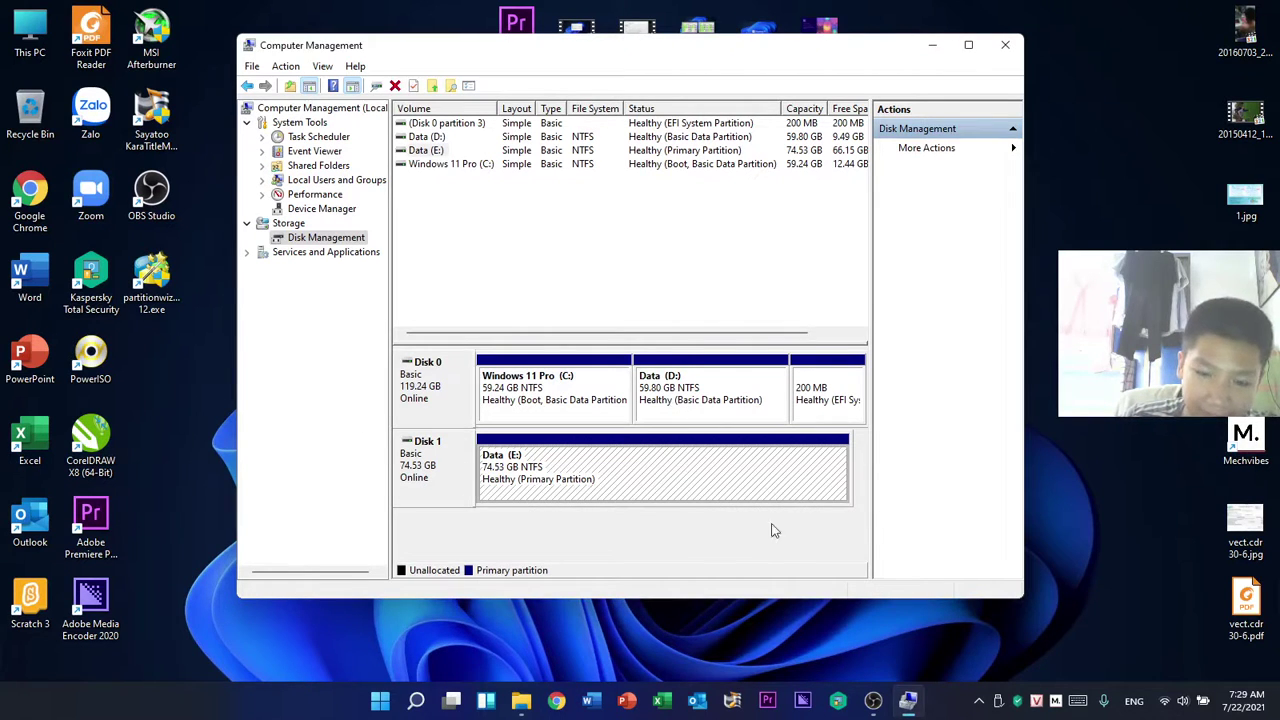
{"action": "left_click", "coordinate": [466, 478]}
{"action": "right_click", "coordinate": [767, 494]}
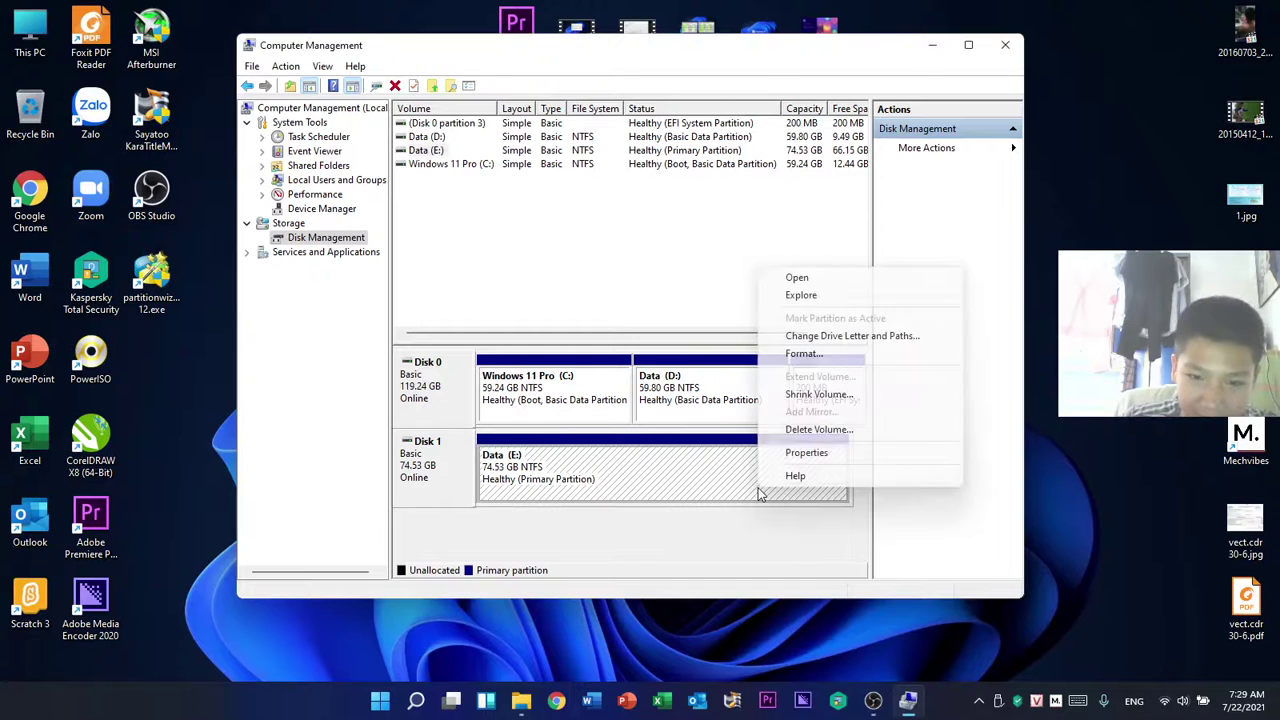
{"action": "left_click", "coordinate": [798, 455]}
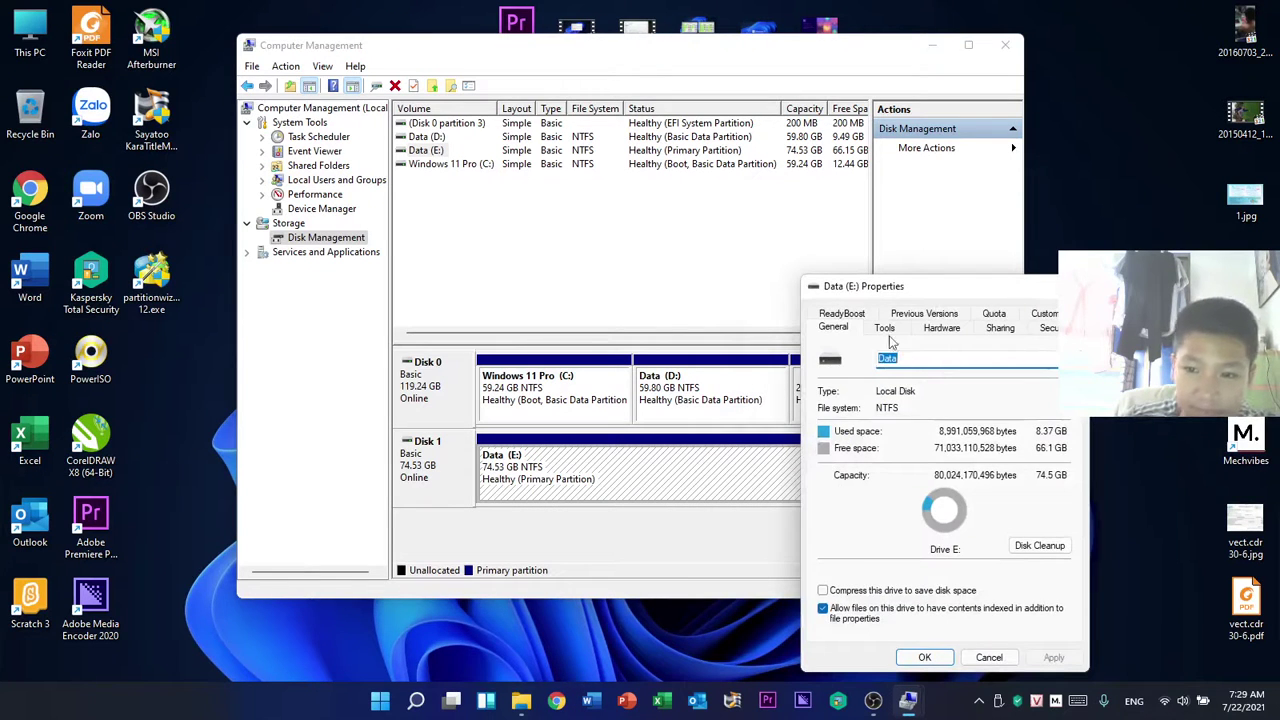
{"action": "left_click", "coordinate": [885, 330]}
{"action": "key", "text": "Escape"}
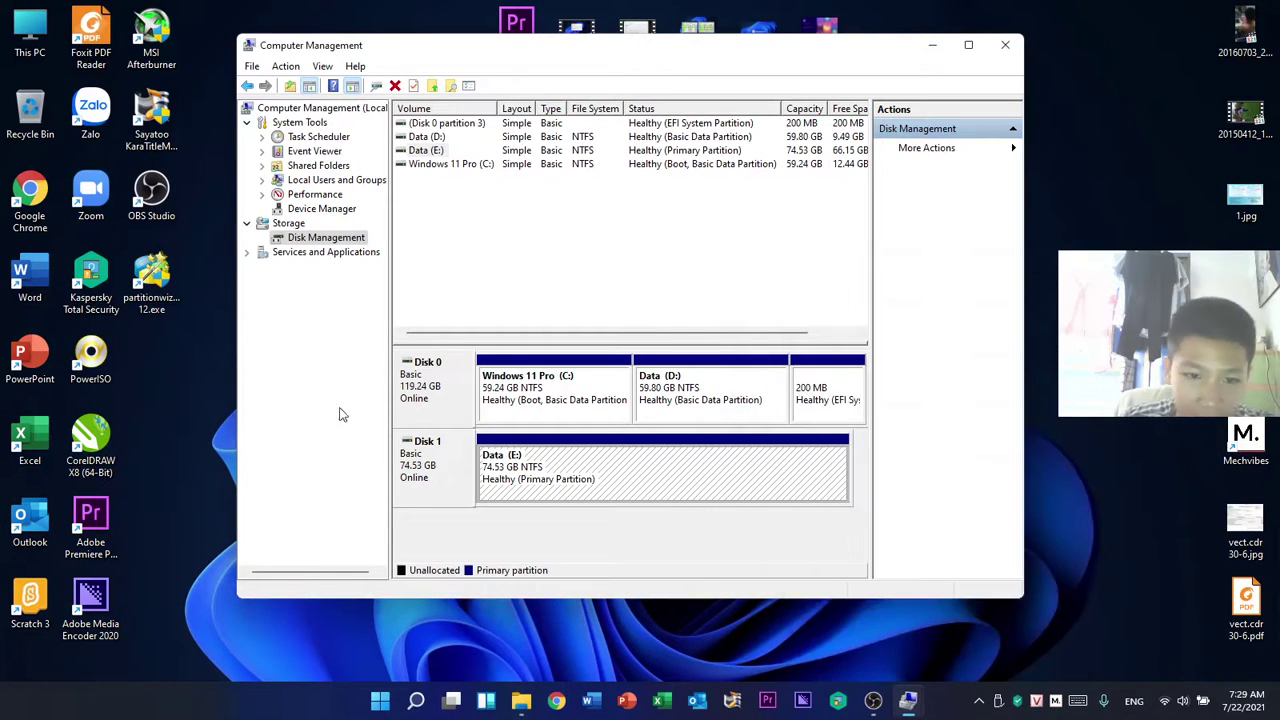
- Open the device properties of Disk 1 and view its policies and volume information, including the partition style
{"action": "right_click", "coordinate": [412, 482]}
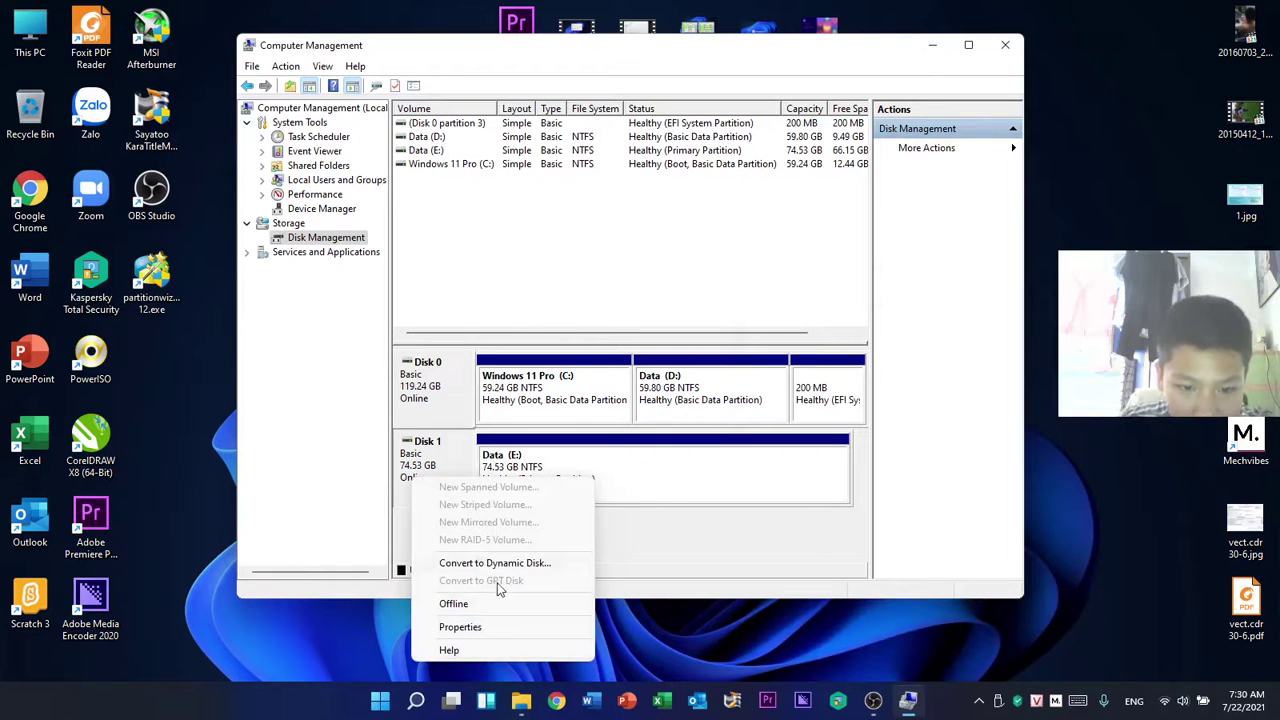
{"action": "left_click", "coordinate": [487, 629]}
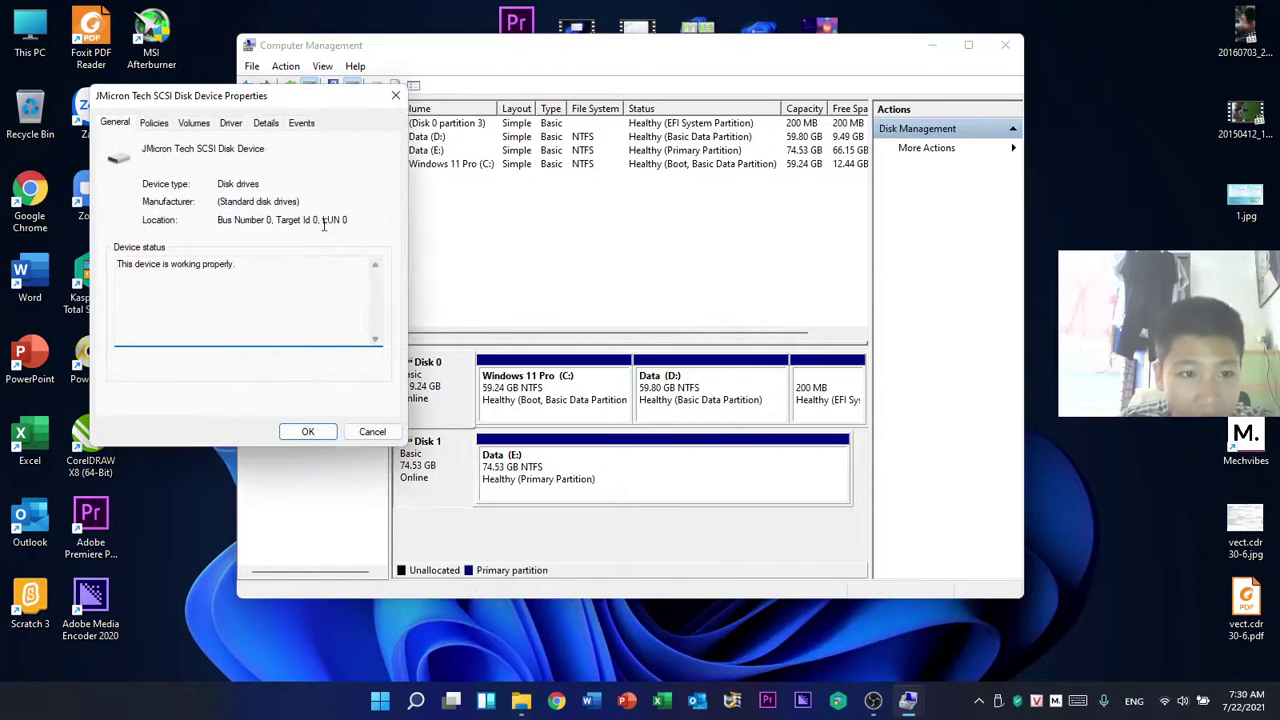
{"action": "left_click", "coordinate": [191, 123]}
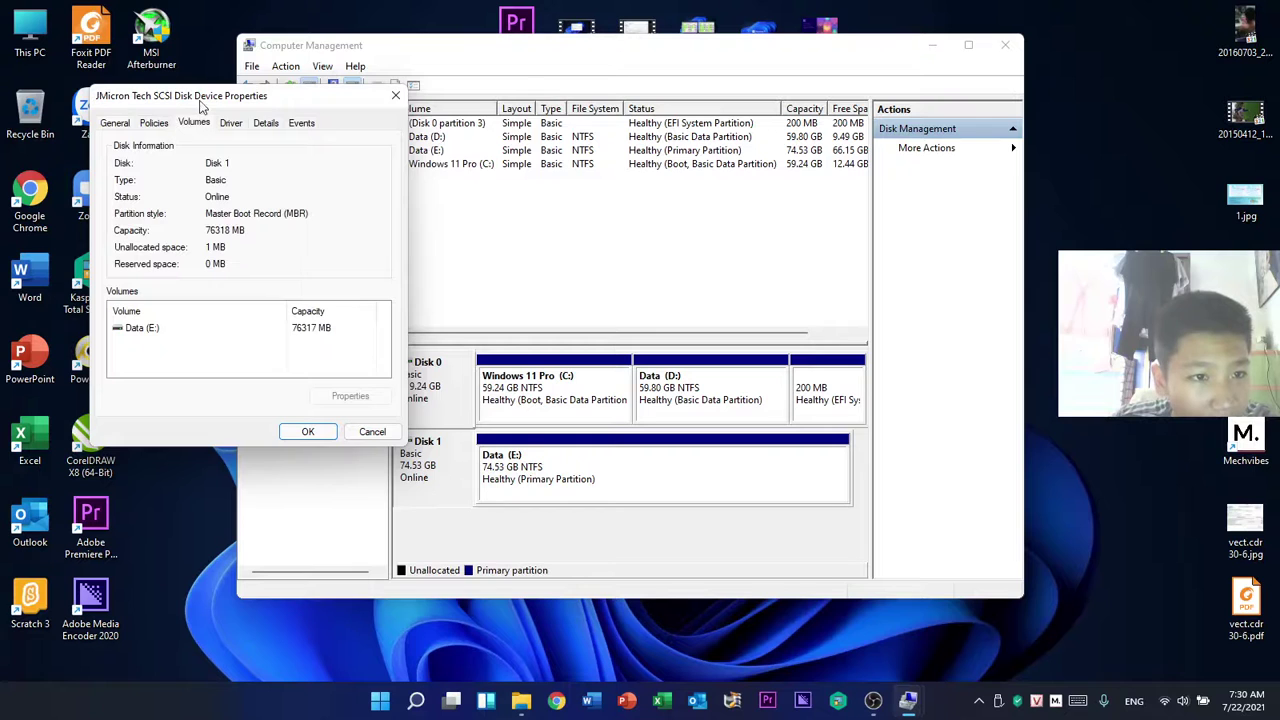
{"action": "left_click_drag", "start_coordinate": [200, 103], "coordinate": [497, 160]}
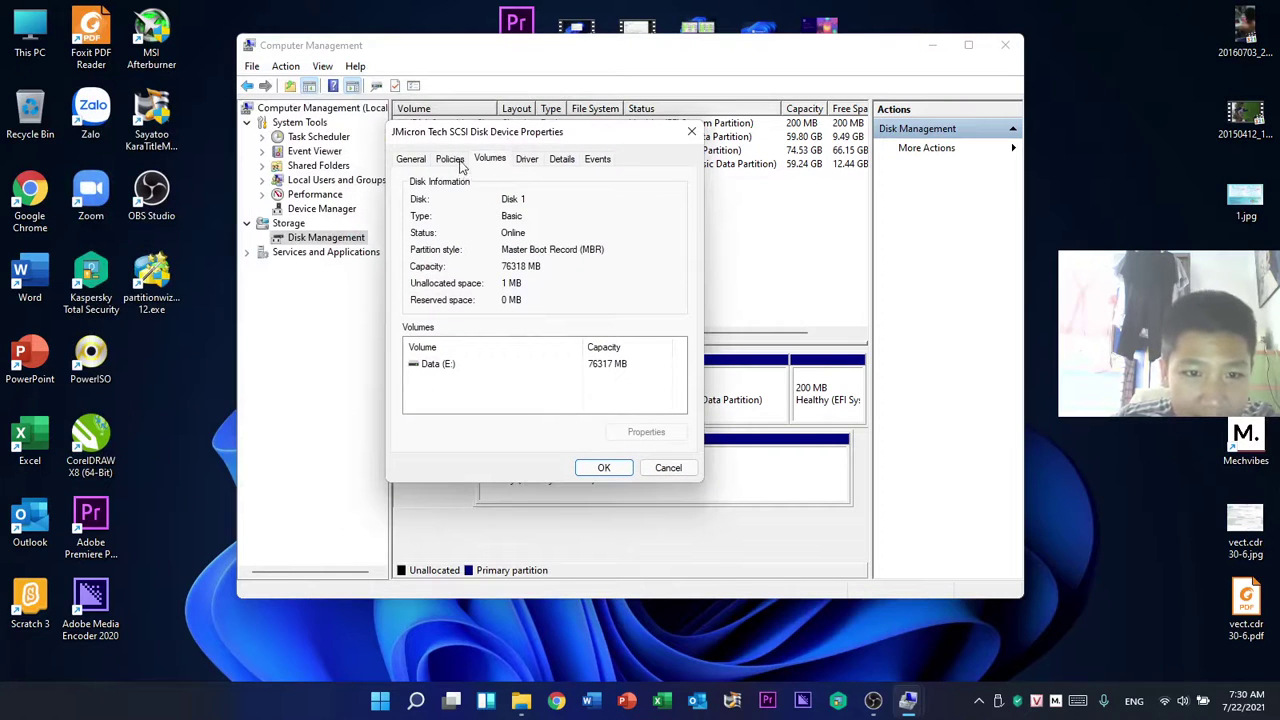
{"action": "left_click", "coordinate": [460, 162]}
{"action": "left_click", "coordinate": [484, 160]}
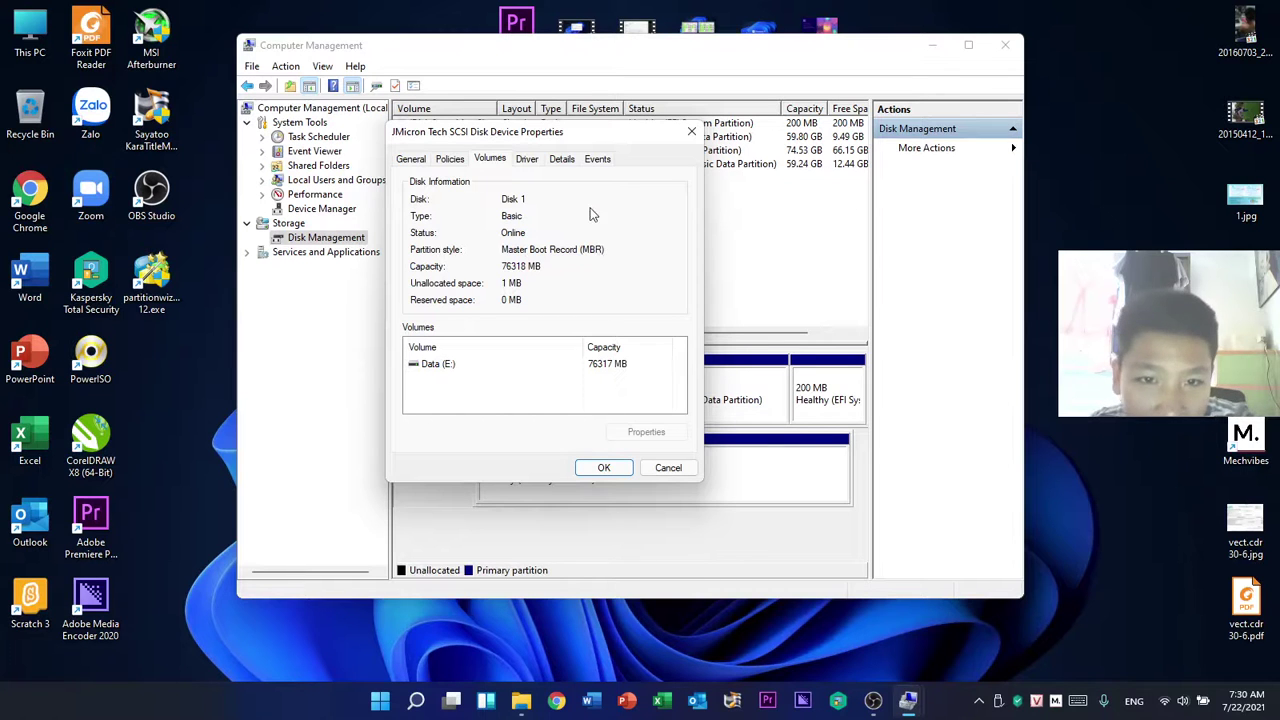
- Open the device properties of Disk 0, view its policies and volume information, and place them beside Disk 1's properties to compare partition styles
{"action": "left_click_drag", "start_coordinate": [577, 139], "coordinate": [1082, 169]}
{"action": "right_click", "coordinate": [425, 381]}
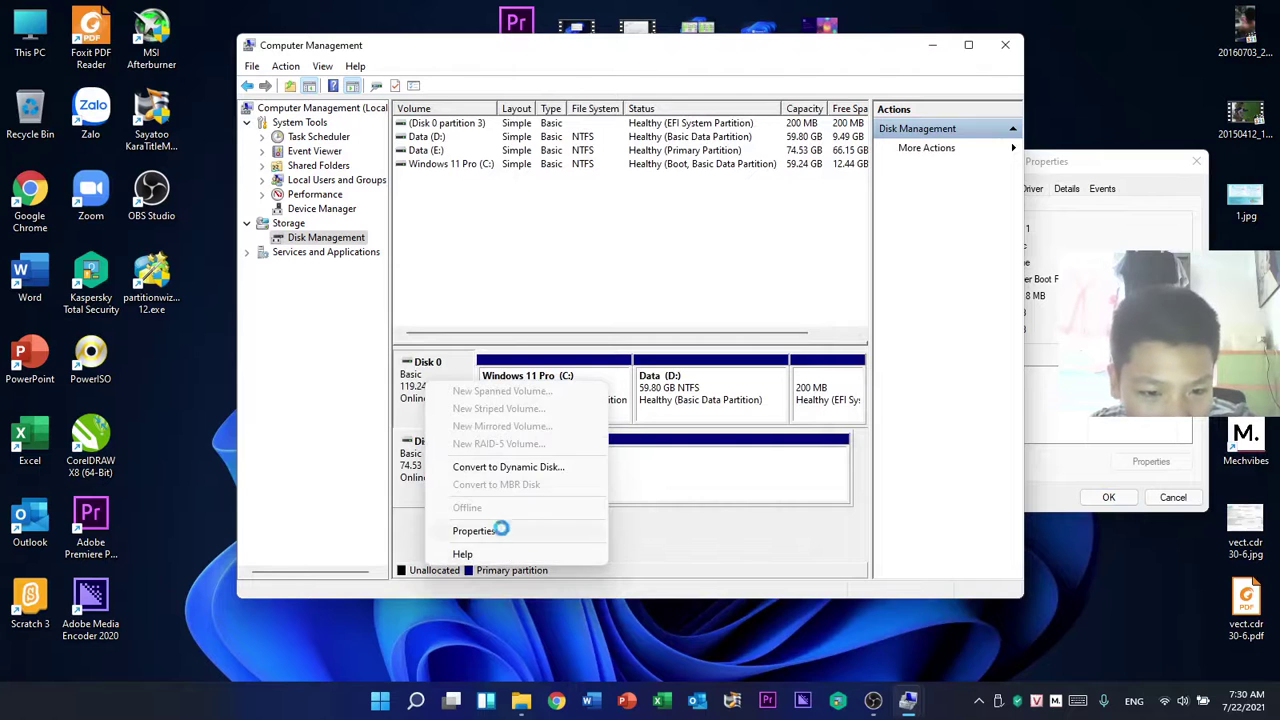
{"action": "left_click", "coordinate": [500, 529]}
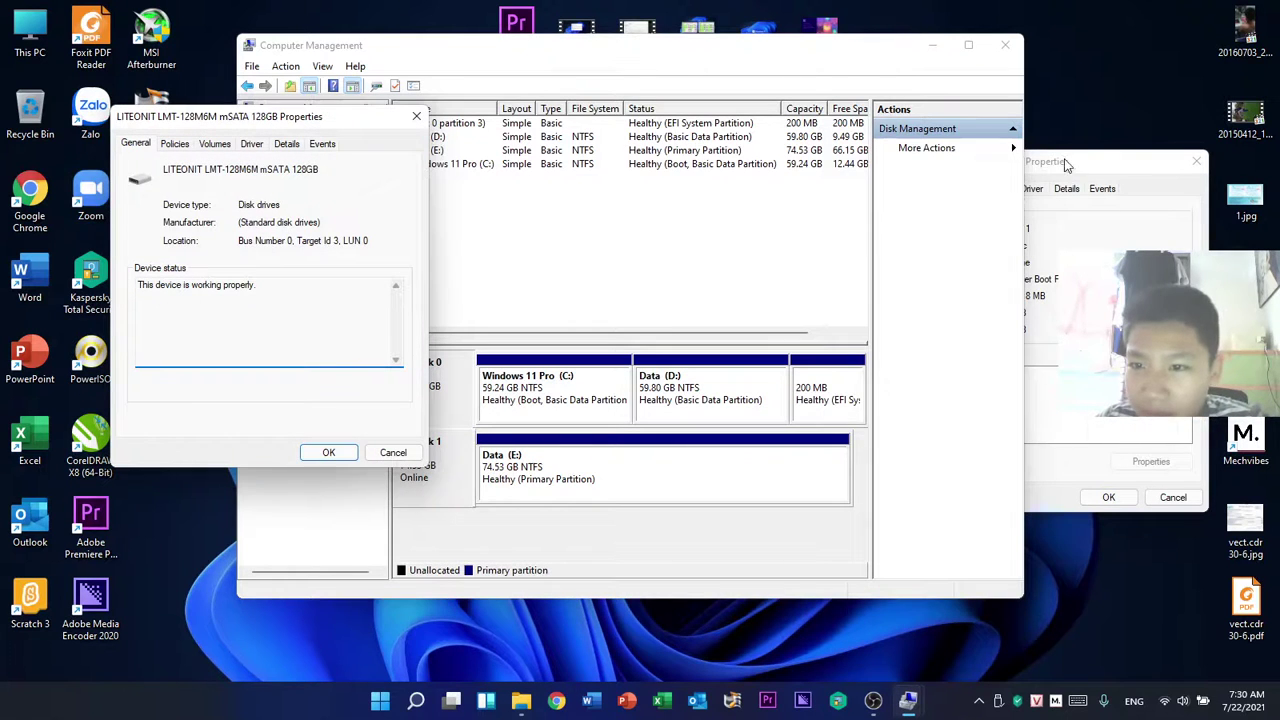
{"action": "left_click_drag", "start_coordinate": [1066, 163], "coordinate": [774, 151]}
{"action": "left_click", "coordinate": [172, 144]}
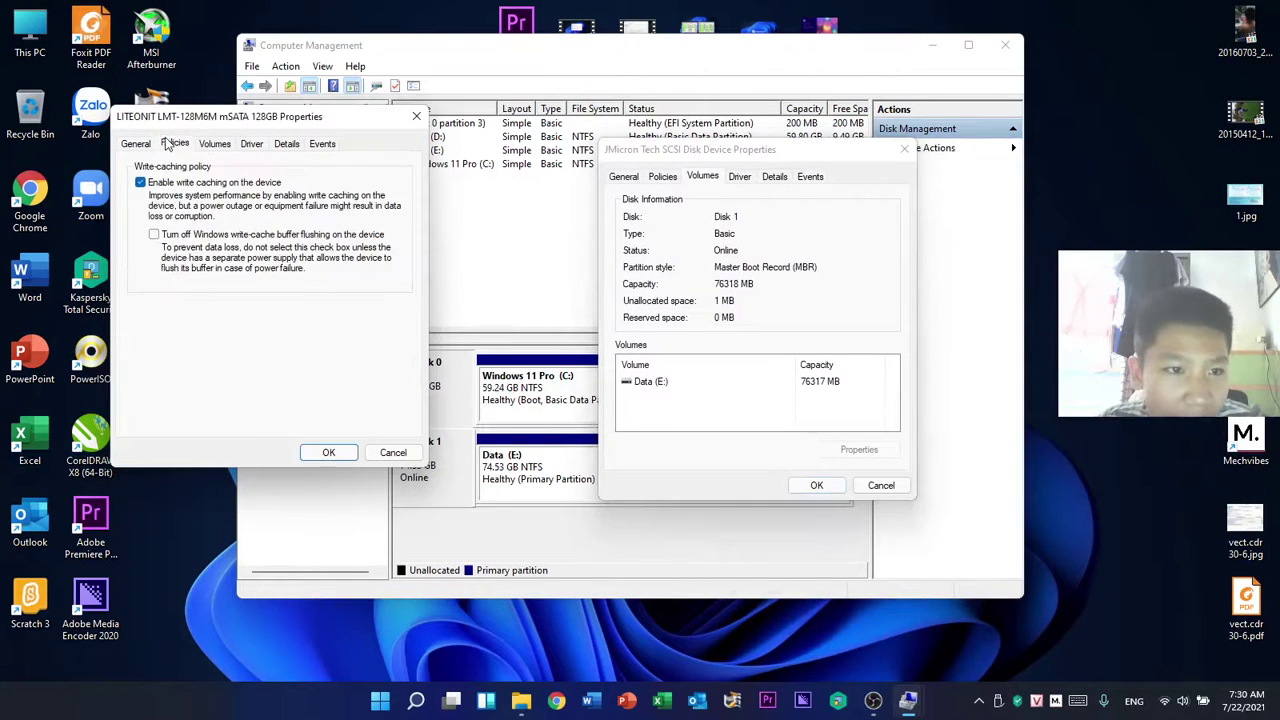
{"action": "left_click", "coordinate": [212, 146]}
{"action": "left_click_drag", "start_coordinate": [295, 125], "coordinate": [452, 157]}
{"action": "left_click", "coordinate": [621, 148]}
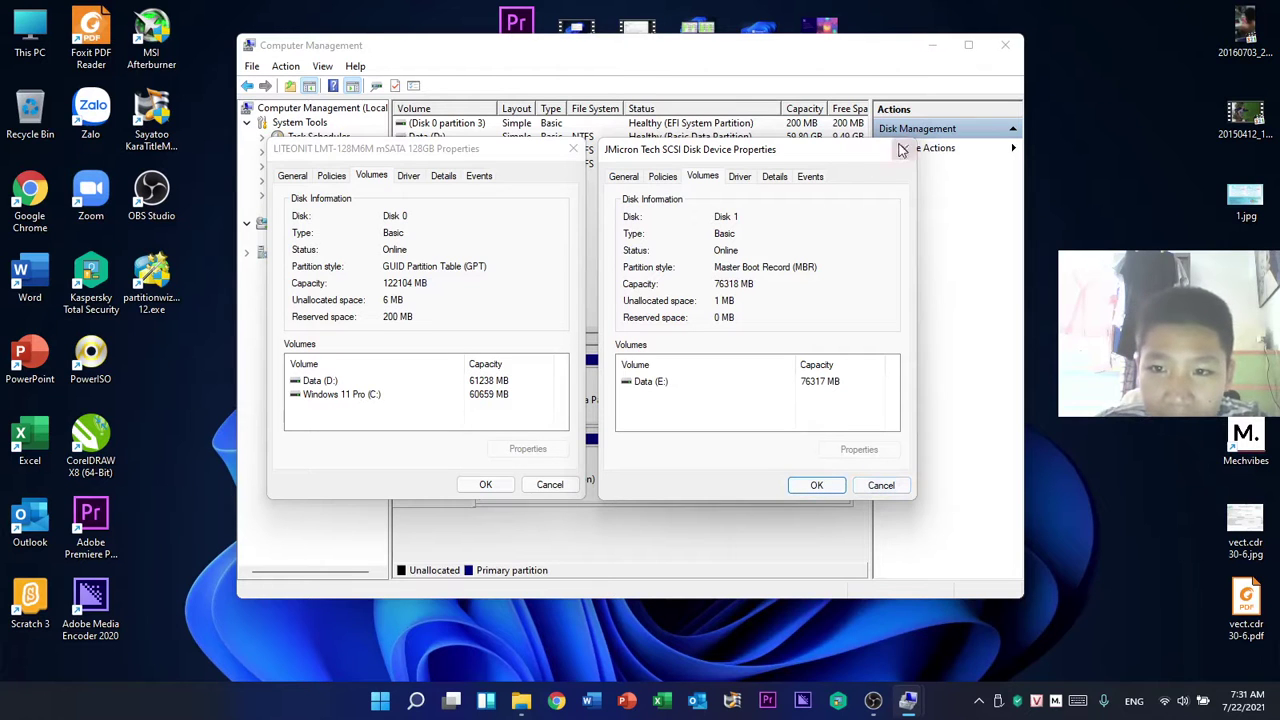
- Close the properties of both disks and exit Computer Management
{"action": "left_click_drag", "start_coordinate": [856, 149], "coordinate": [1130, 171]}
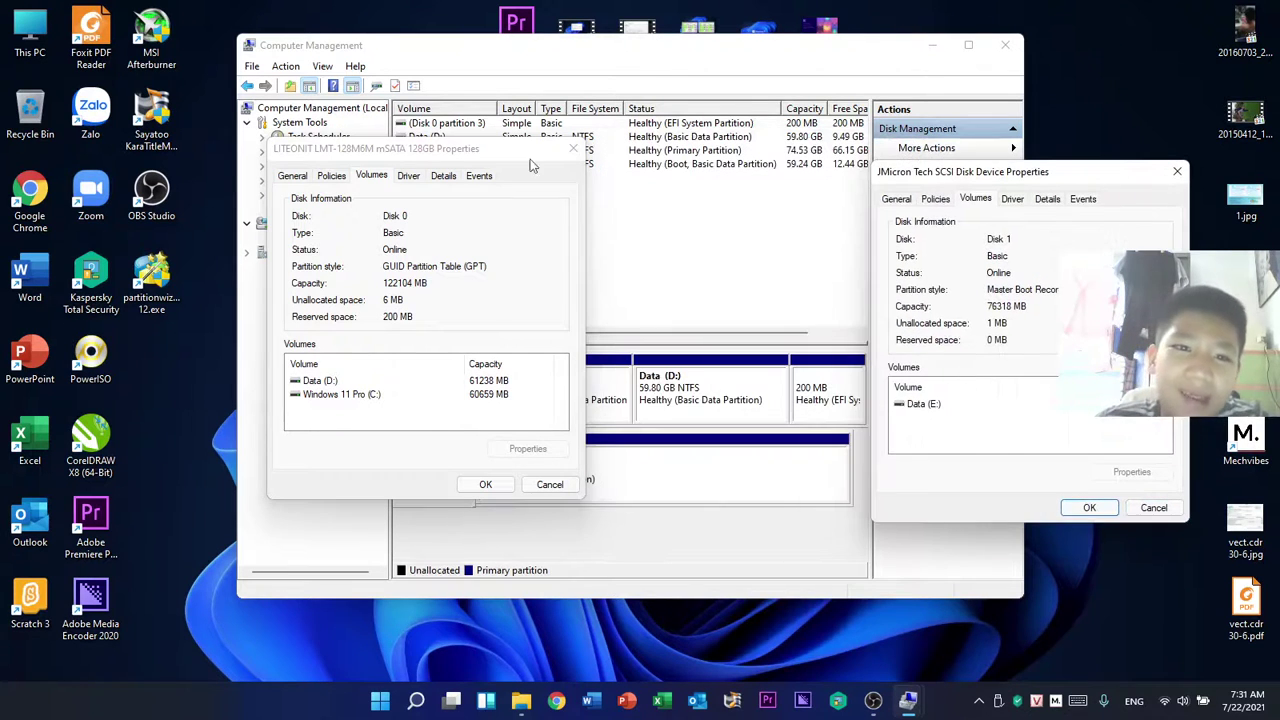
{"action": "left_click", "coordinate": [548, 484]}
{"action": "key", "text": "Escape"}
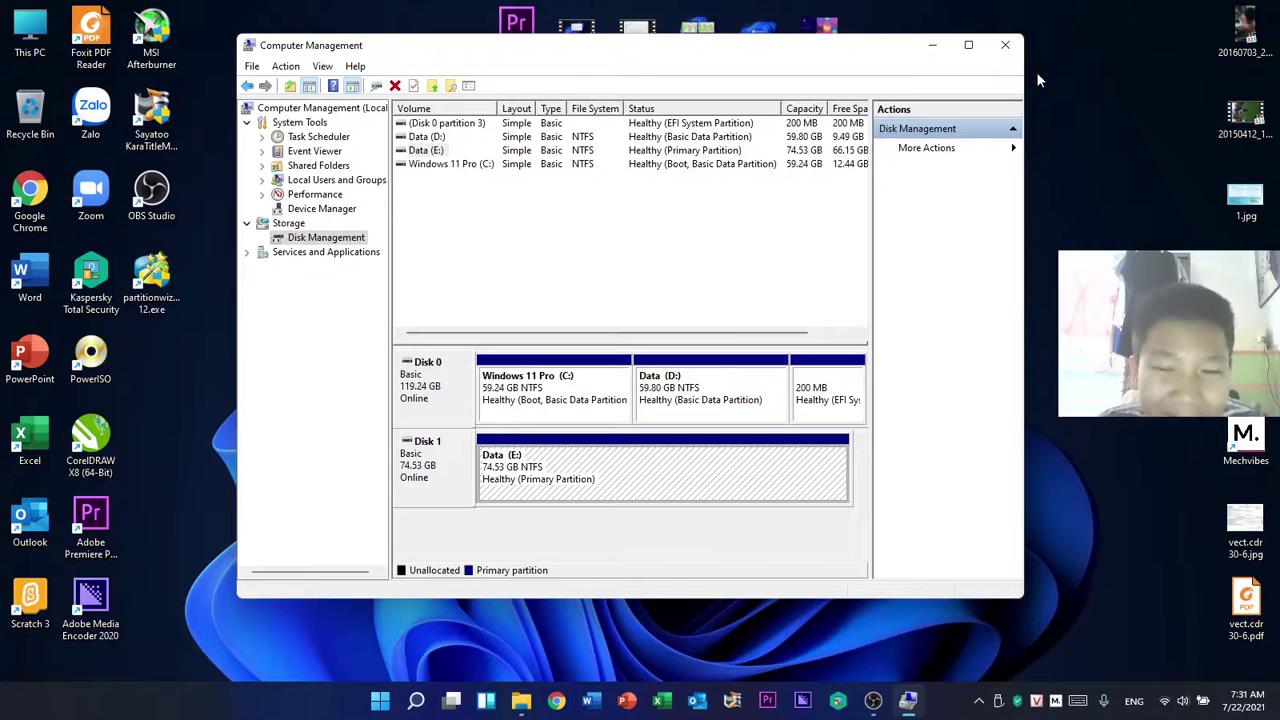
{"action": "left_click", "coordinate": [1005, 45]}
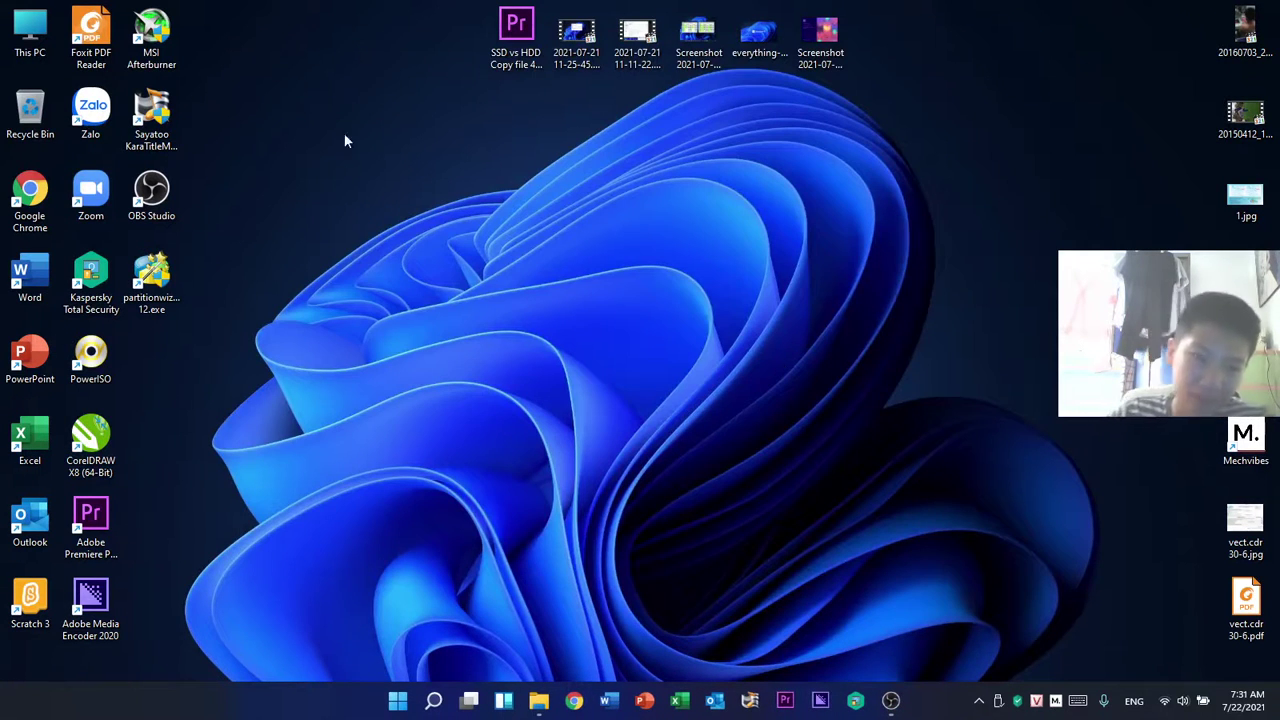
- Launch MiniTool Partition Wizard, decline the new version download, dismiss the backup software message, and maximize the program
{"action": "left_click", "coordinate": [142, 285]}
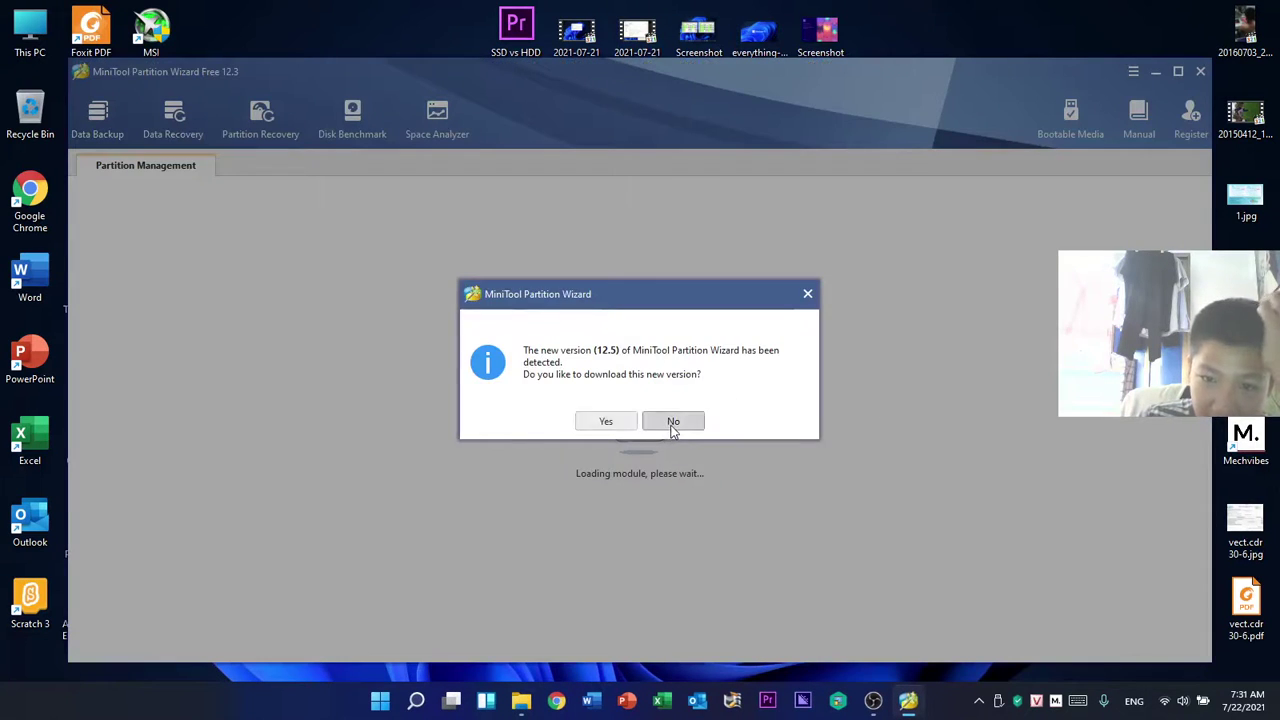
{"action": "left_click", "coordinate": [673, 421]}
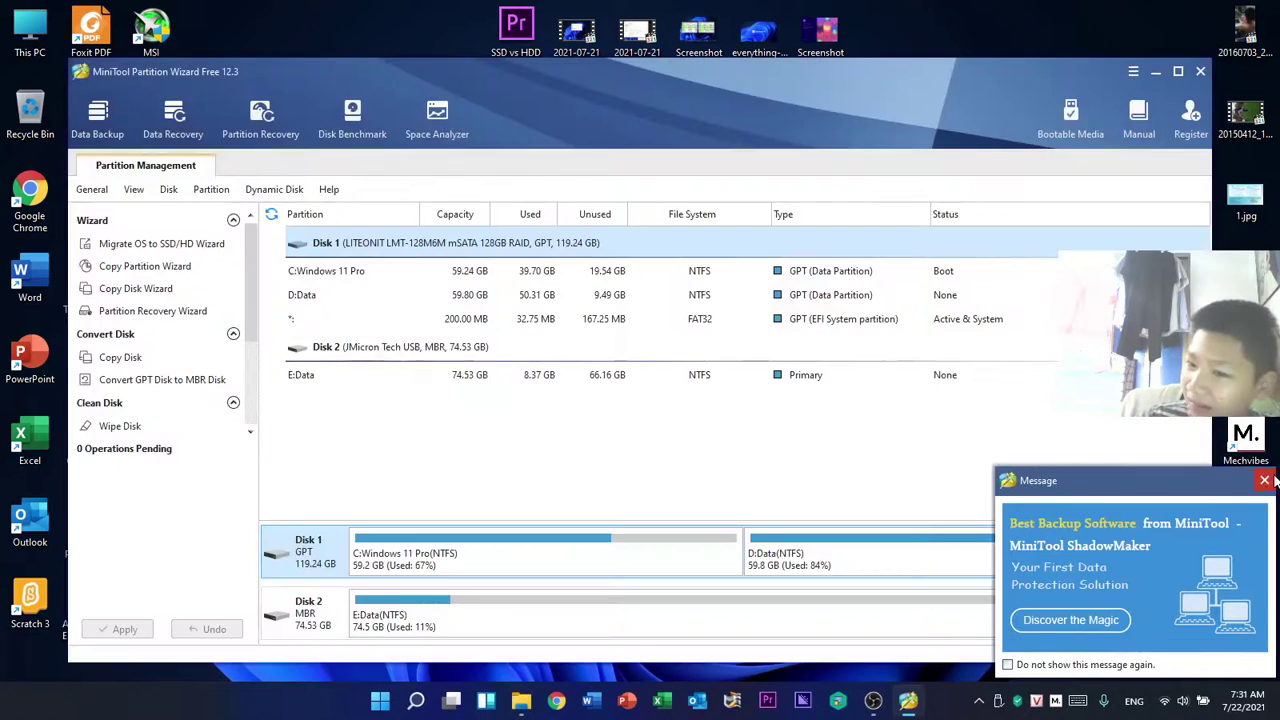
{"action": "left_click", "coordinate": [1264, 480]}
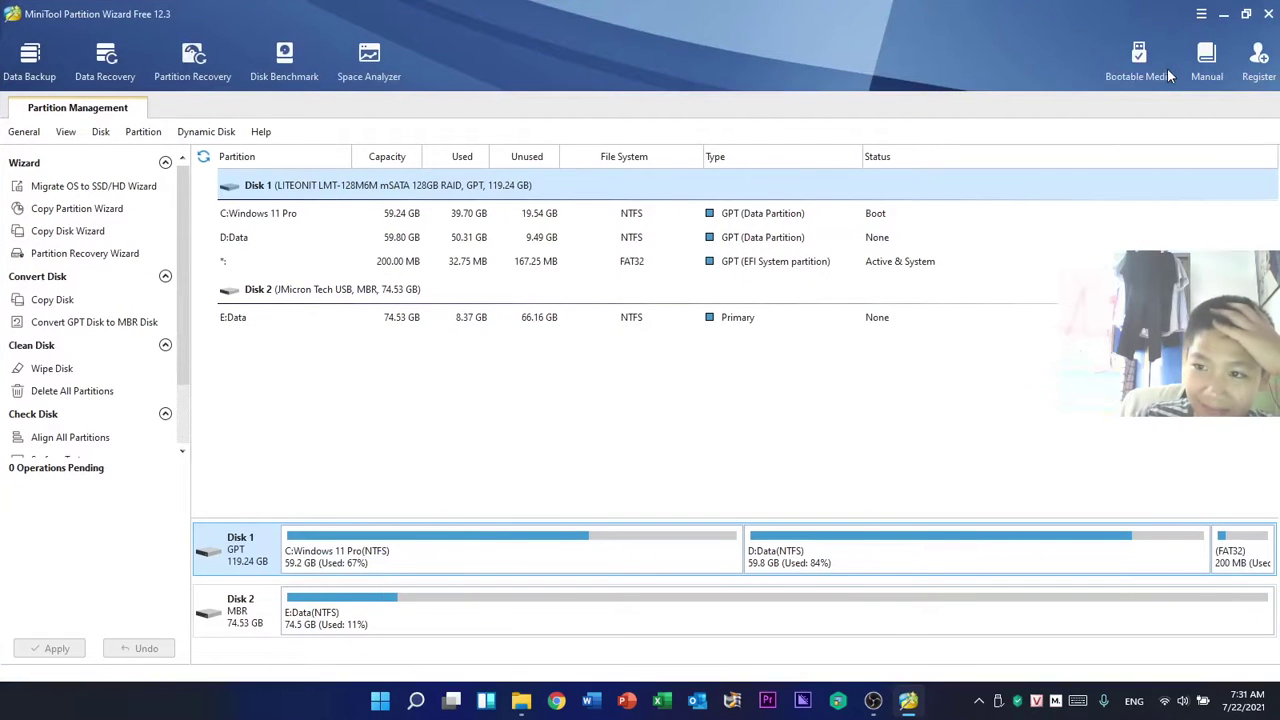
{"action": "left_click", "coordinate": [1177, 71]}
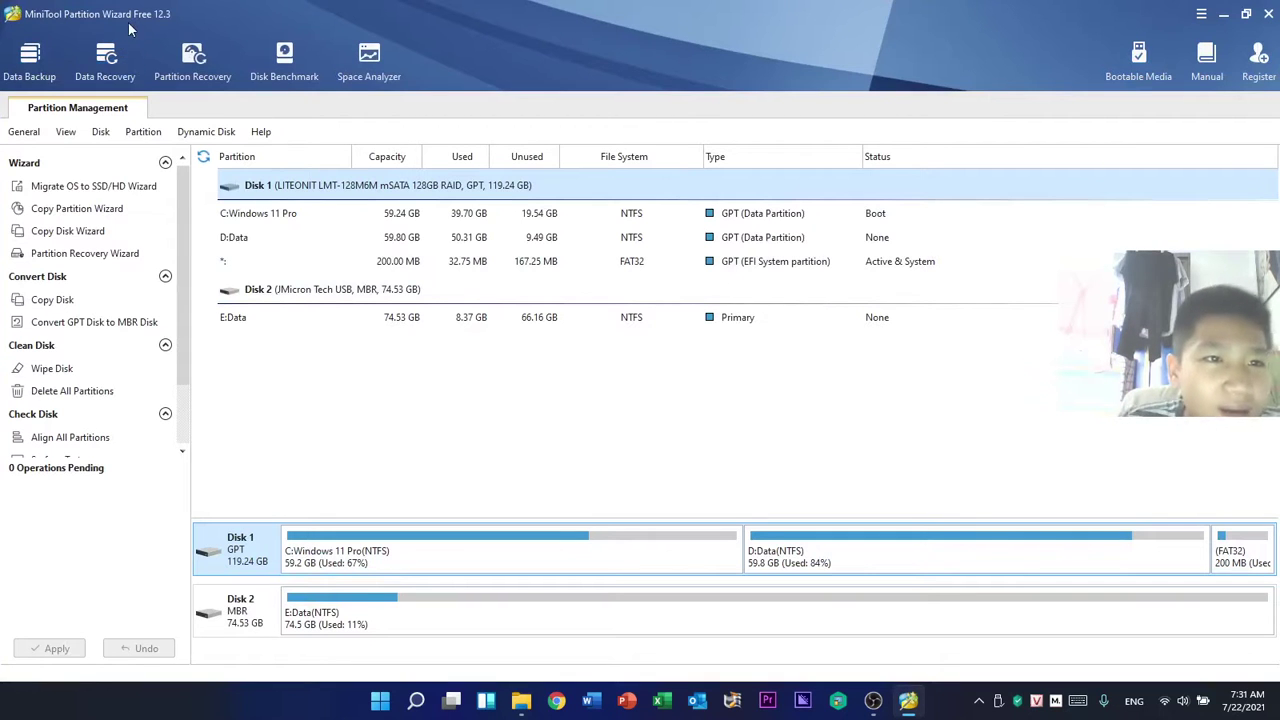
- View the version information of MiniTool Partition Wizard and close it
{"action": "left_click", "coordinate": [264, 133]}
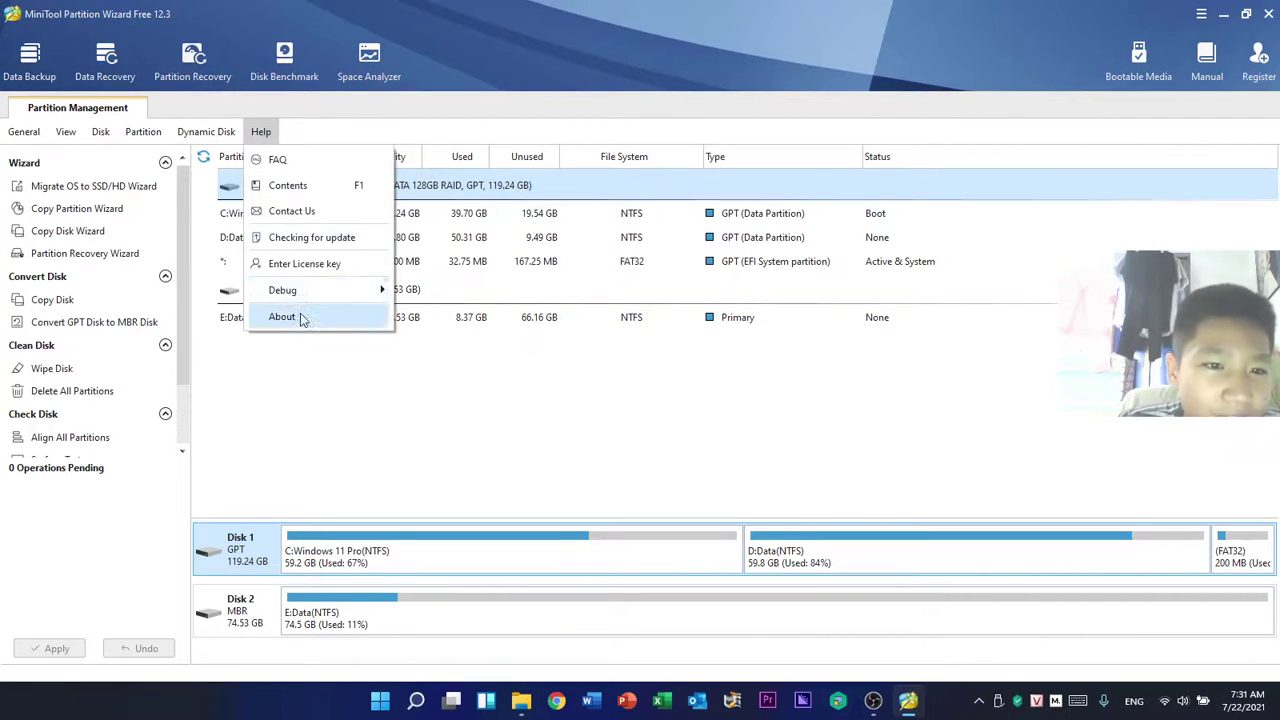
{"action": "left_click", "coordinate": [284, 317]}
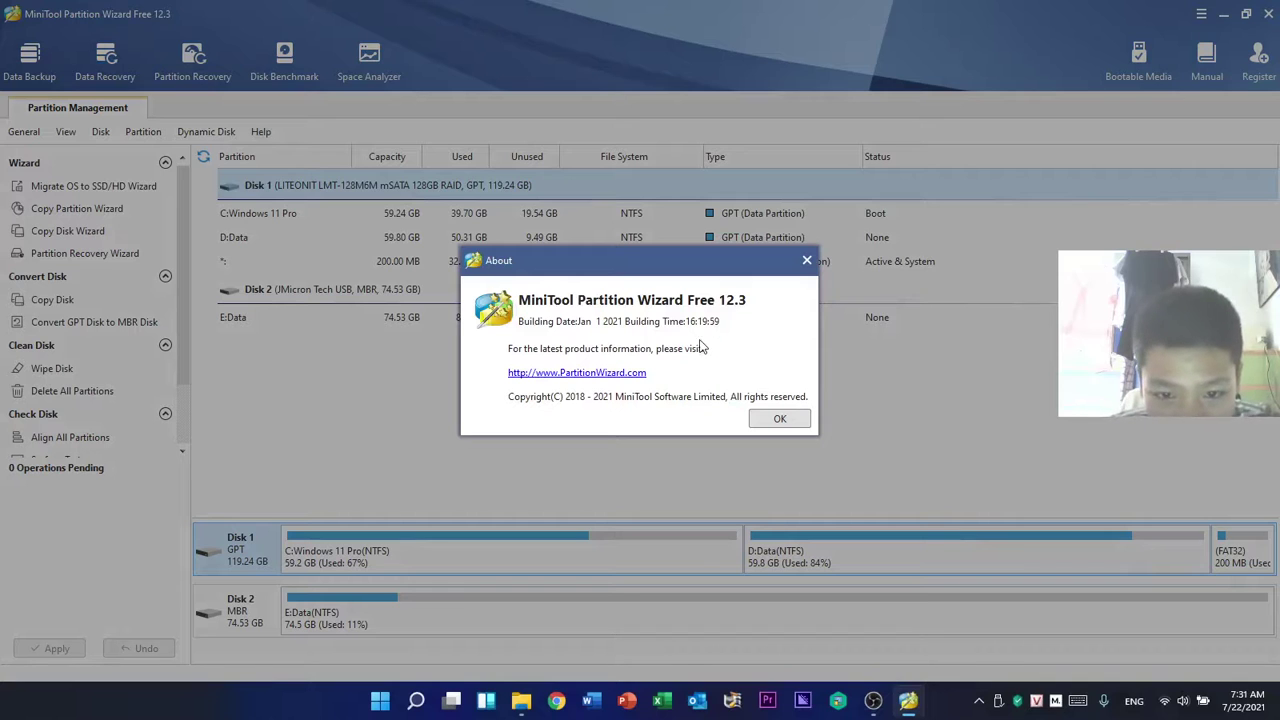
{"action": "left_click", "coordinate": [775, 419]}
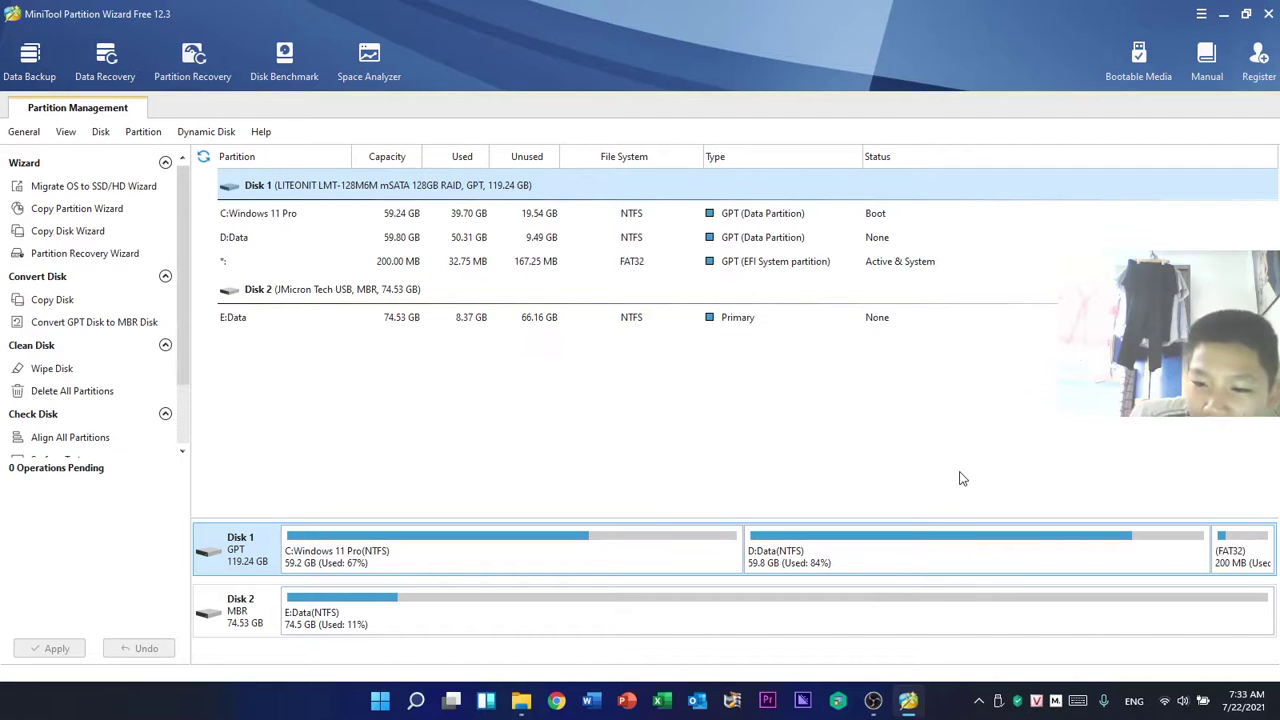
- Check the protection status in Kaspersky Total Security and close it
{"action": "left_click", "coordinate": [1017, 700]}
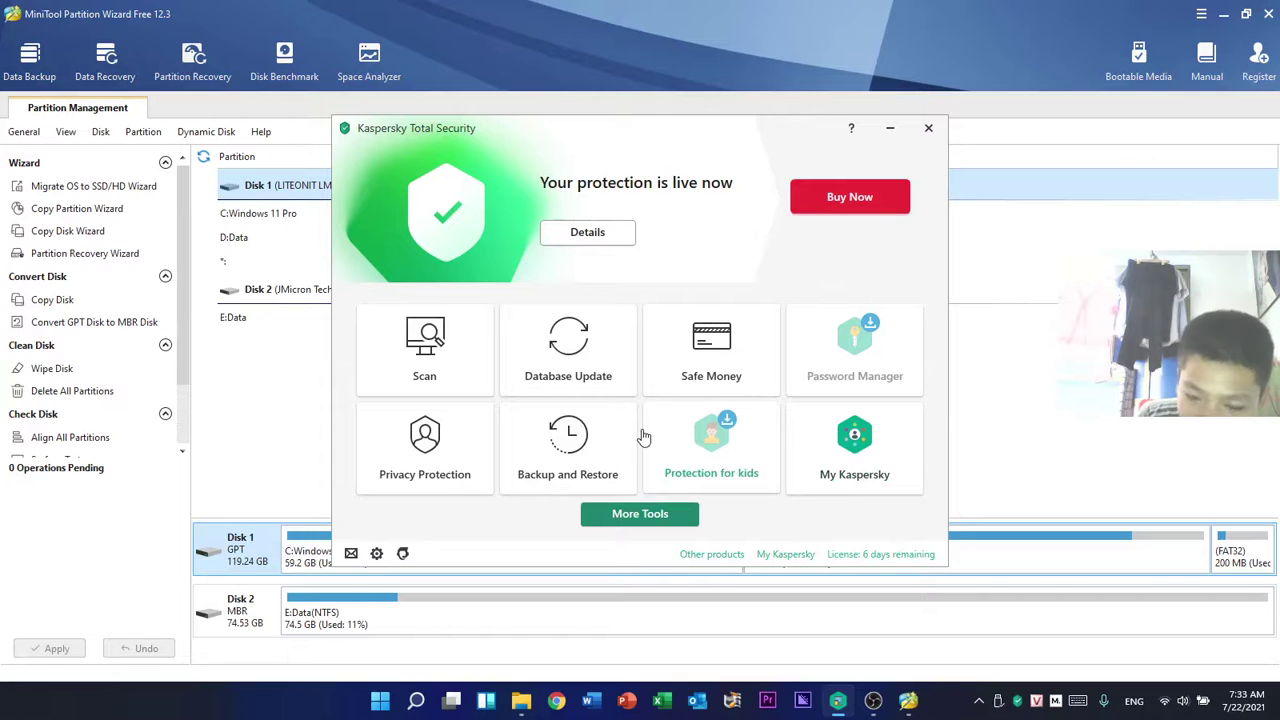
{"action": "left_click", "coordinate": [928, 128]}
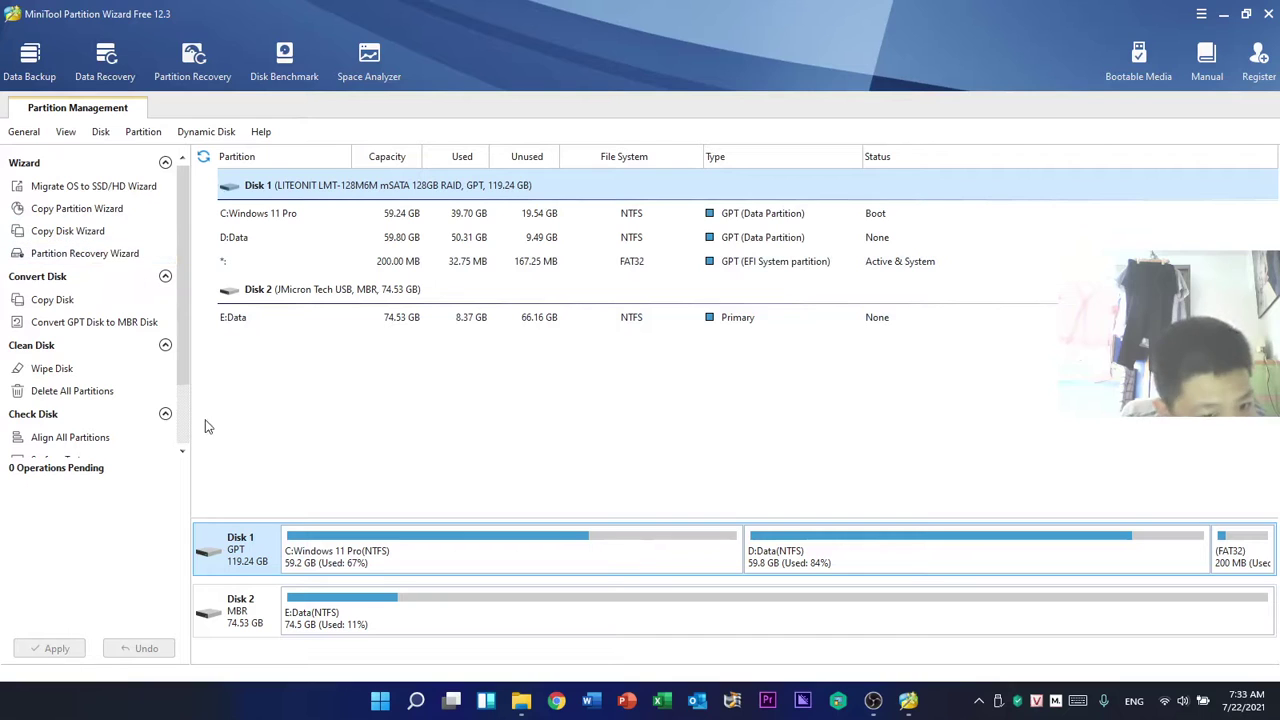
- Compare Disk 1 and Disk 2 in the disk map, including the C: and D: partitions and each disk's partition style
{"action": "left_click", "coordinate": [248, 622]}
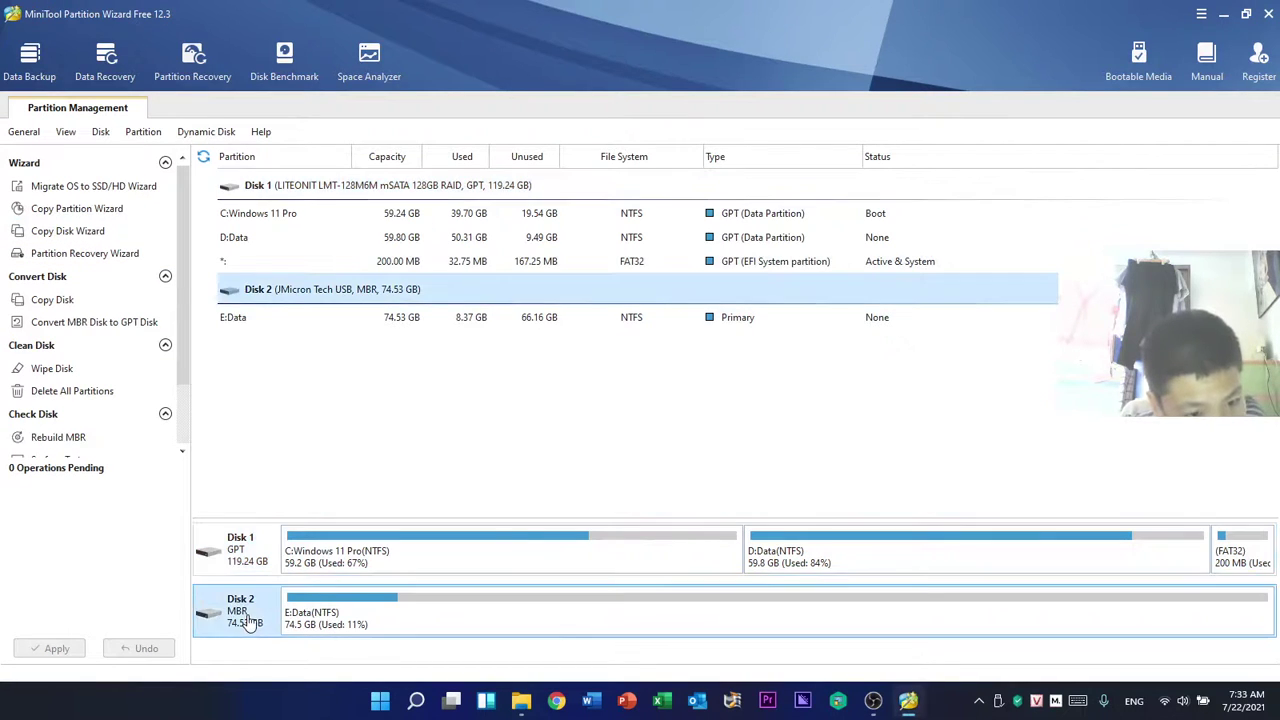
{"action": "left_click", "coordinate": [782, 557]}
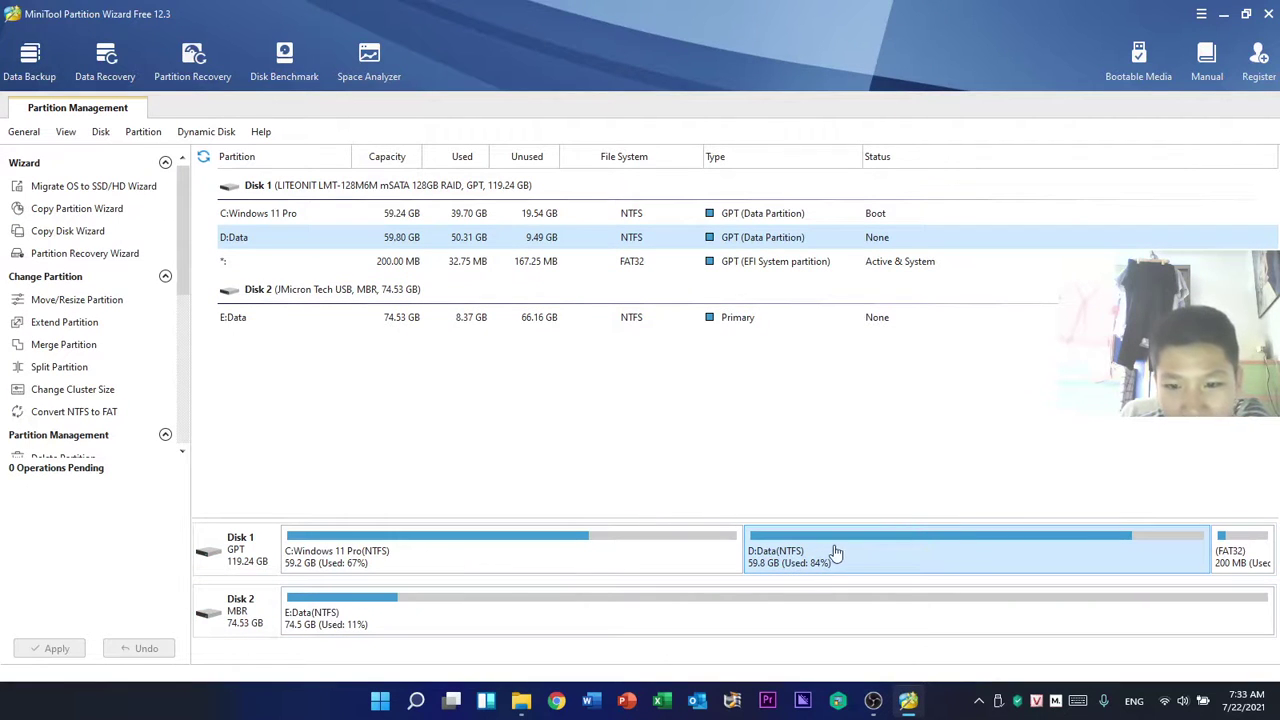
{"action": "left_click", "coordinate": [542, 562]}
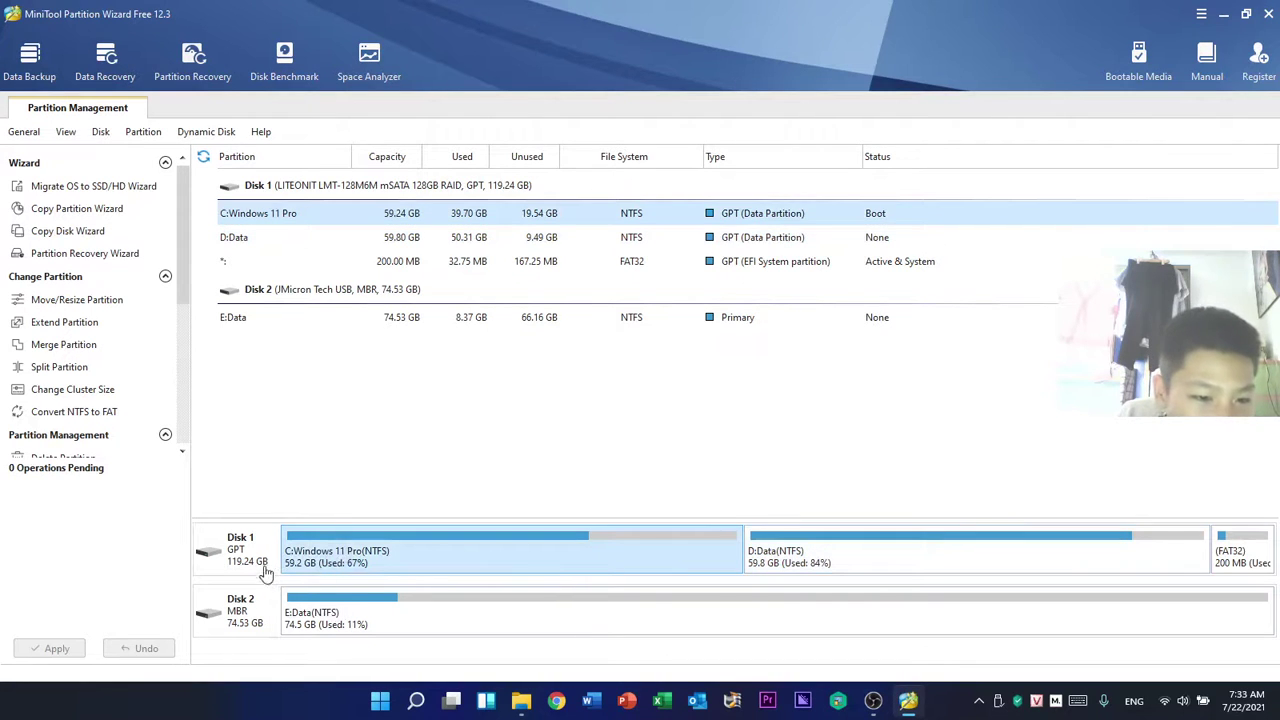
{"action": "left_click", "coordinate": [962, 572]}
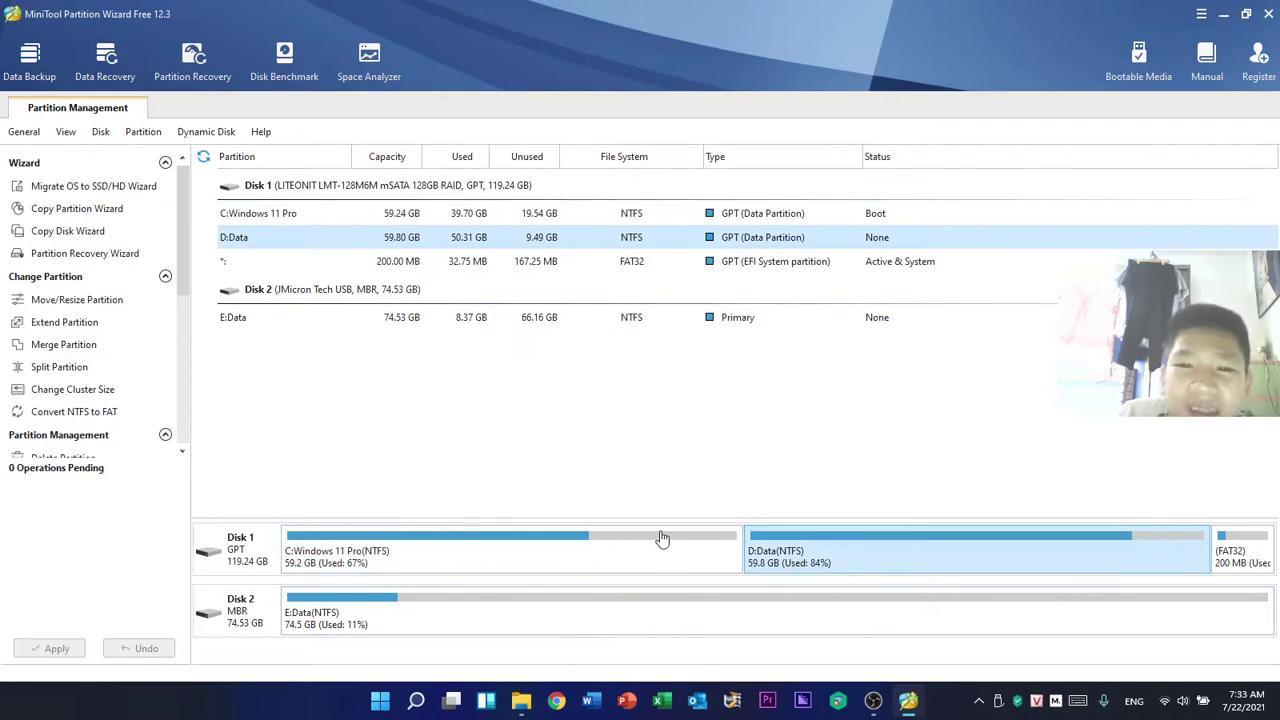
{"action": "left_click", "coordinate": [213, 535]}
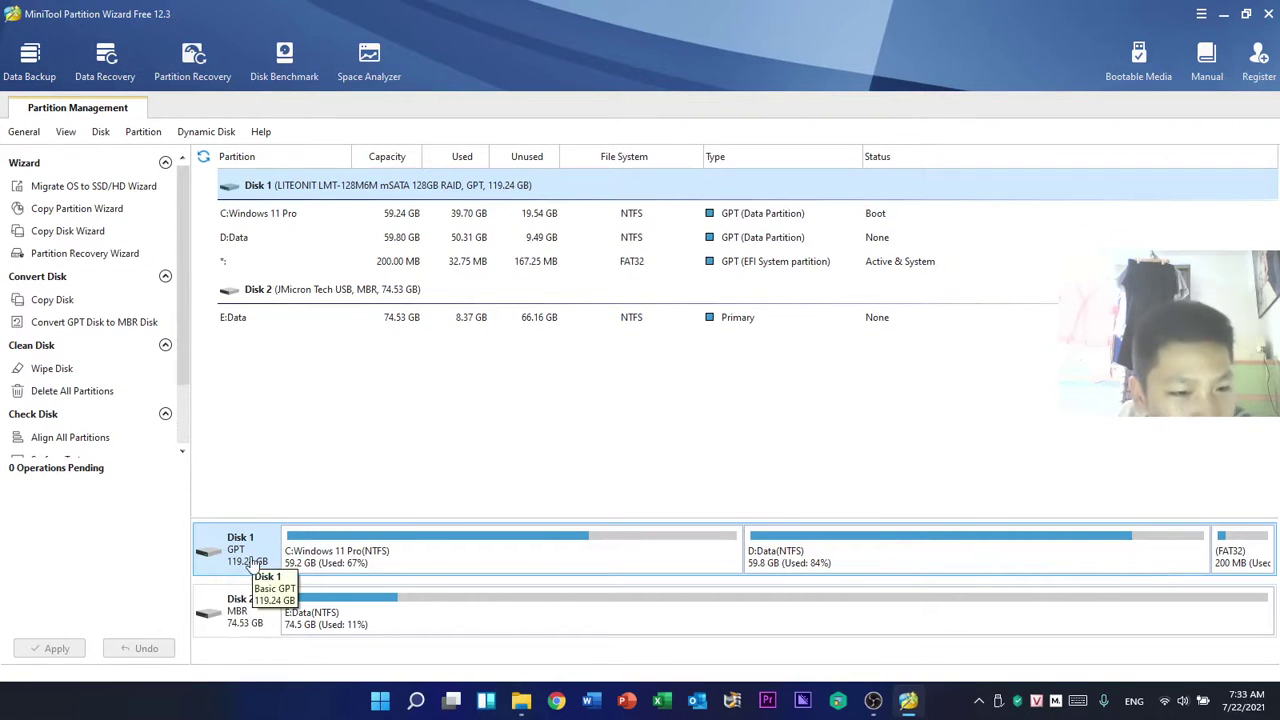
{"action": "left_click", "coordinate": [247, 606]}
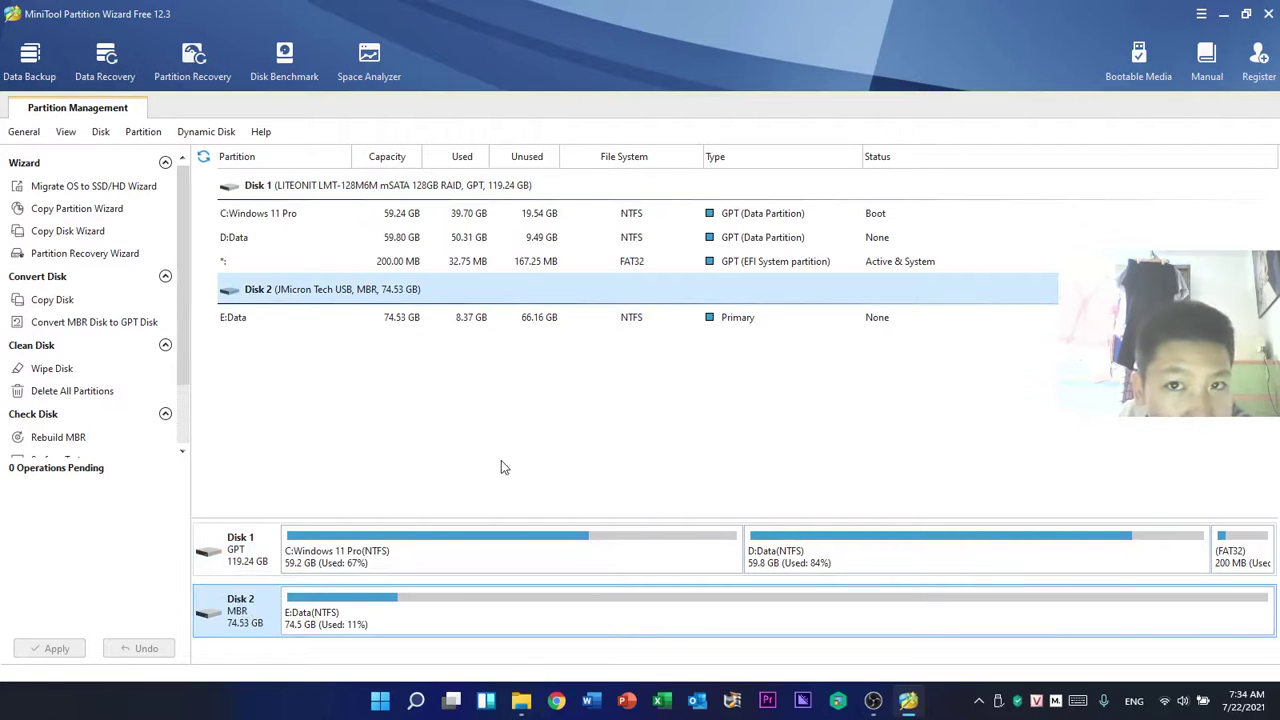
{"action": "left_click", "coordinate": [241, 570]}
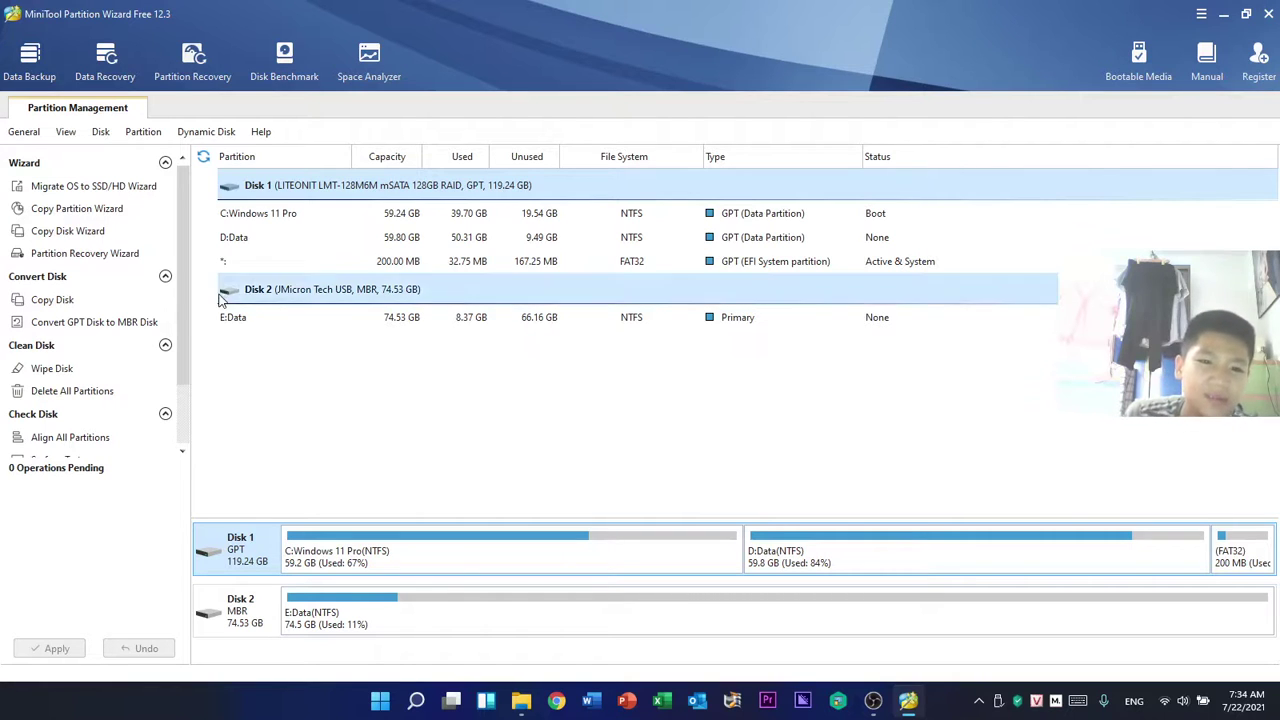
- Queue the MBR-to-GPT conversion for Disk 2, expand its pending operations, compare both disks, and undo the queued conversion
{"action": "left_click", "coordinate": [238, 628]}
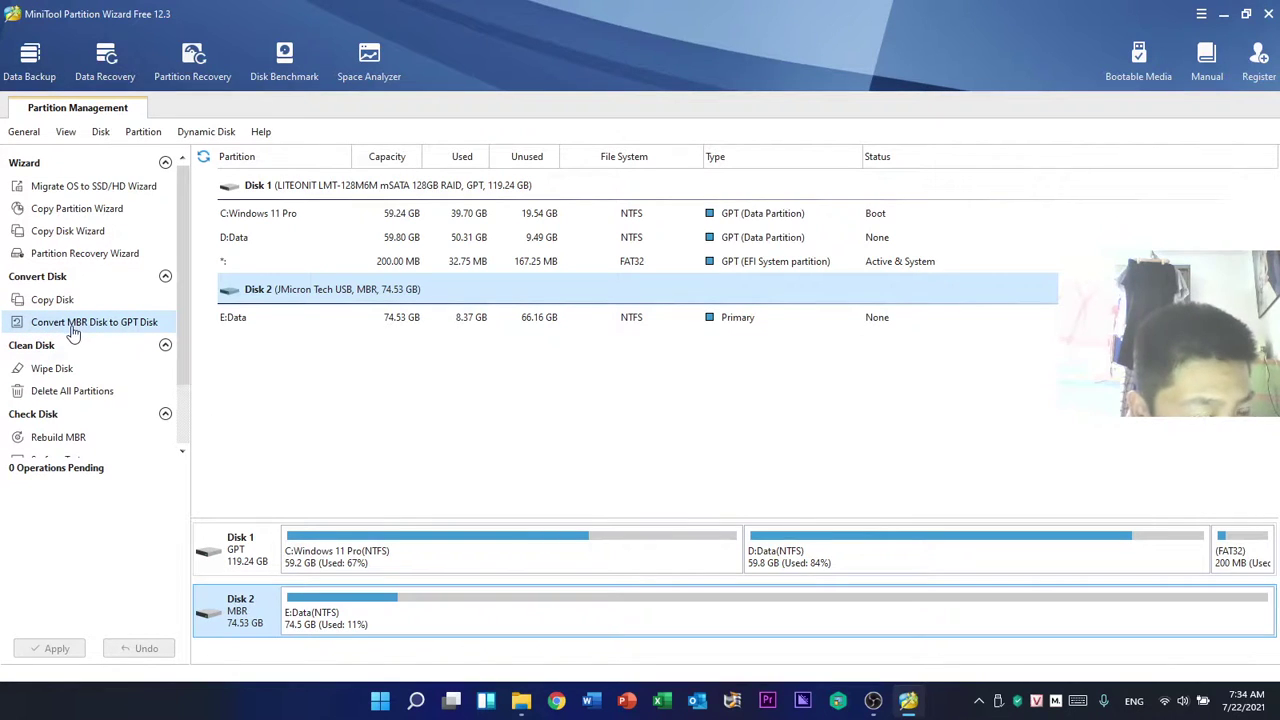
{"action": "left_click", "coordinate": [160, 328]}
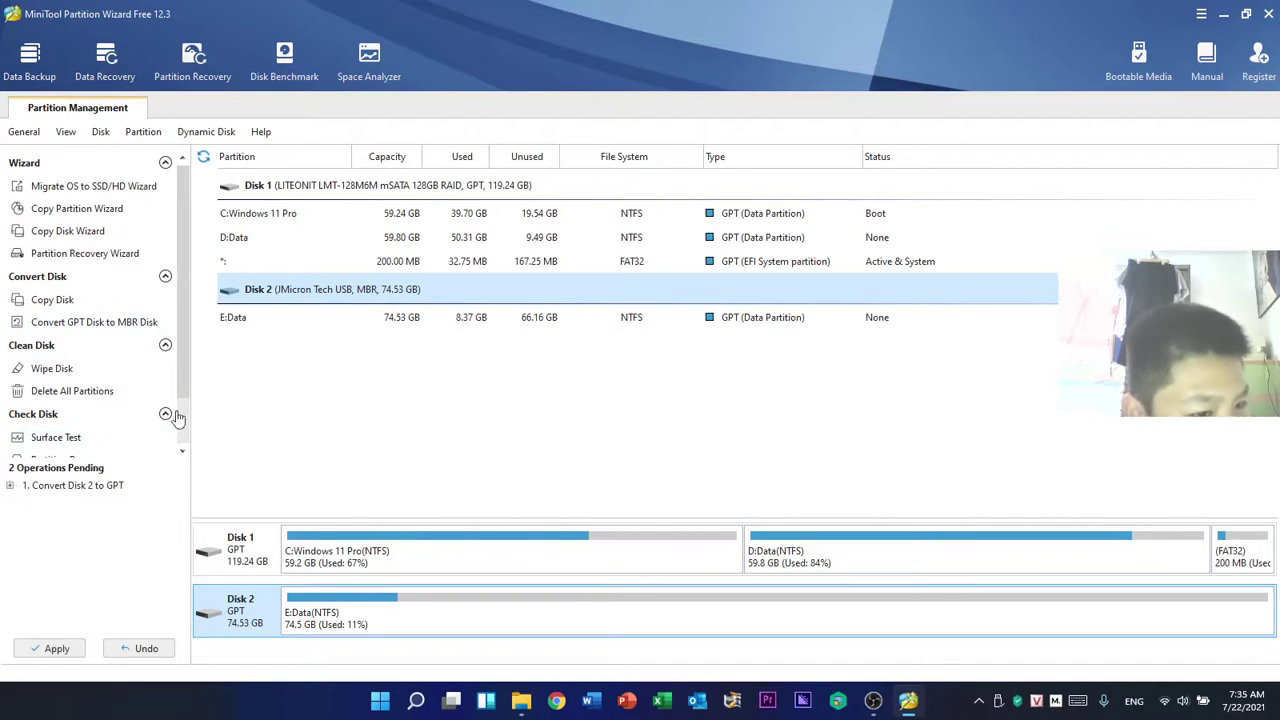
{"action": "left_click", "coordinate": [11, 486]}
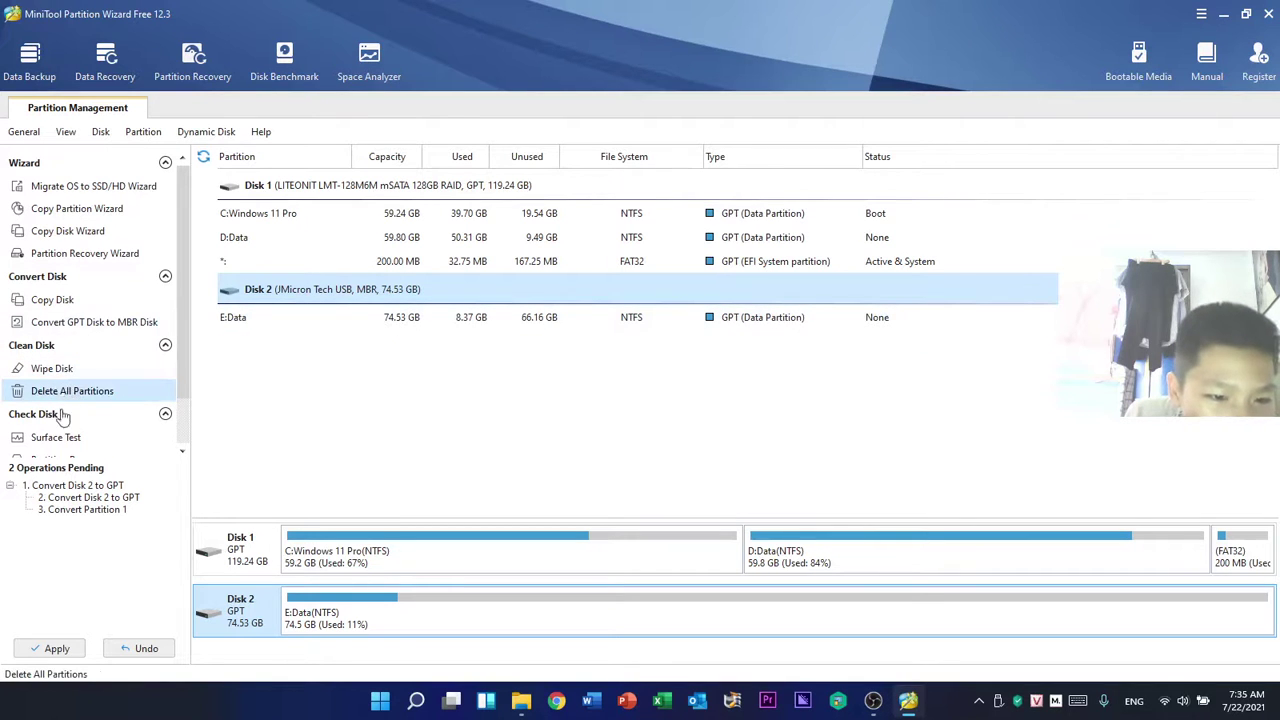
{"action": "left_click", "coordinate": [245, 572]}
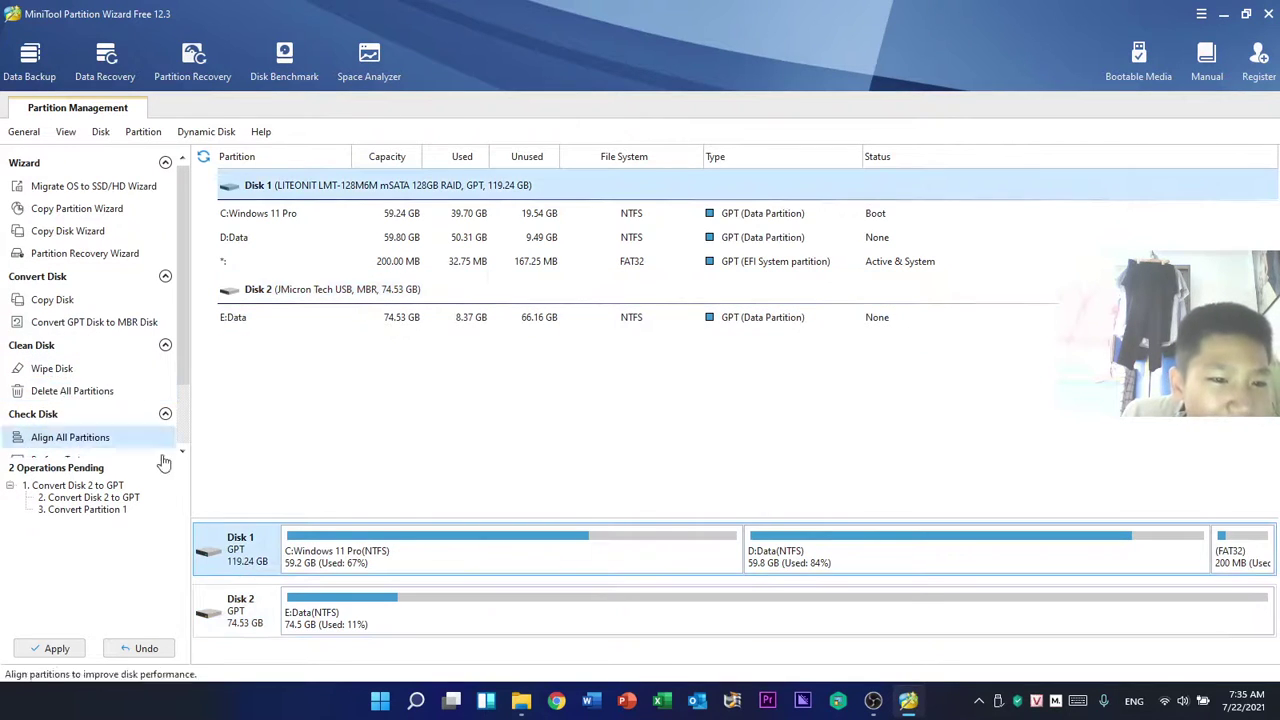
{"action": "left_click", "coordinate": [222, 605]}
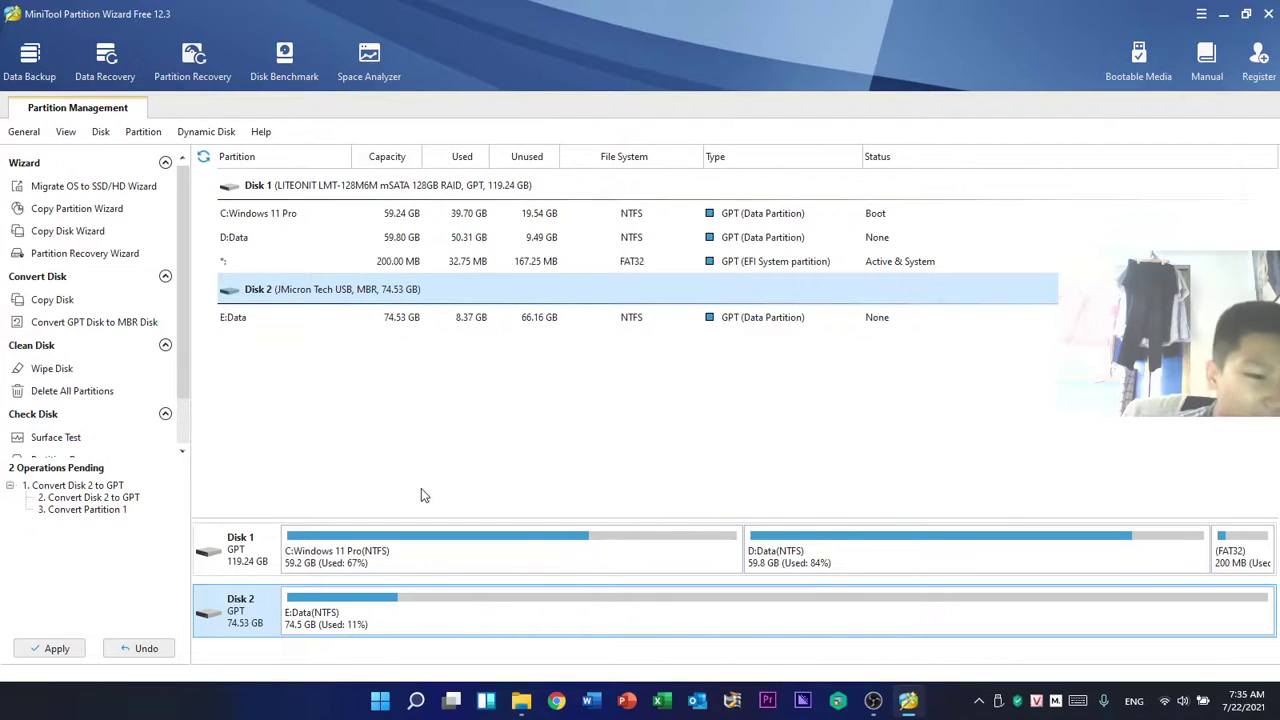
{"action": "left_click", "coordinate": [145, 649]}
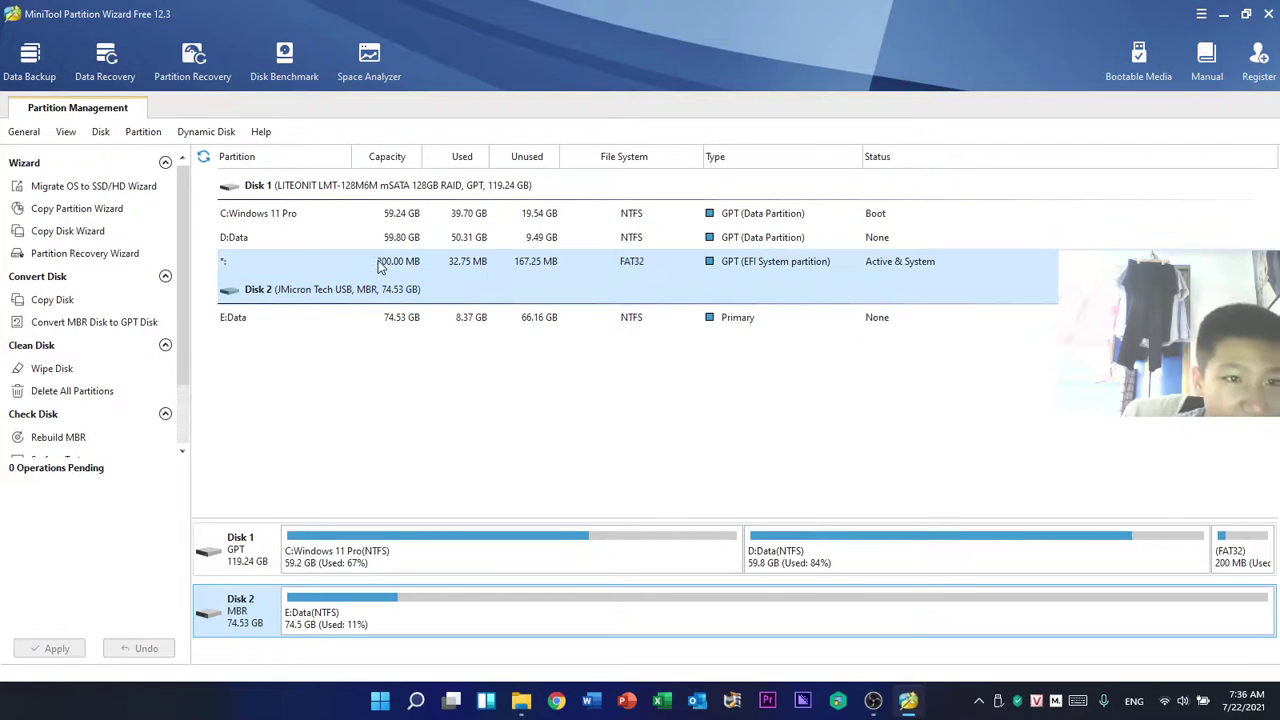
- Request deletion of all partitions on Disk 2 and decline the confirmation
{"action": "left_click", "coordinate": [114, 390]}
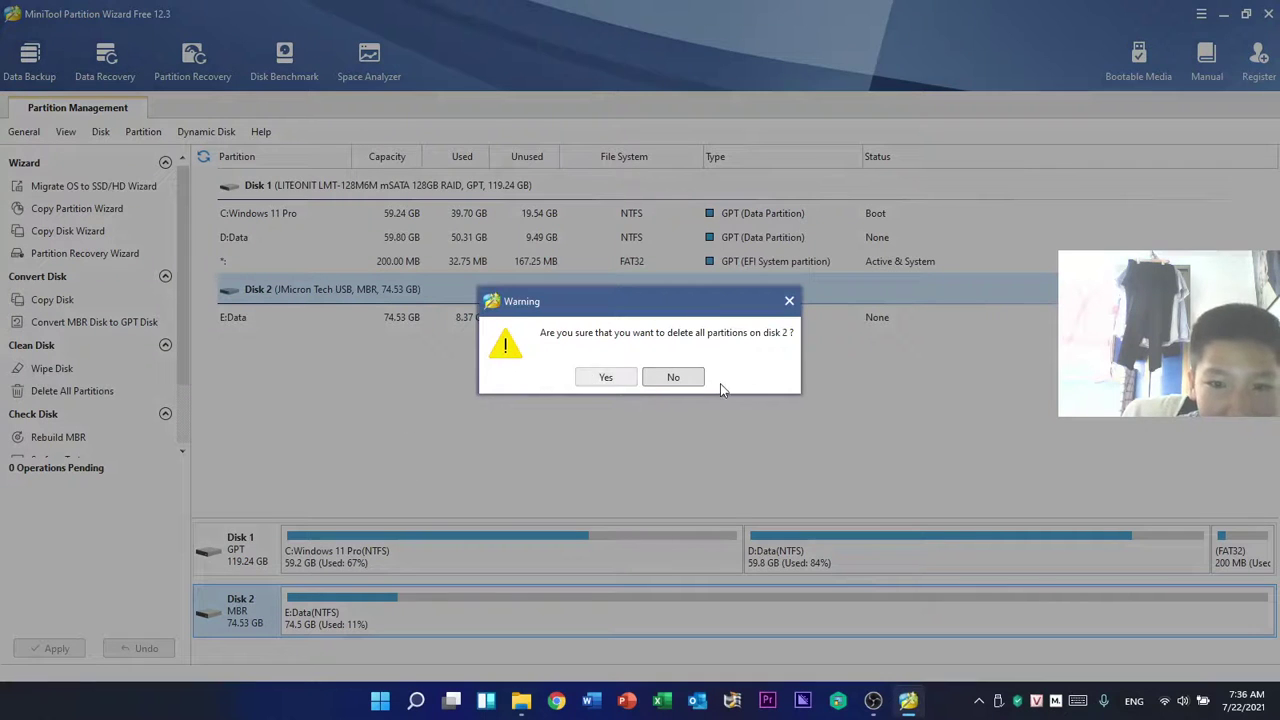
{"action": "left_click", "coordinate": [680, 378]}
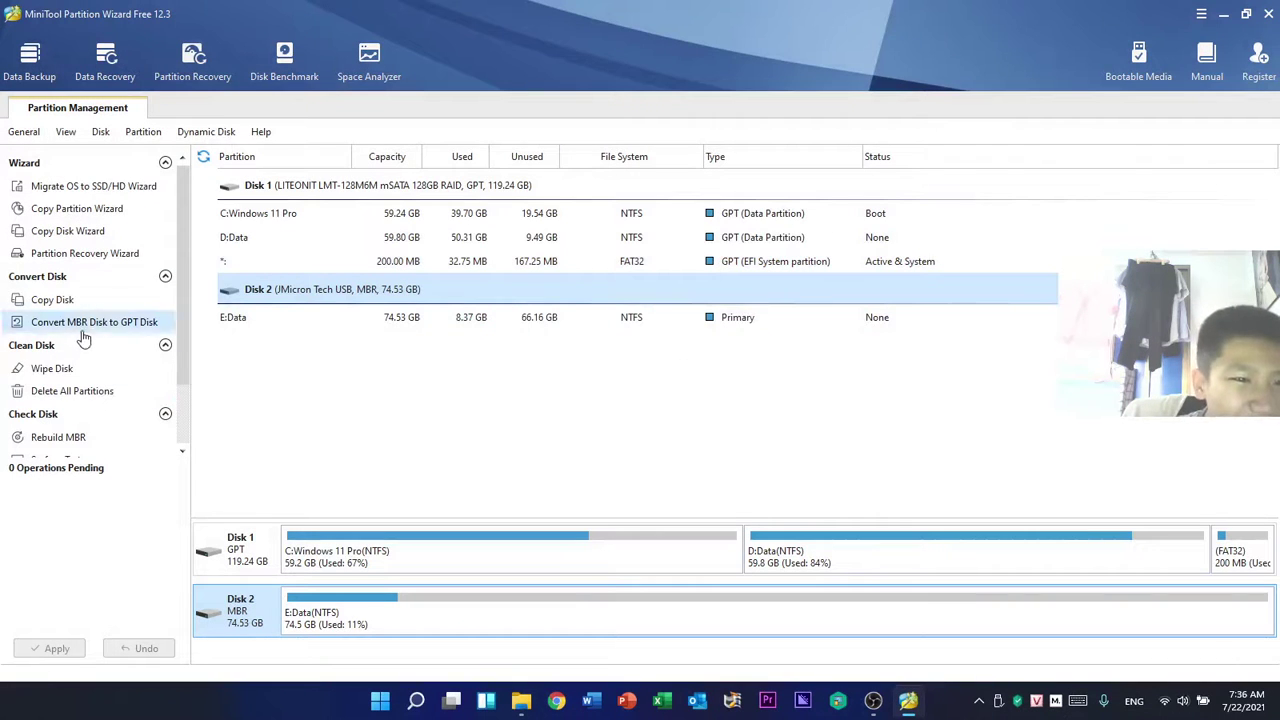
- Convert Disk 2 from MBR to GPT, apply the pending changes, and select its E:Data partition
{"action": "left_click", "coordinate": [83, 330]}
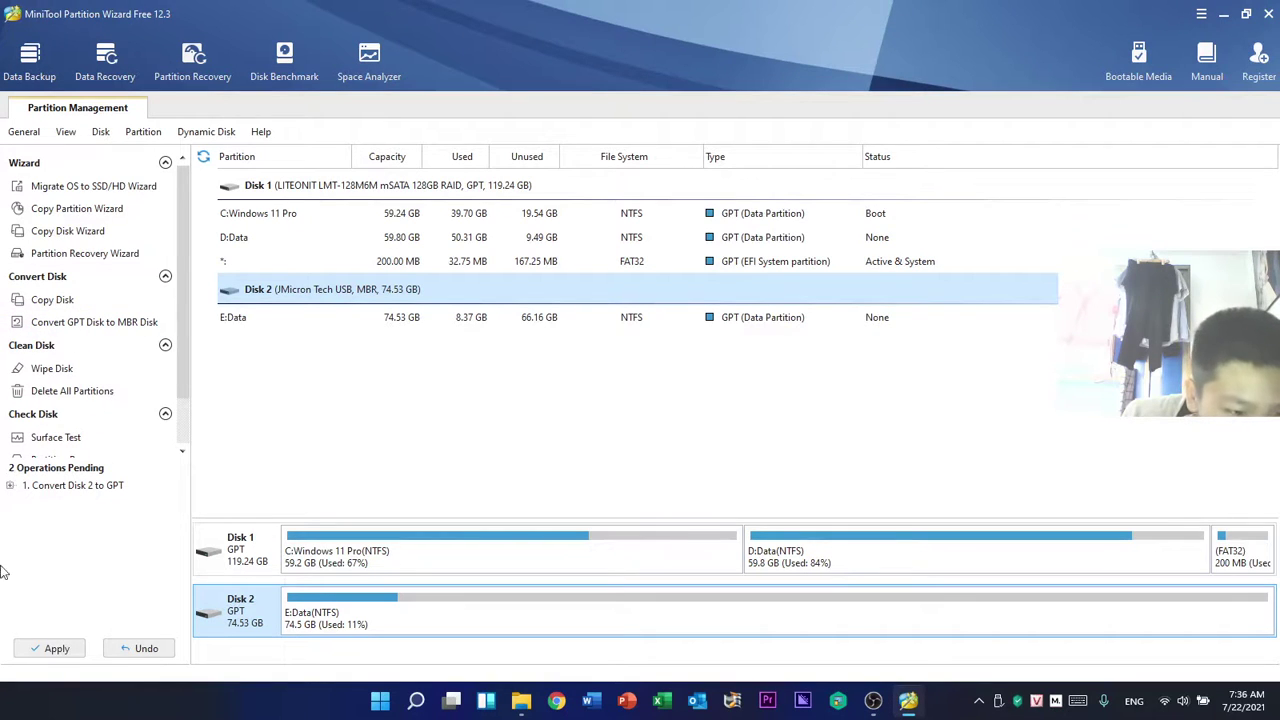
{"action": "left_click", "coordinate": [60, 648]}
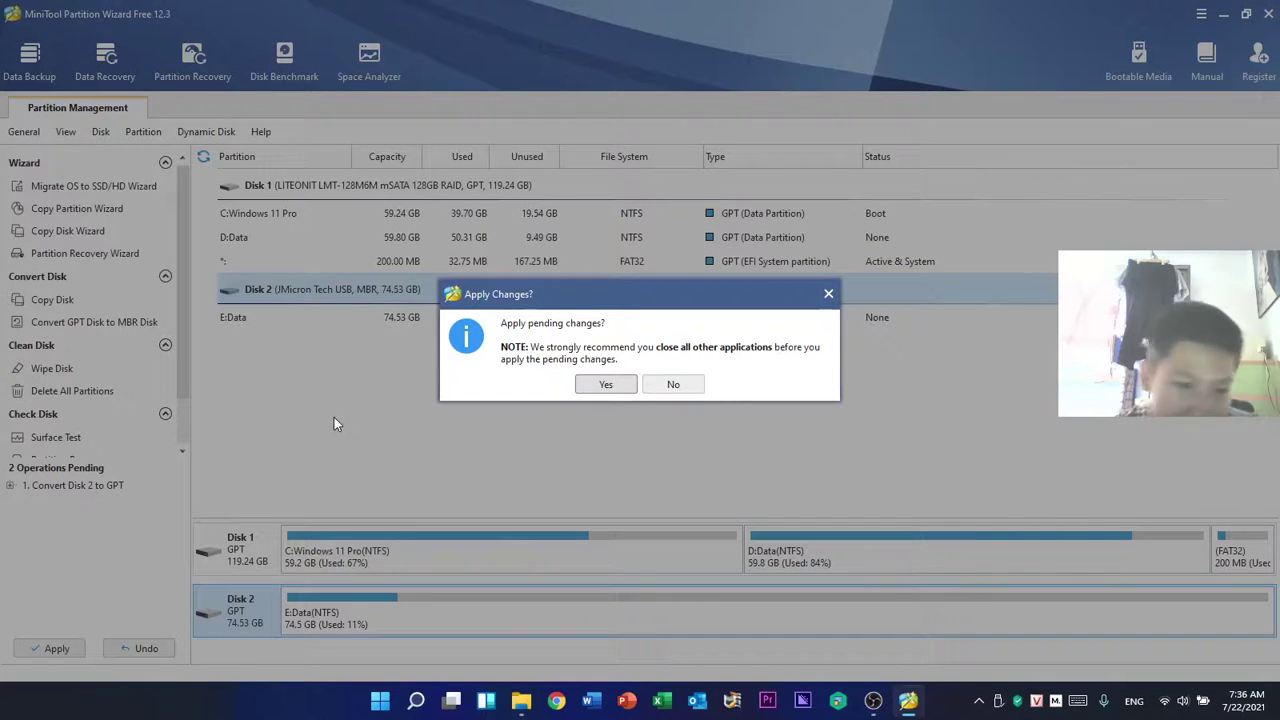
{"action": "left_click", "coordinate": [577, 387]}
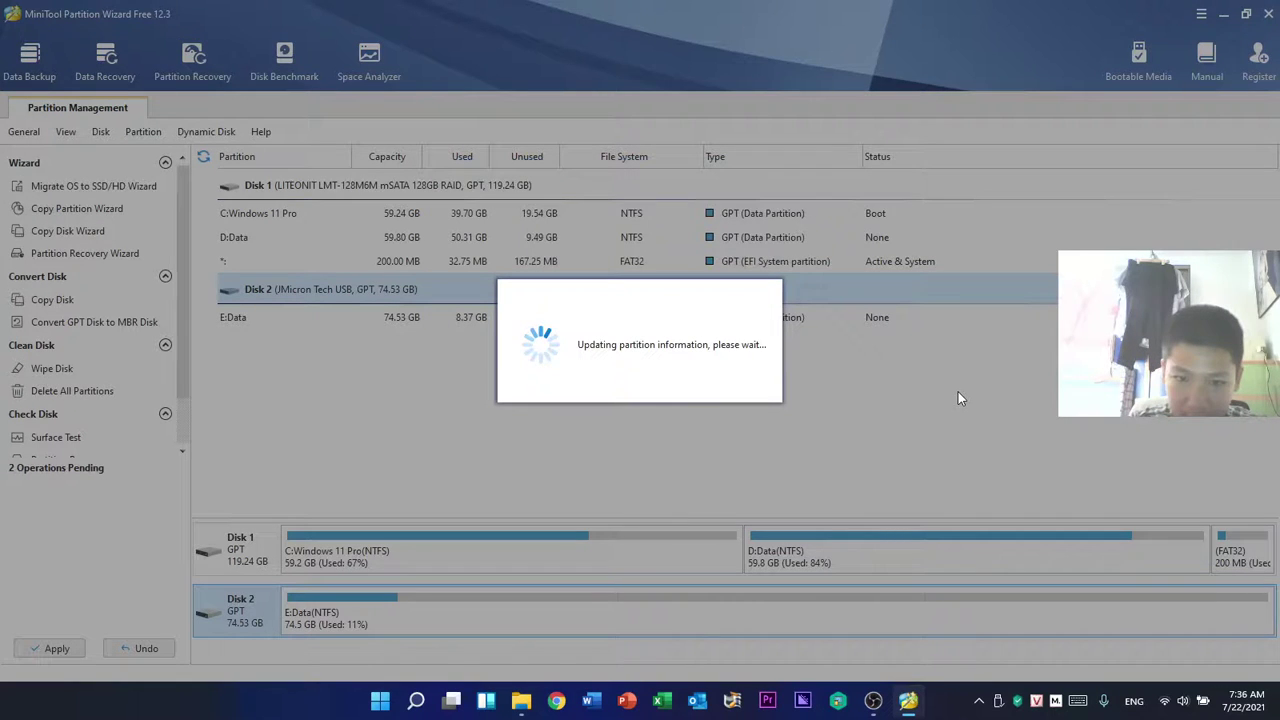
{"action": "left_click", "coordinate": [329, 325]}
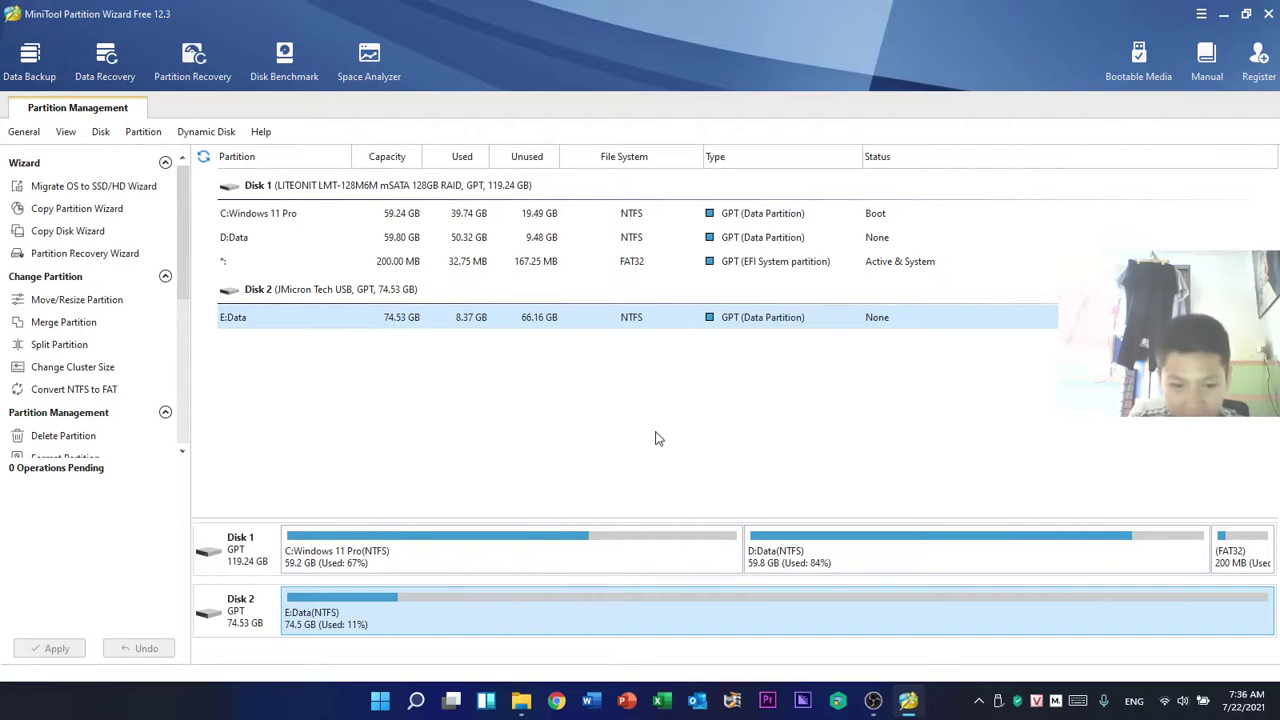
- Select Disk 2, minimize the partition manager, and switch to Disk Management in Windows Computer Management
{"action": "left_click", "coordinate": [230, 622]}
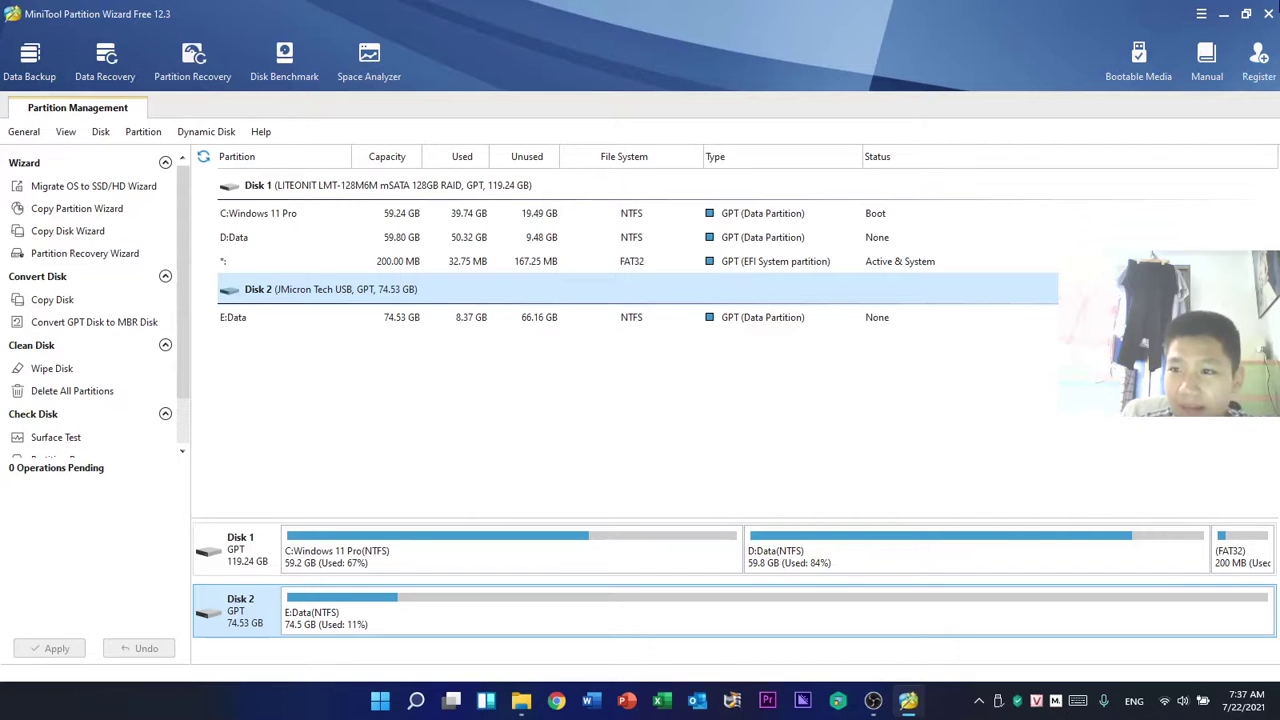
{"action": "left_click", "coordinate": [1223, 14]}
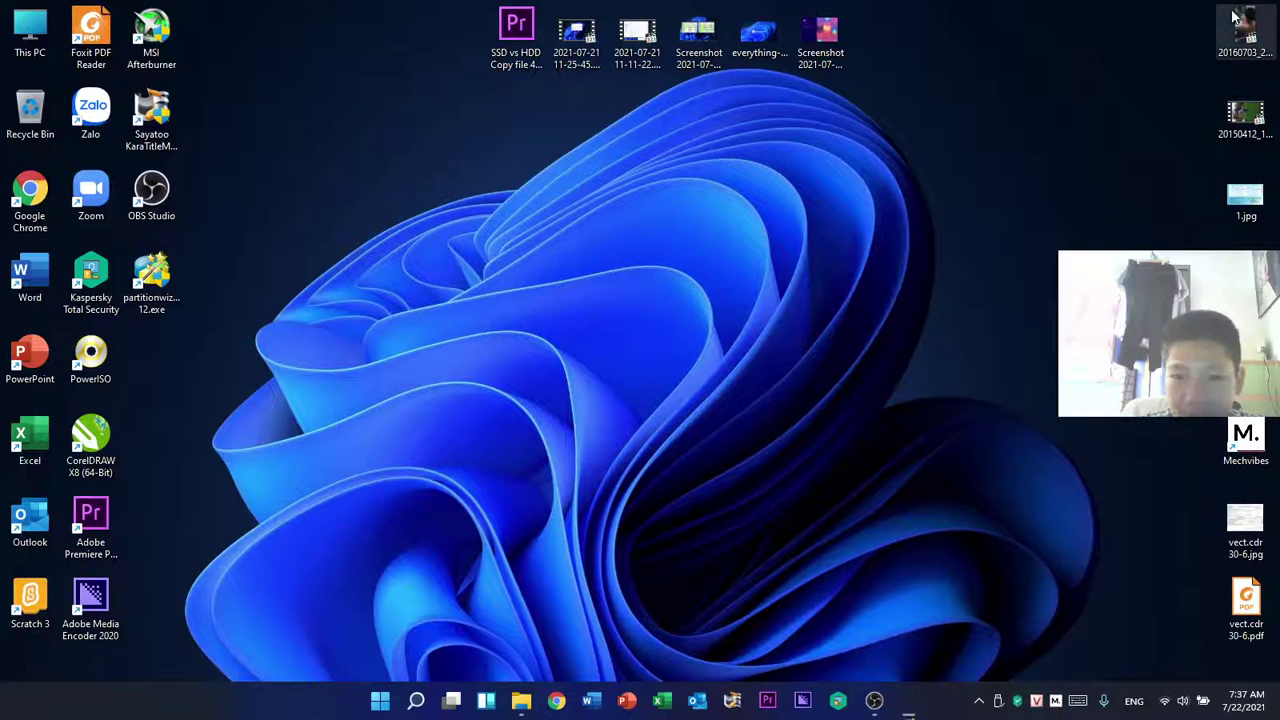
{"action": "right_click", "coordinate": [27, 20]}
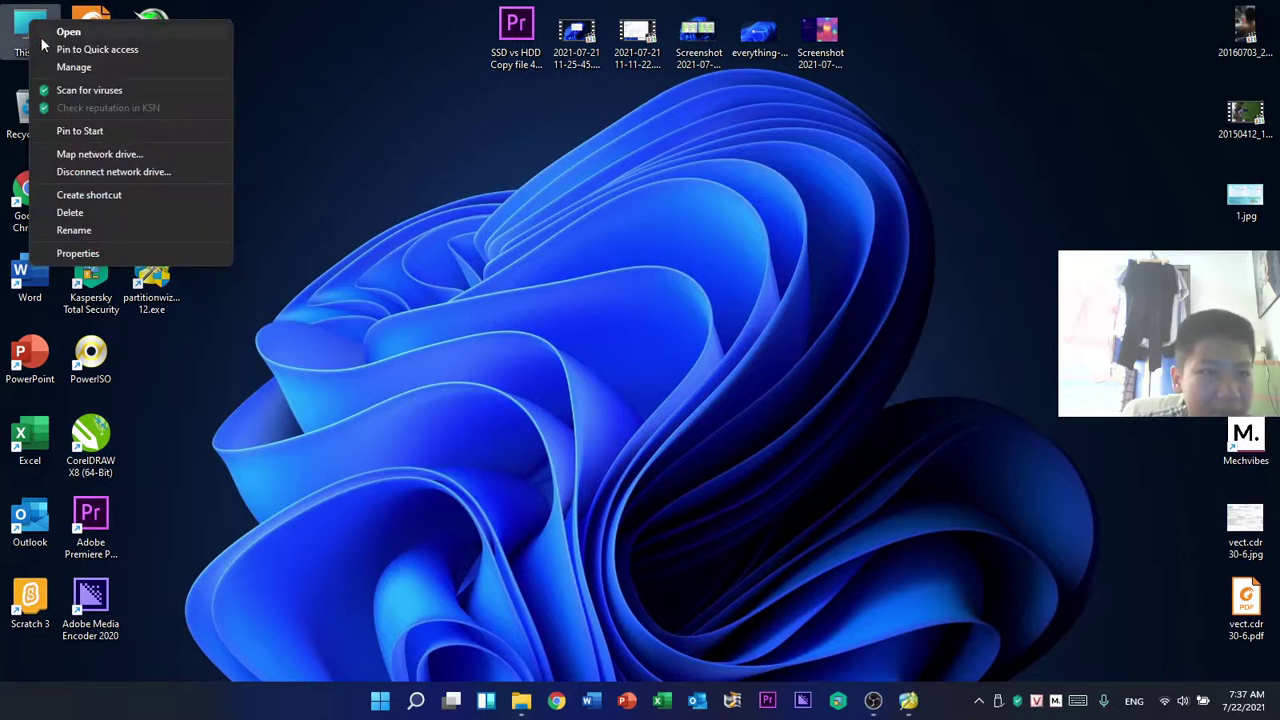
{"action": "left_click", "coordinate": [64, 68]}
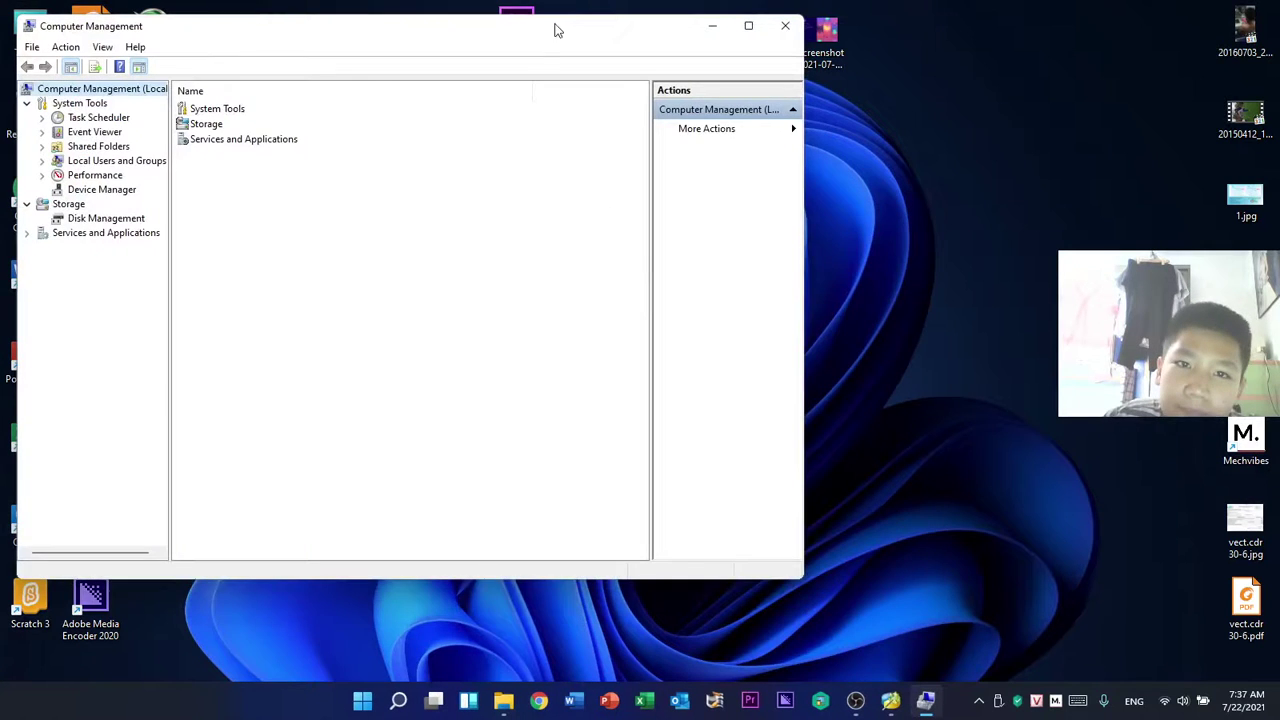
{"action": "left_click_drag", "start_coordinate": [557, 30], "coordinate": [753, 84]}
{"action": "left_click", "coordinate": [302, 273]}
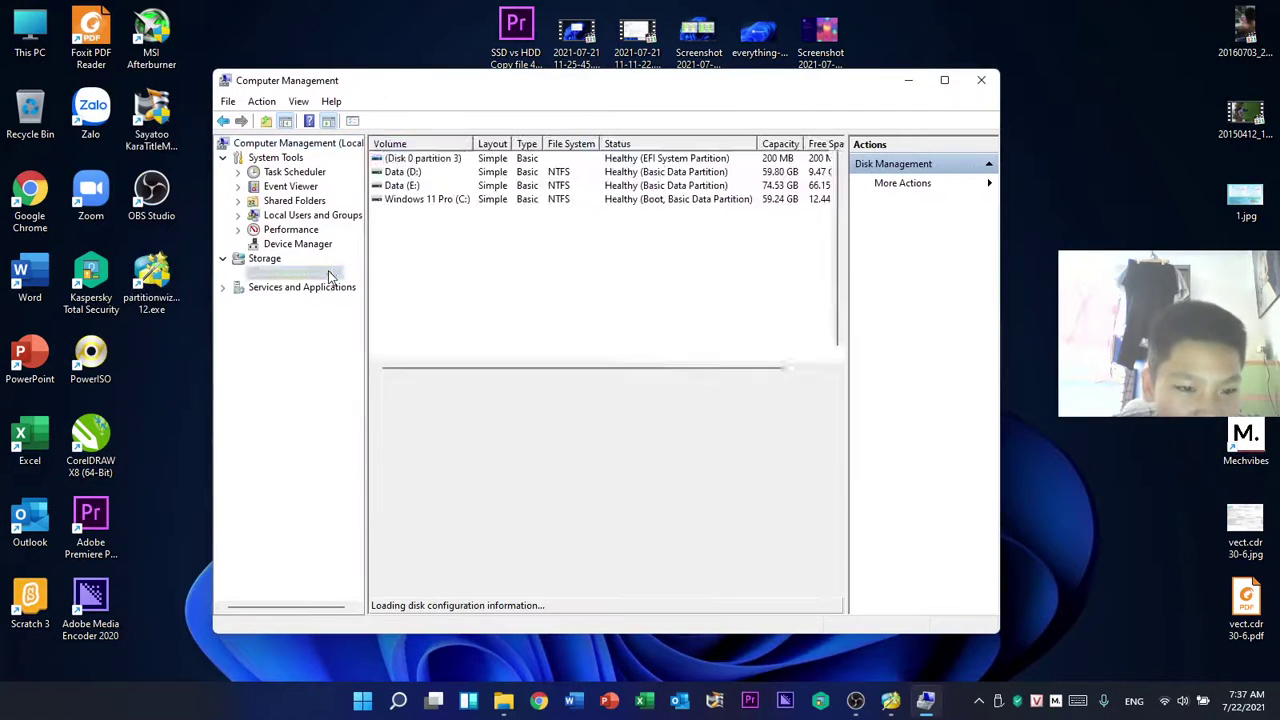
- Open the properties of Disk 1 (Data E:), check the partition style in its volume information, review its driver, details and events, and close them
{"action": "right_click", "coordinate": [428, 509]}
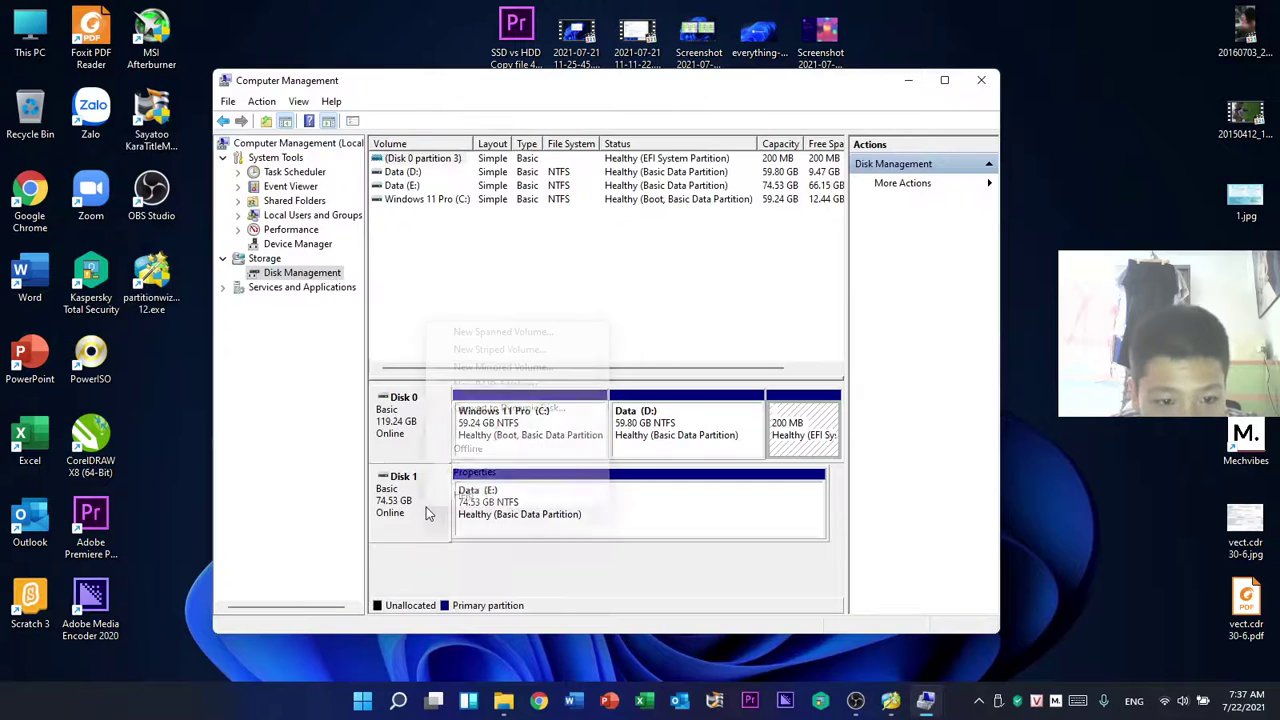
{"action": "left_click", "coordinate": [476, 474]}
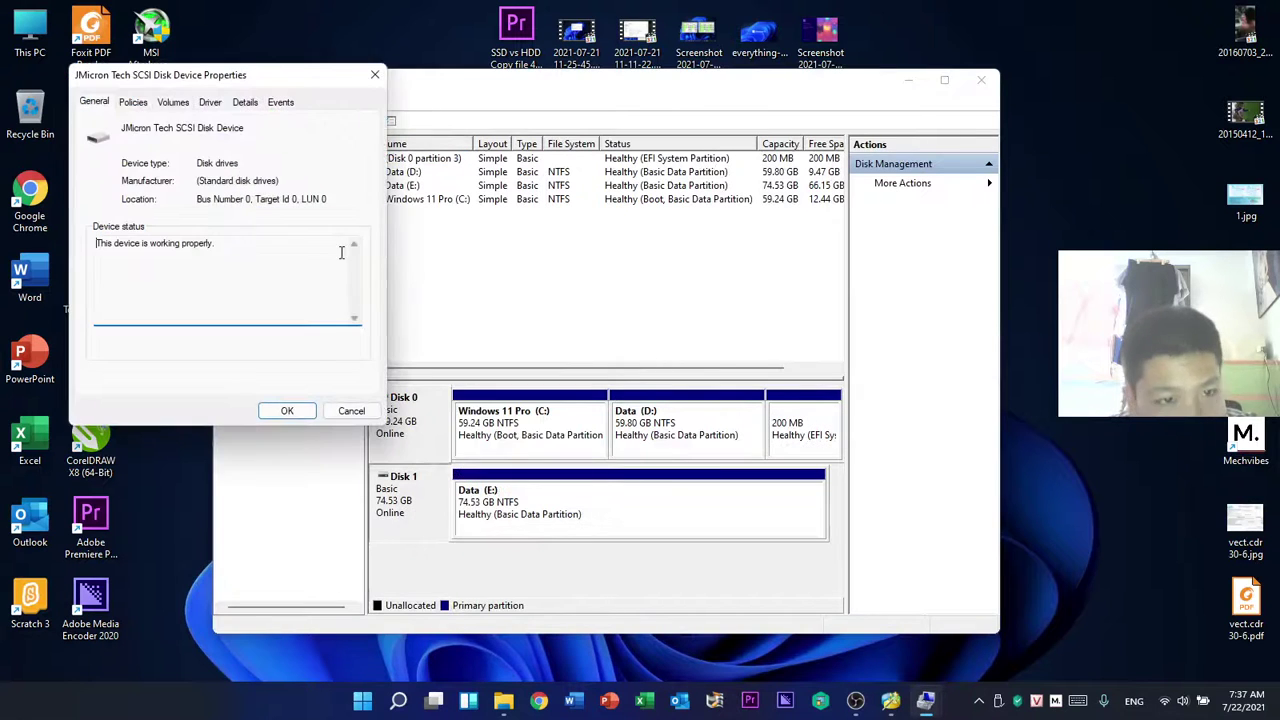
{"action": "left_click", "coordinate": [143, 103]}
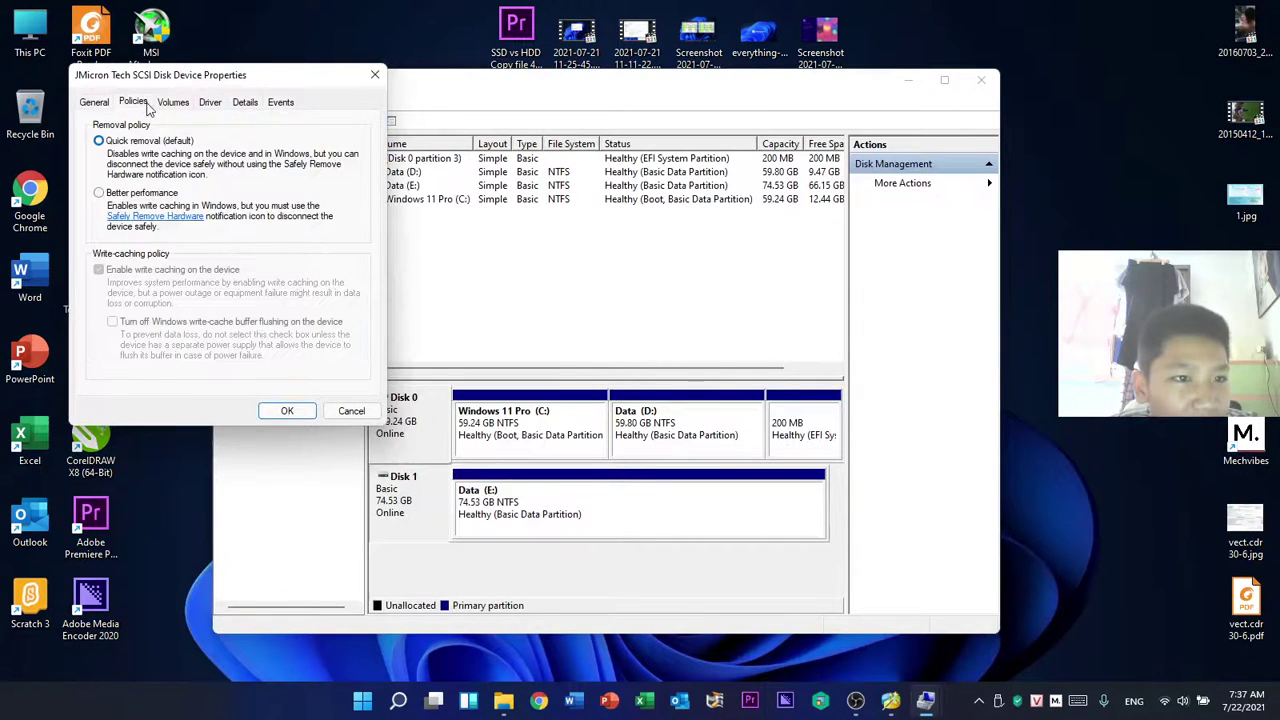
{"action": "left_click", "coordinate": [173, 105]}
{"action": "left_click_drag", "start_coordinate": [203, 84], "coordinate": [393, 162]}
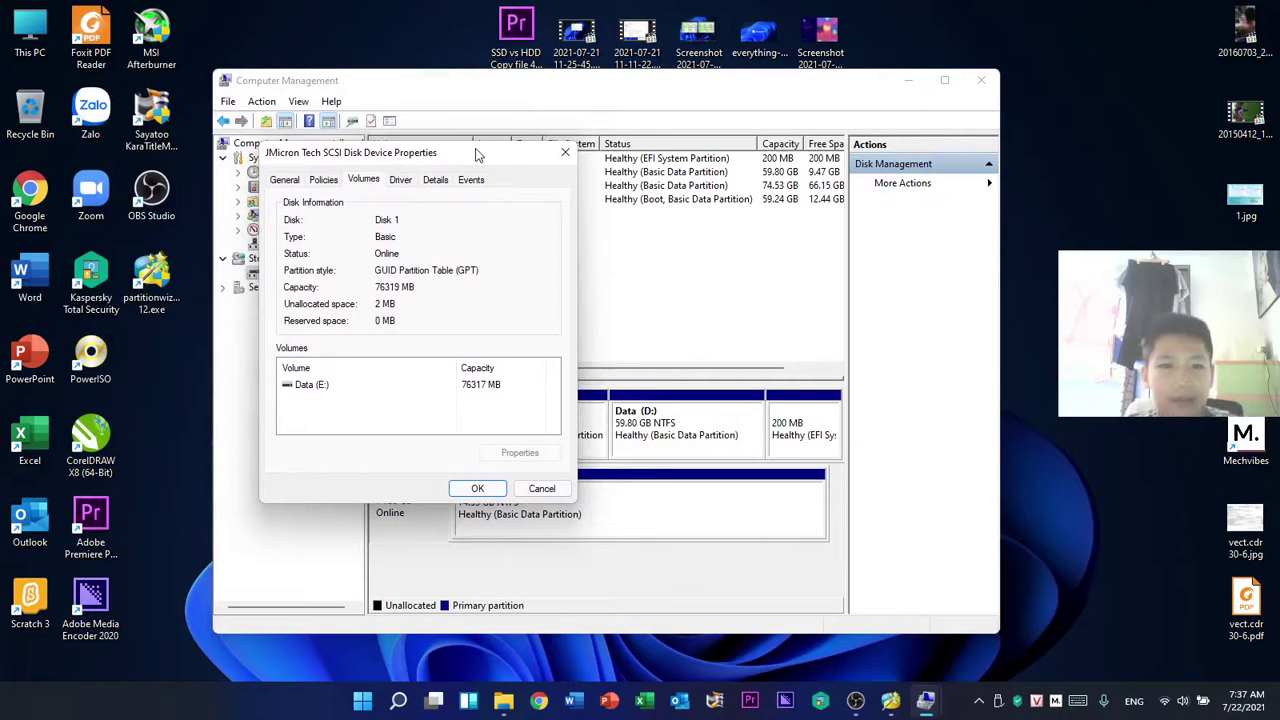
{"action": "left_click_drag", "start_coordinate": [477, 155], "coordinate": [482, 174]}
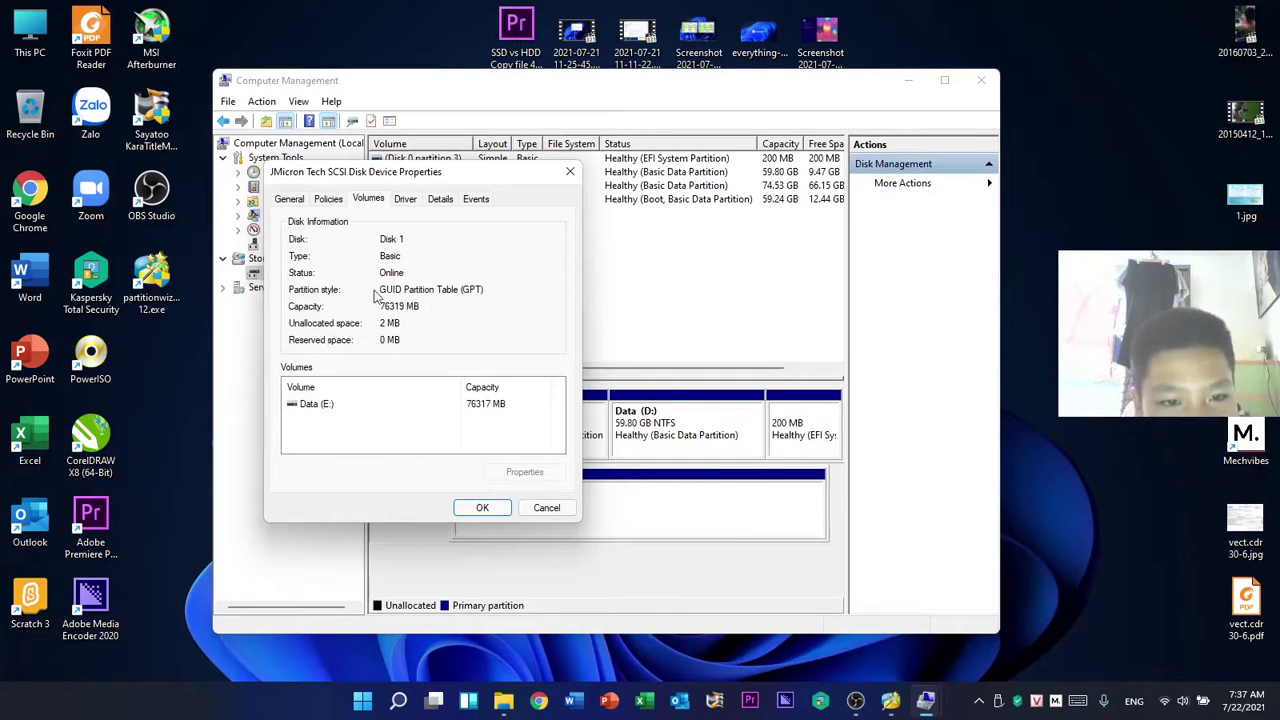
{"action": "left_click", "coordinate": [405, 200]}
{"action": "left_click", "coordinate": [440, 200]}
{"action": "left_click", "coordinate": [470, 200]}
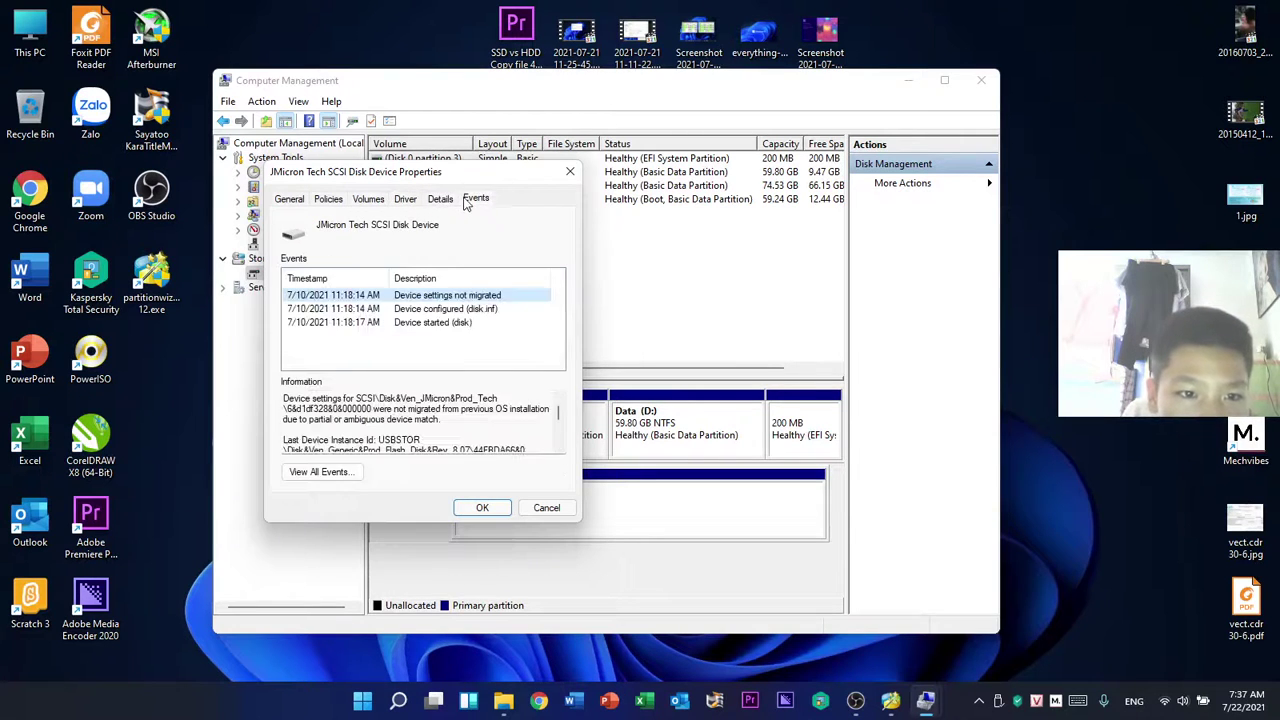
{"action": "left_click", "coordinate": [482, 509]}
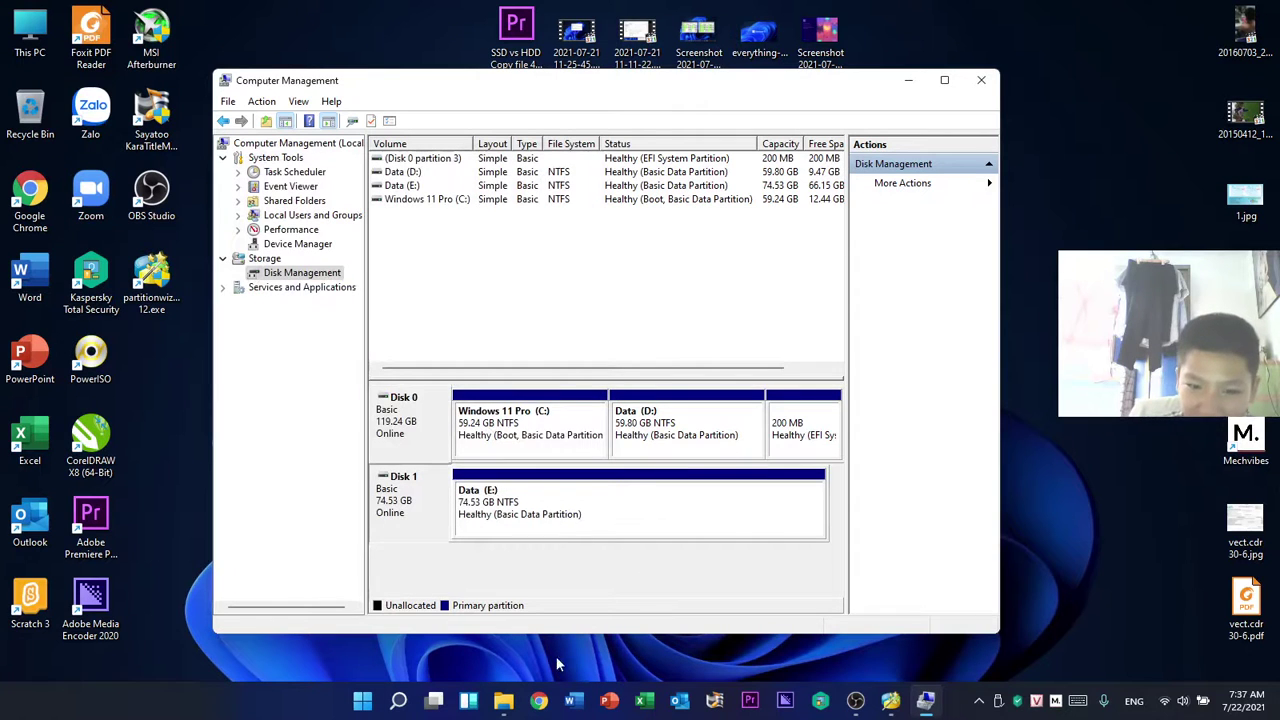
- Switch to File Explorer, open the Data (E:) drive, and look through its files and folders
{"action": "left_click", "coordinate": [503, 700]}
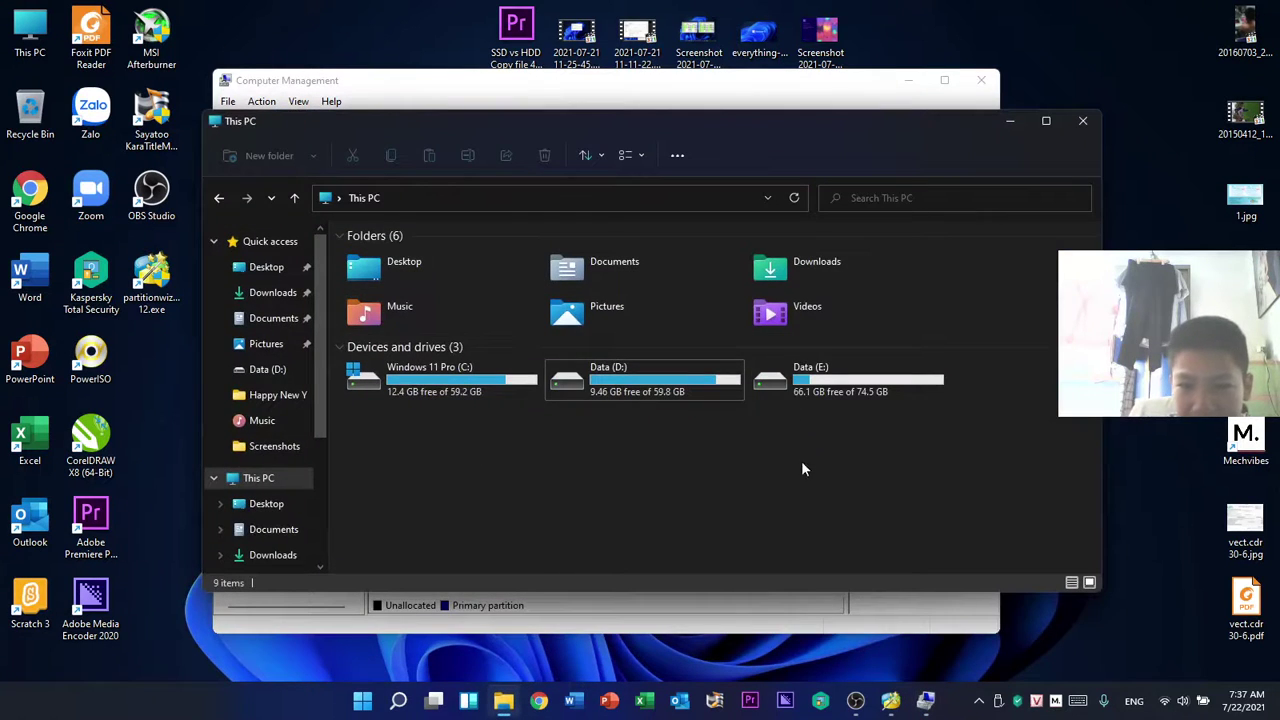
{"action": "double_click", "coordinate": [845, 395]}
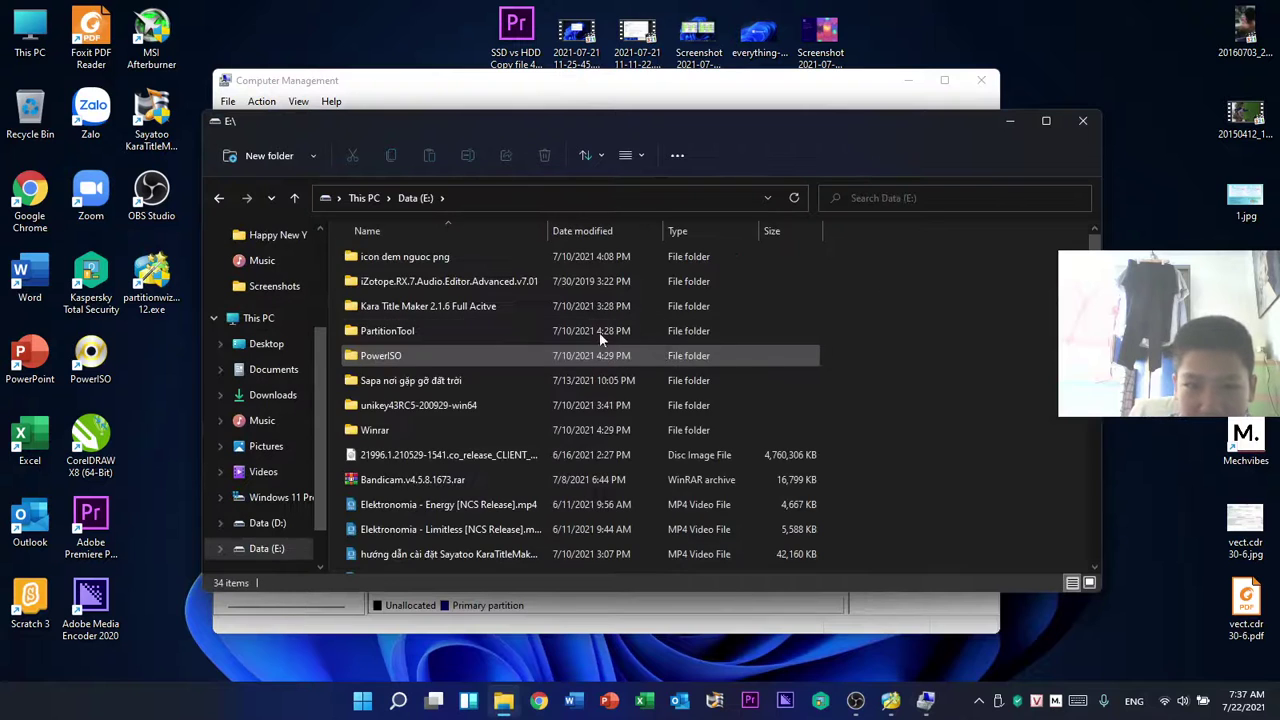
{"action": "scroll", "coordinate": [620, 380], "scroll_direction": "down", "scroll_amount": 1}
{"action": "scroll", "coordinate": [666, 424], "scroll_direction": "down", "scroll_amount": 3}
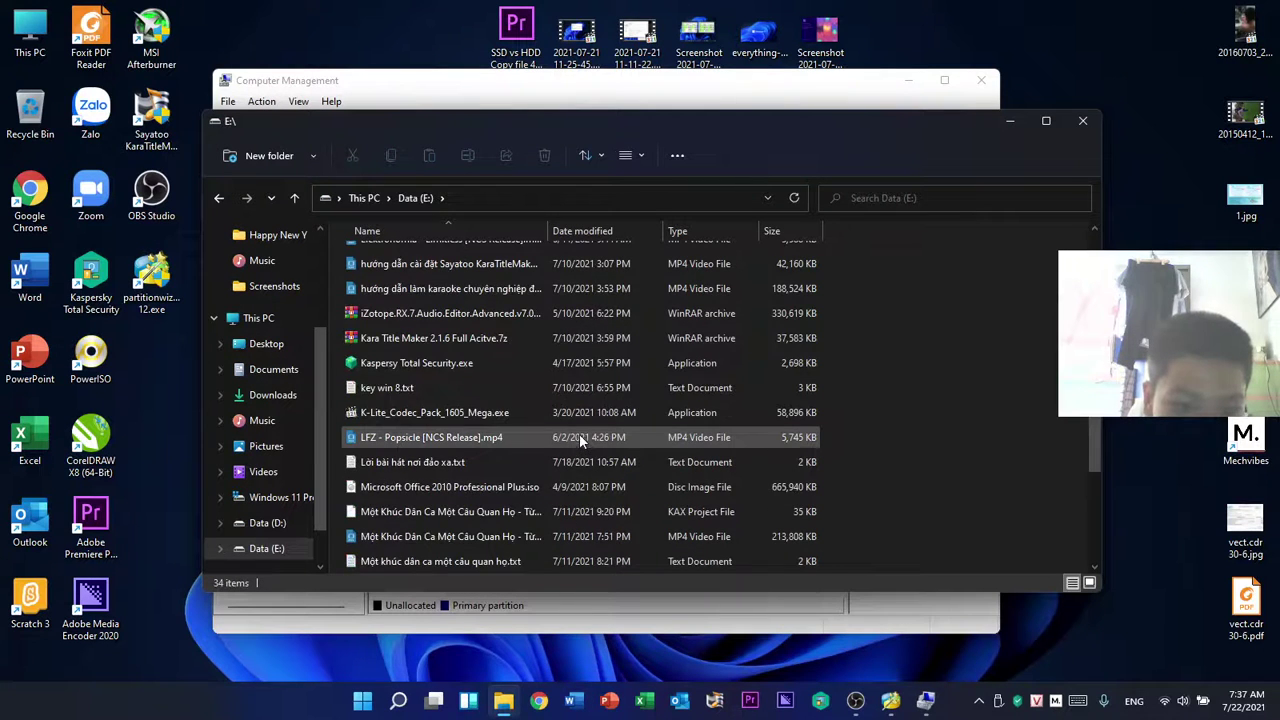
{"action": "scroll", "coordinate": [570, 430], "scroll_direction": "down", "scroll_amount": 3}
{"action": "scroll", "coordinate": [428, 400], "scroll_direction": "up", "scroll_amount": 1}
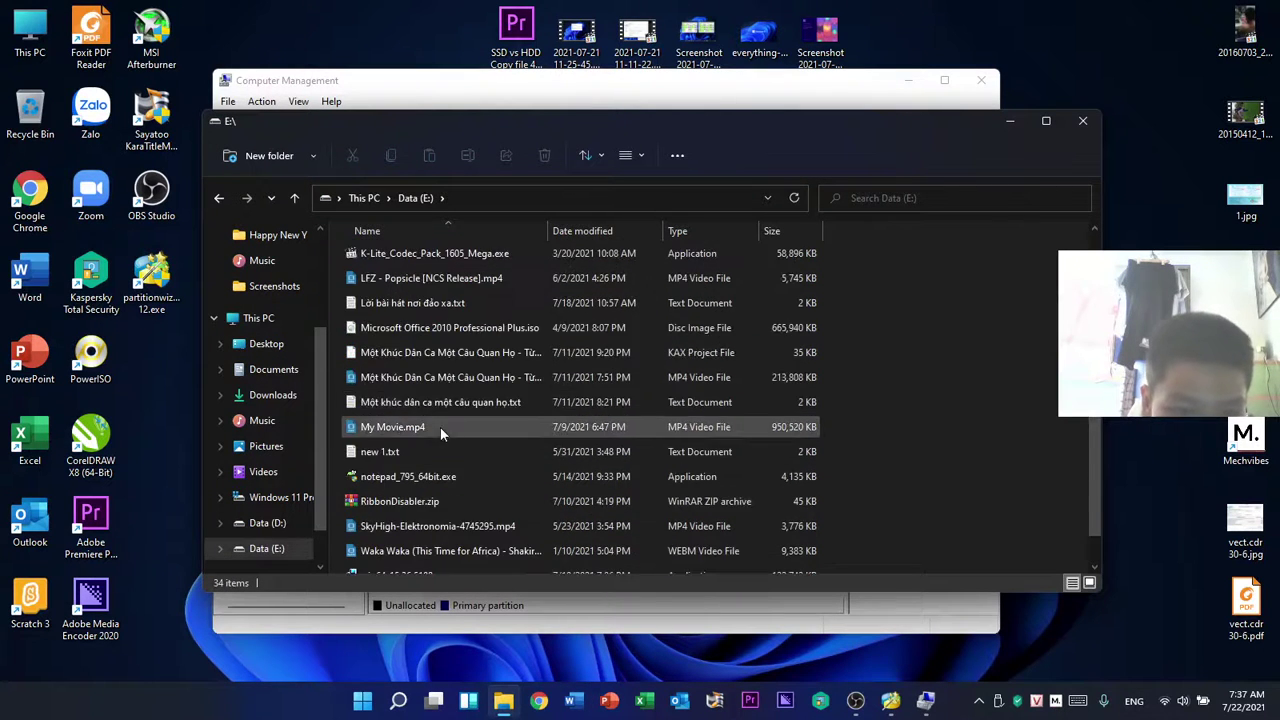
{"action": "scroll", "coordinate": [440, 430], "scroll_direction": "down", "scroll_amount": 1}
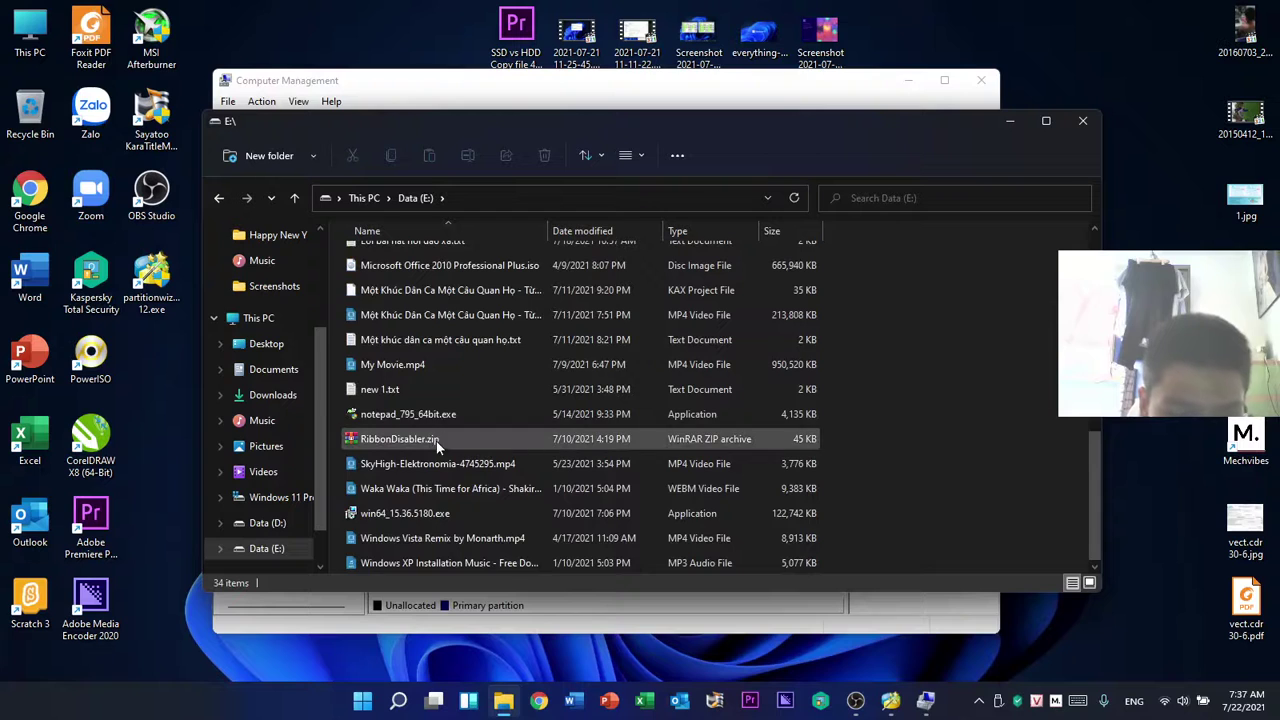
- Play SkyHigh-Elektronomia-4745295.mp4 from the E: drive, skip to about 1:37 and about 2:59, and close the player
{"action": "double_click", "coordinate": [526, 467]}
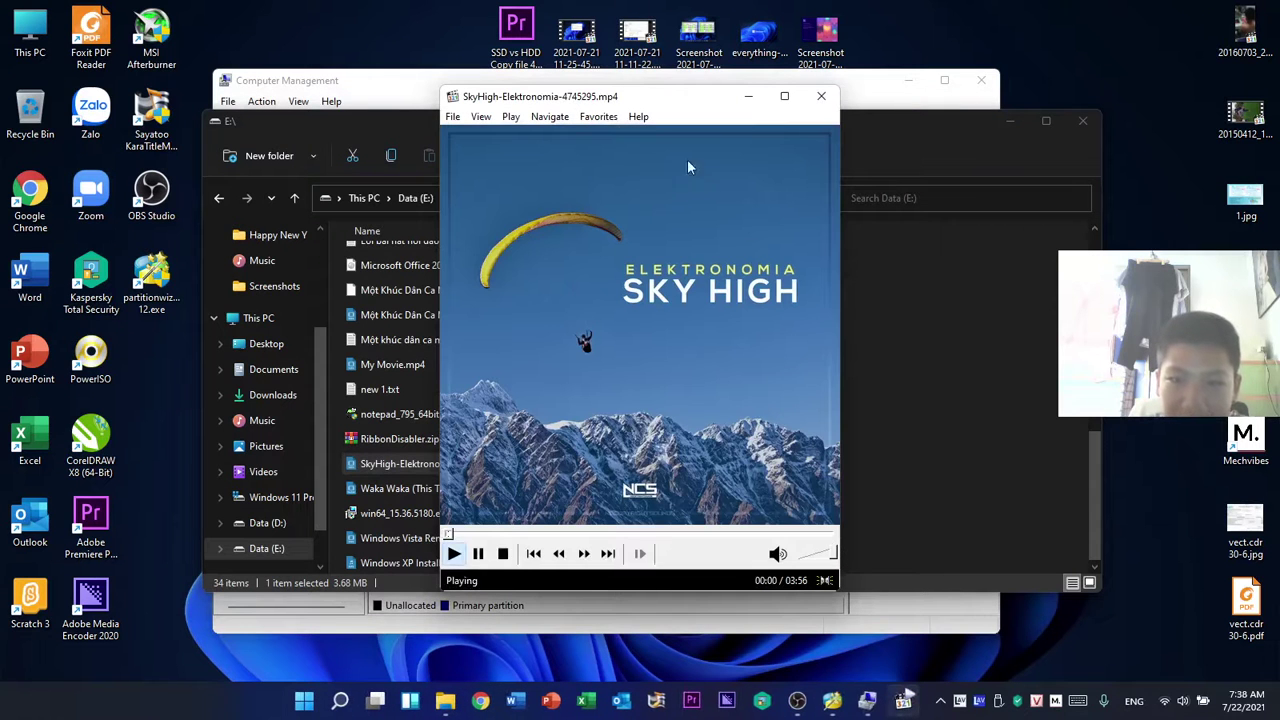
{"action": "left_click_drag", "start_coordinate": [660, 116], "coordinate": [916, 102]}
{"action": "key", "text": "space"}
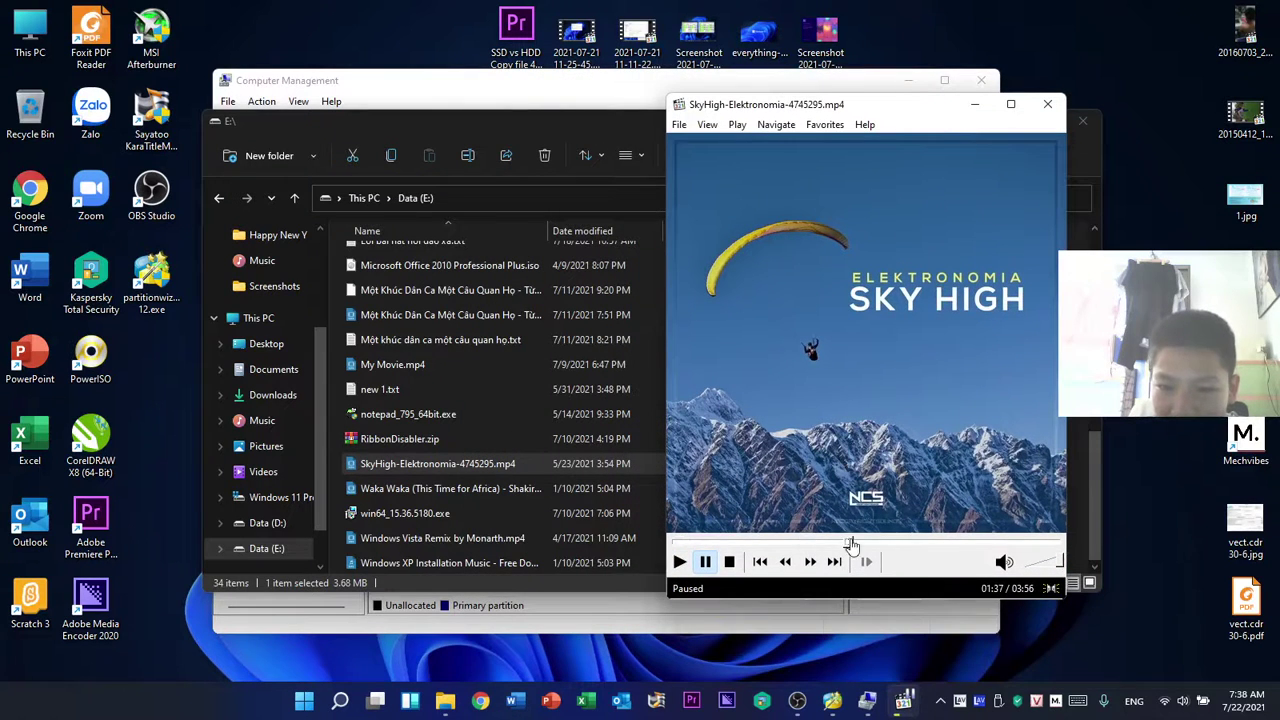
{"action": "left_click", "coordinate": [850, 543]}
{"action": "left_click", "coordinate": [895, 425]}
{"action": "left_click_drag", "start_coordinate": [850, 540], "coordinate": [964, 520]}
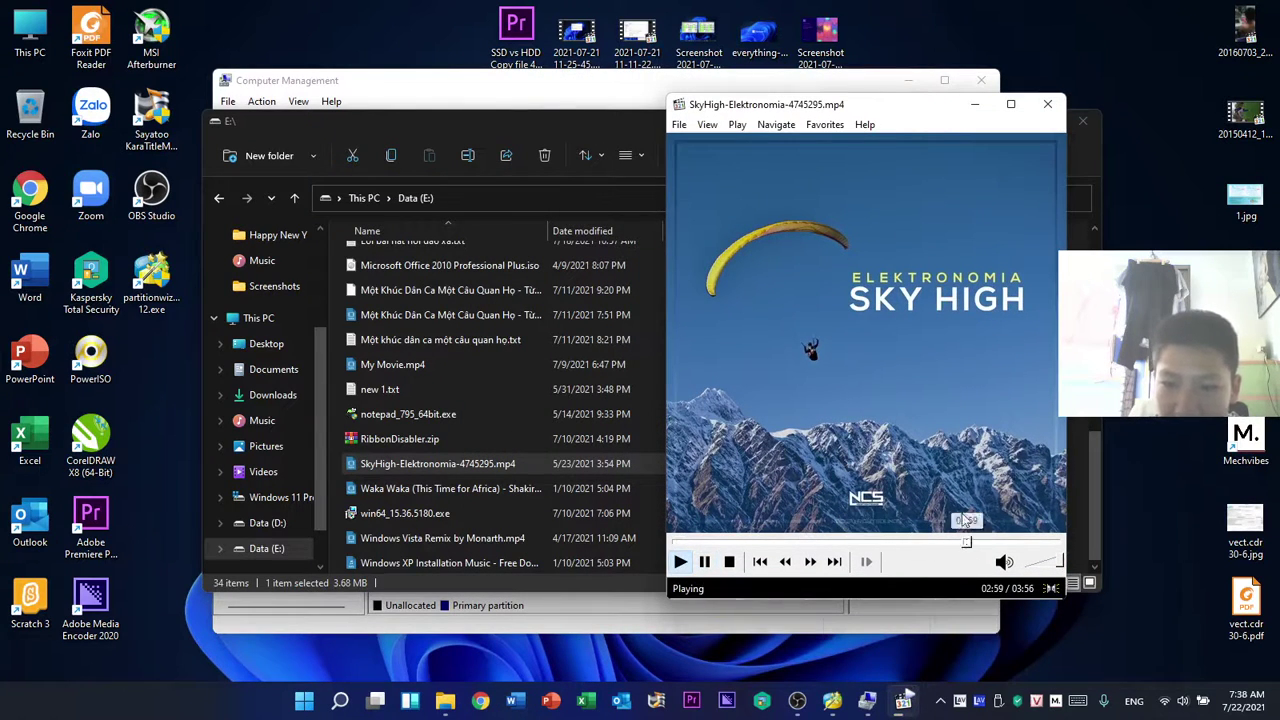
{"action": "left_click", "coordinate": [1047, 104]}
- Play LFZ - Popsicle [NCS Release].mp4 from the E: drive and close the player
{"action": "scroll", "coordinate": [494, 433], "scroll_direction": "up", "scroll_amount": 3}
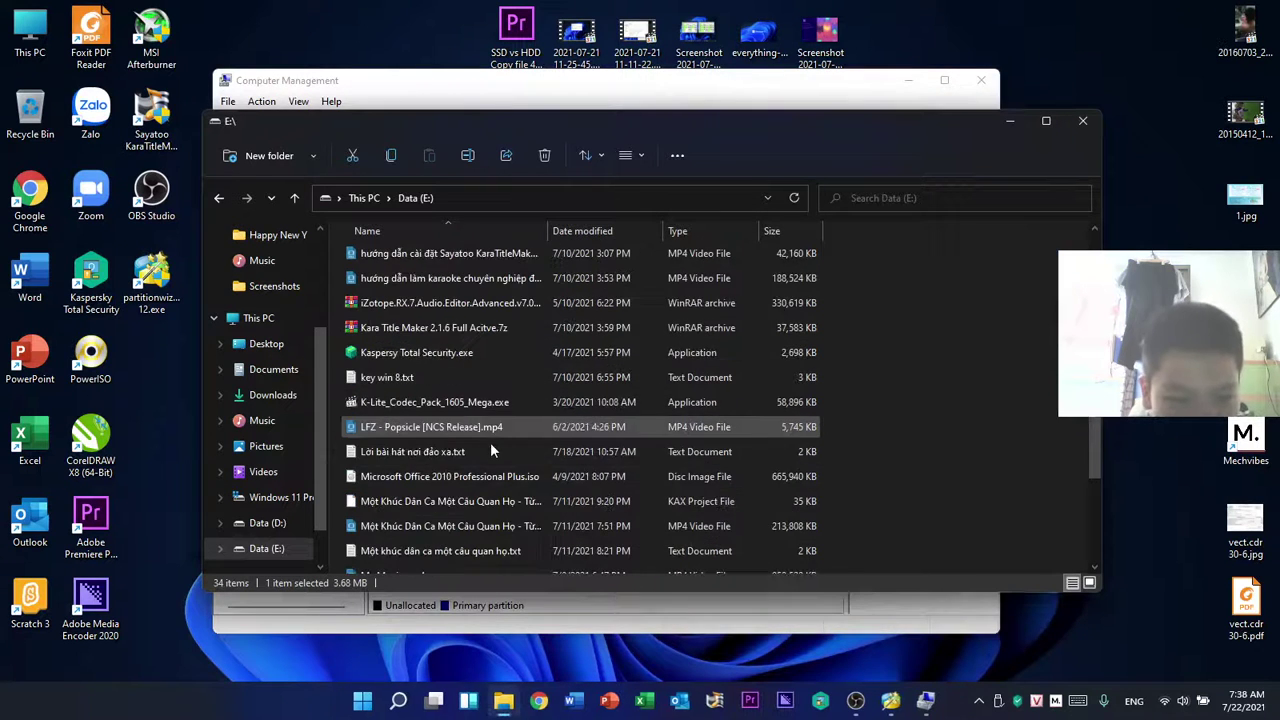
{"action": "scroll", "coordinate": [464, 508], "scroll_direction": "down", "scroll_amount": 1}
{"action": "scroll", "coordinate": [469, 417], "scroll_direction": "up", "scroll_amount": 1}
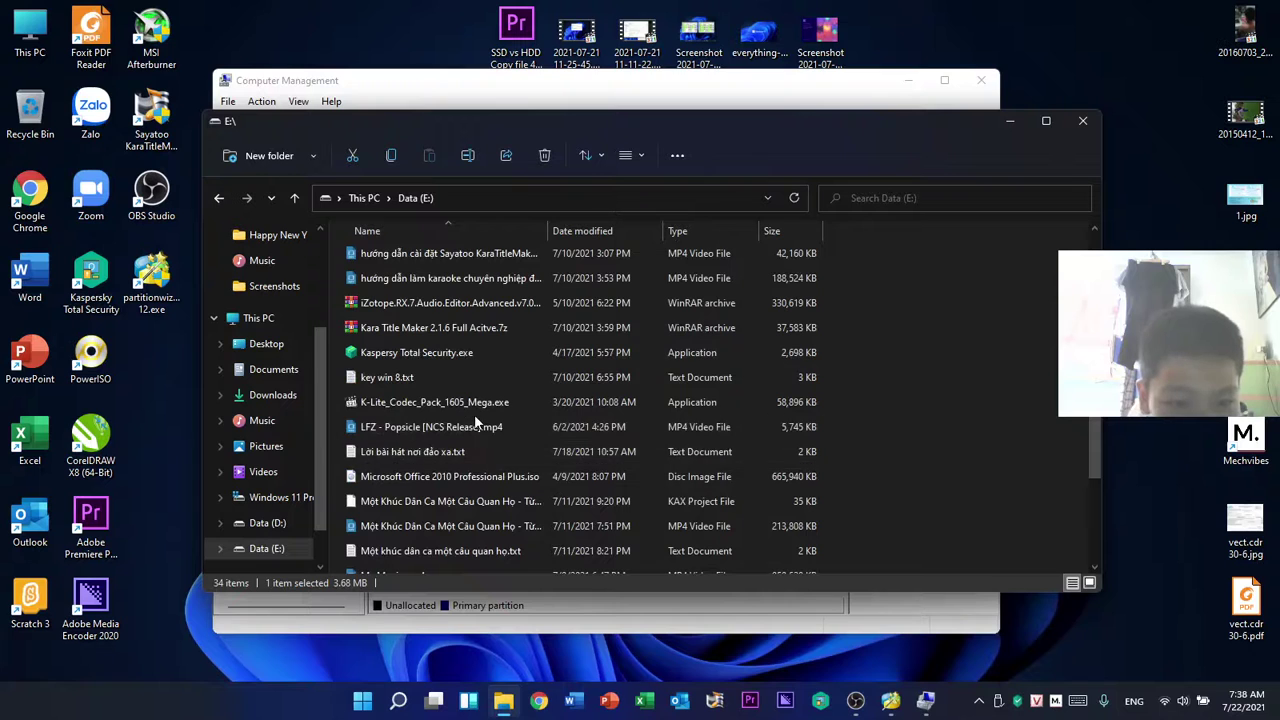
{"action": "left_click", "coordinate": [492, 429]}
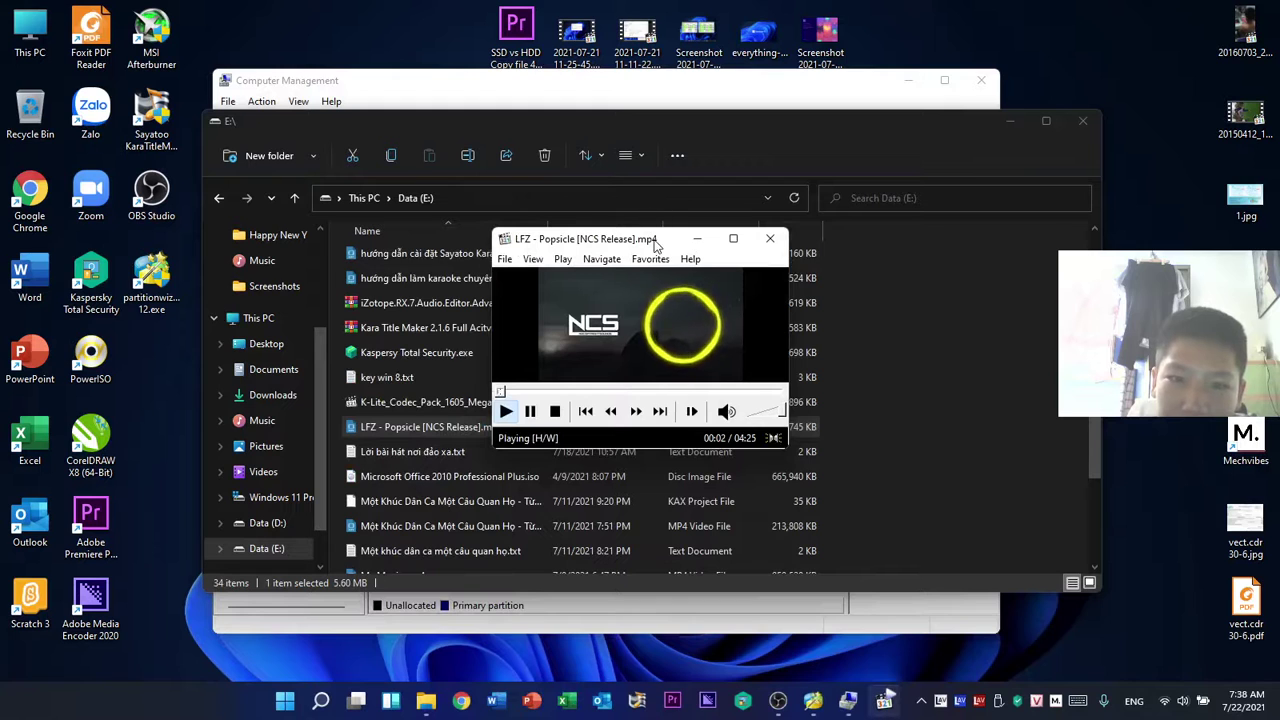
{"action": "left_click_drag", "start_coordinate": [655, 245], "coordinate": [949, 188]}
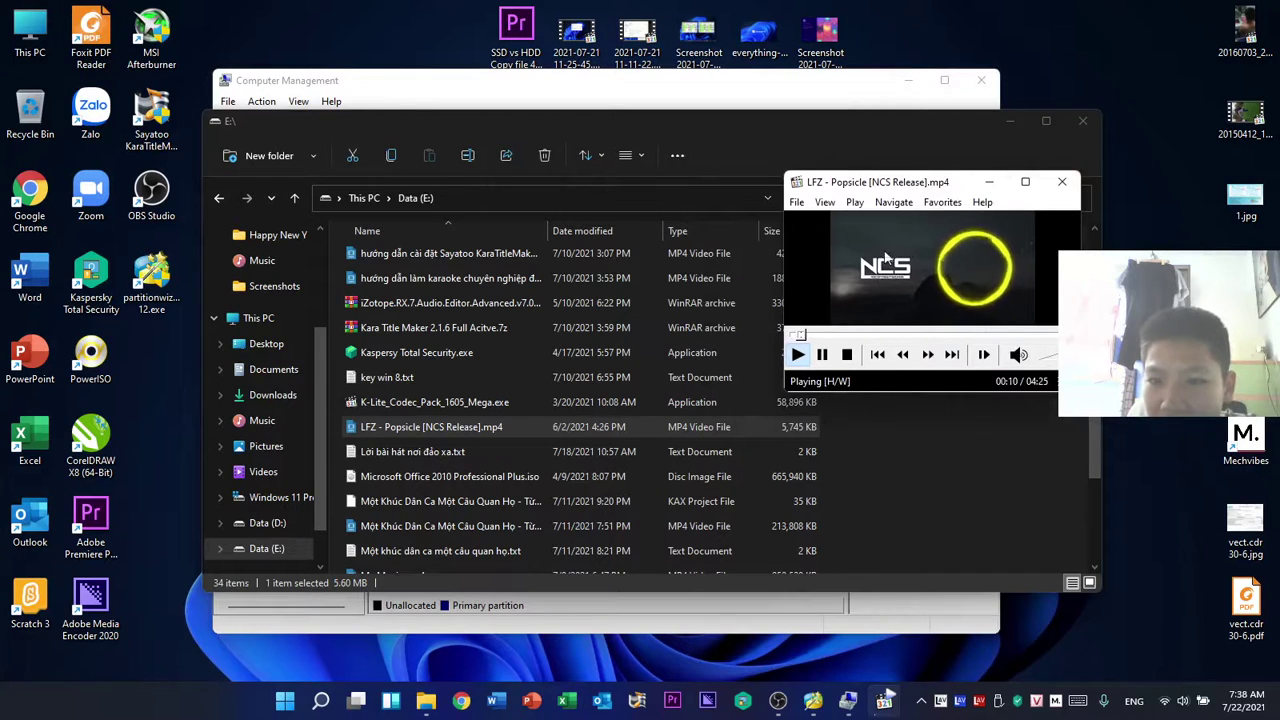
{"action": "left_click", "coordinate": [1062, 181]}
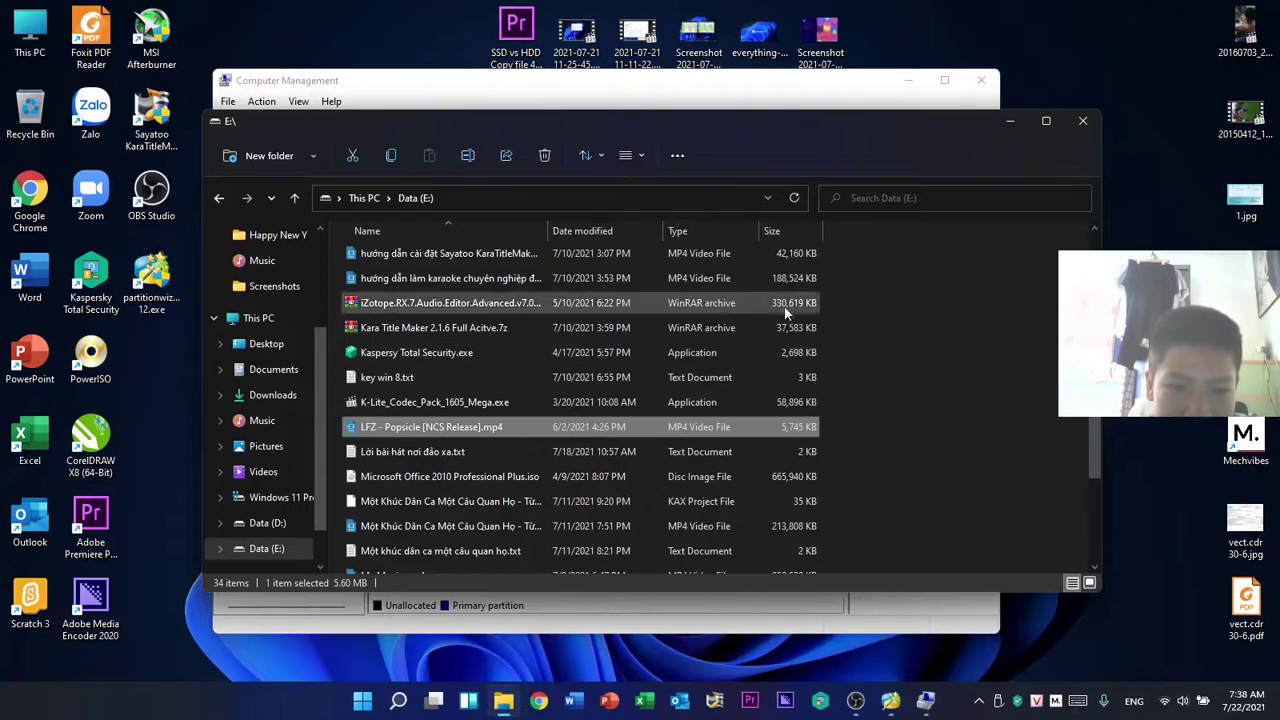
- Play Elektronomia - Energy [NCS Release].mp4 from the E: drive and close the player
{"action": "scroll", "coordinate": [785, 313], "scroll_direction": "up", "scroll_amount": 3}
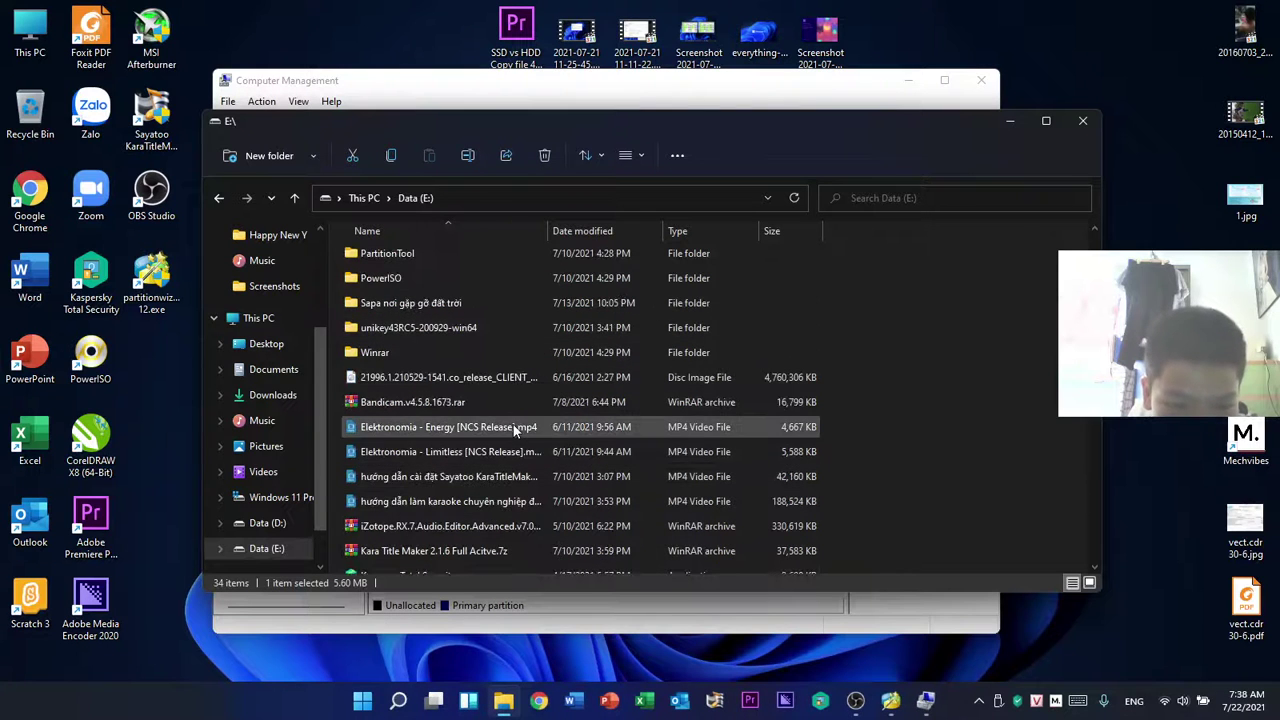
{"action": "double_click", "coordinate": [513, 424]}
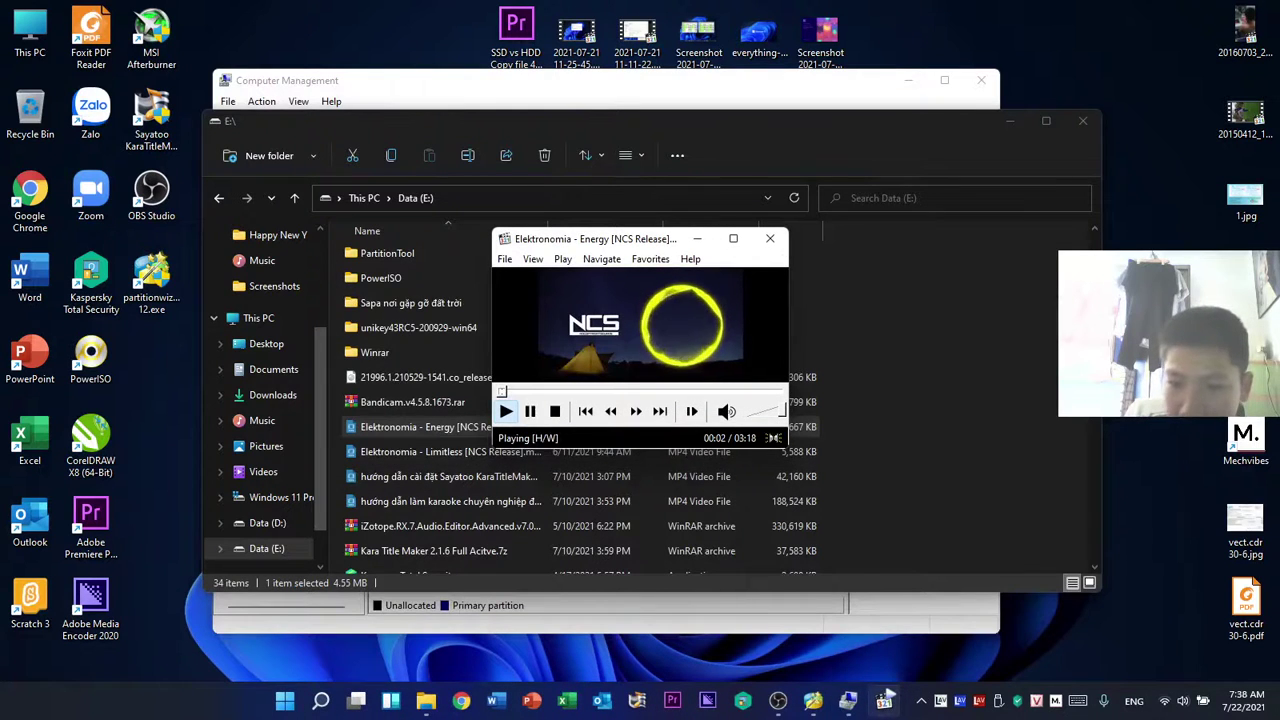
{"action": "left_click", "coordinate": [729, 337]}
{"action": "left_click", "coordinate": [645, 330]}
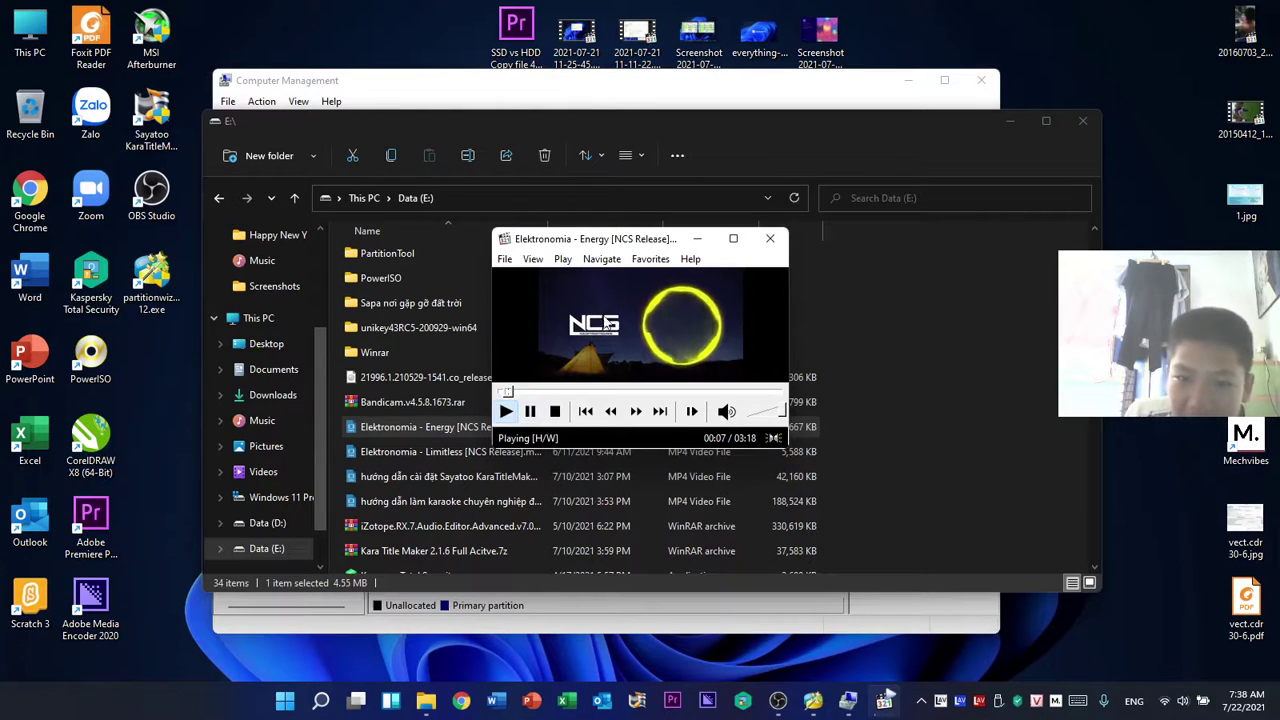
{"action": "left_click", "coordinate": [770, 238]}
- Play the Elektronomia - Limitless video from the E: drive and skip ahead to about 2:33
{"action": "scroll", "coordinate": [486, 491], "scroll_direction": "up", "scroll_amount": 1}
{"action": "scroll", "coordinate": [490, 450], "scroll_direction": "down", "scroll_amount": 2}
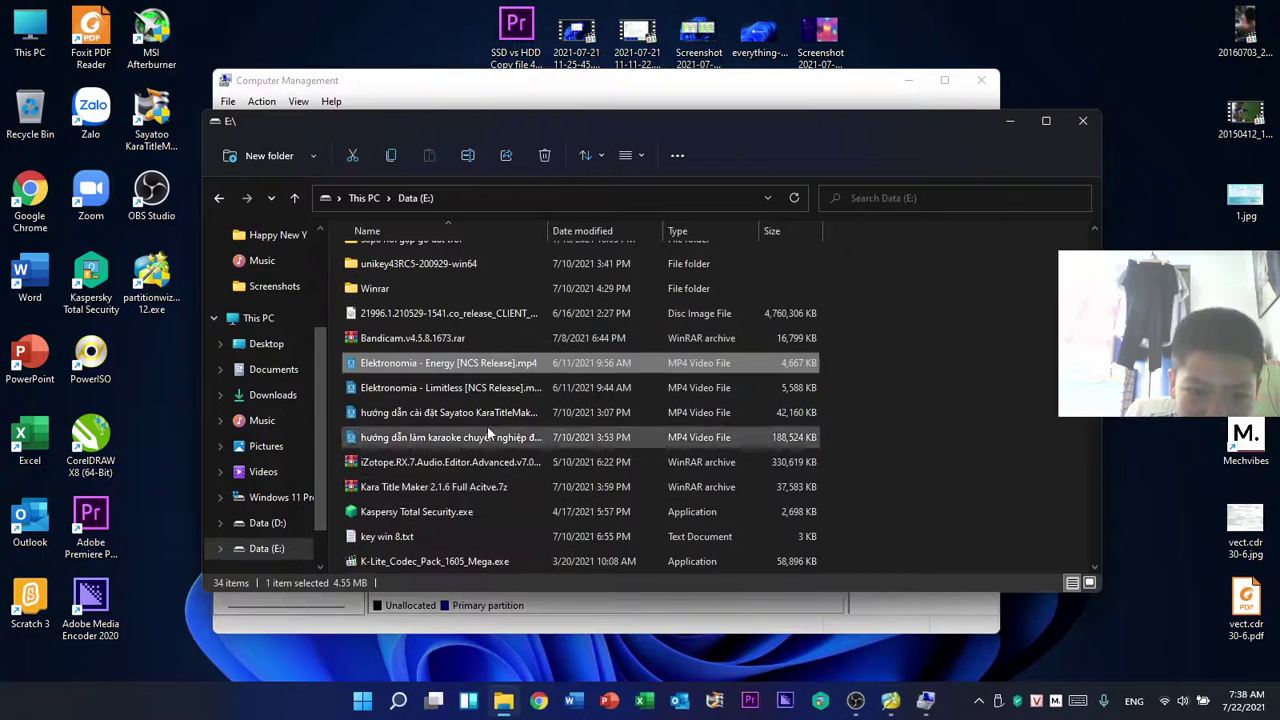
{"action": "left_click", "coordinate": [500, 366], "text": "ctrl"}
{"action": "left_click", "coordinate": [508, 391]}
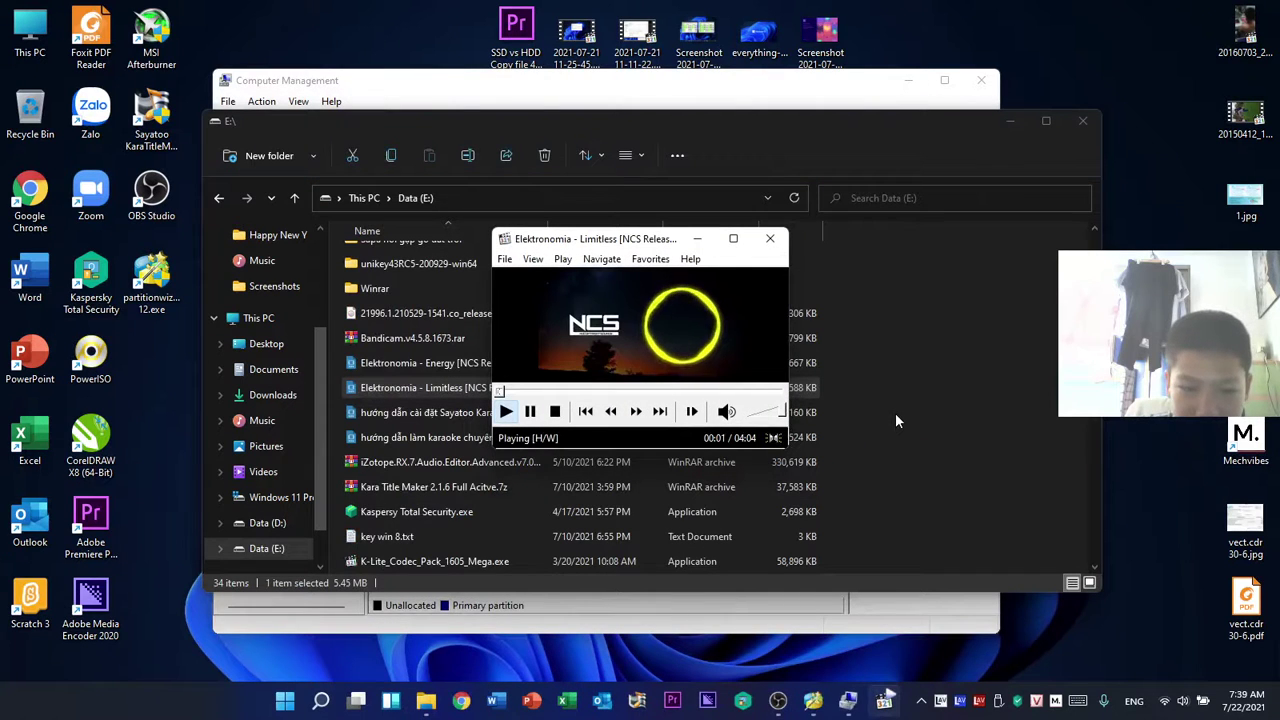
{"action": "left_click", "coordinate": [679, 393]}
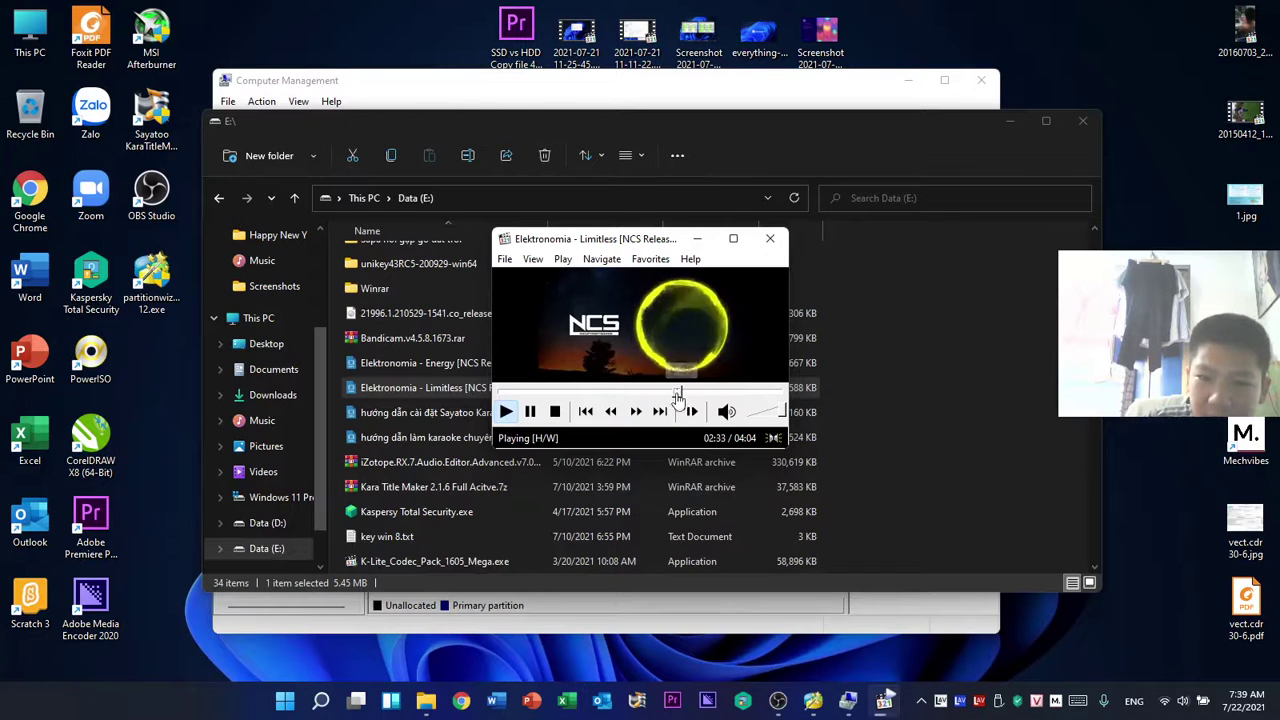
- Move the Limitless video back to about 0:10, test playing and pausing it, and pause it at about 0:59
{"action": "left_click_drag", "start_coordinate": [679, 393], "coordinate": [512, 395]}
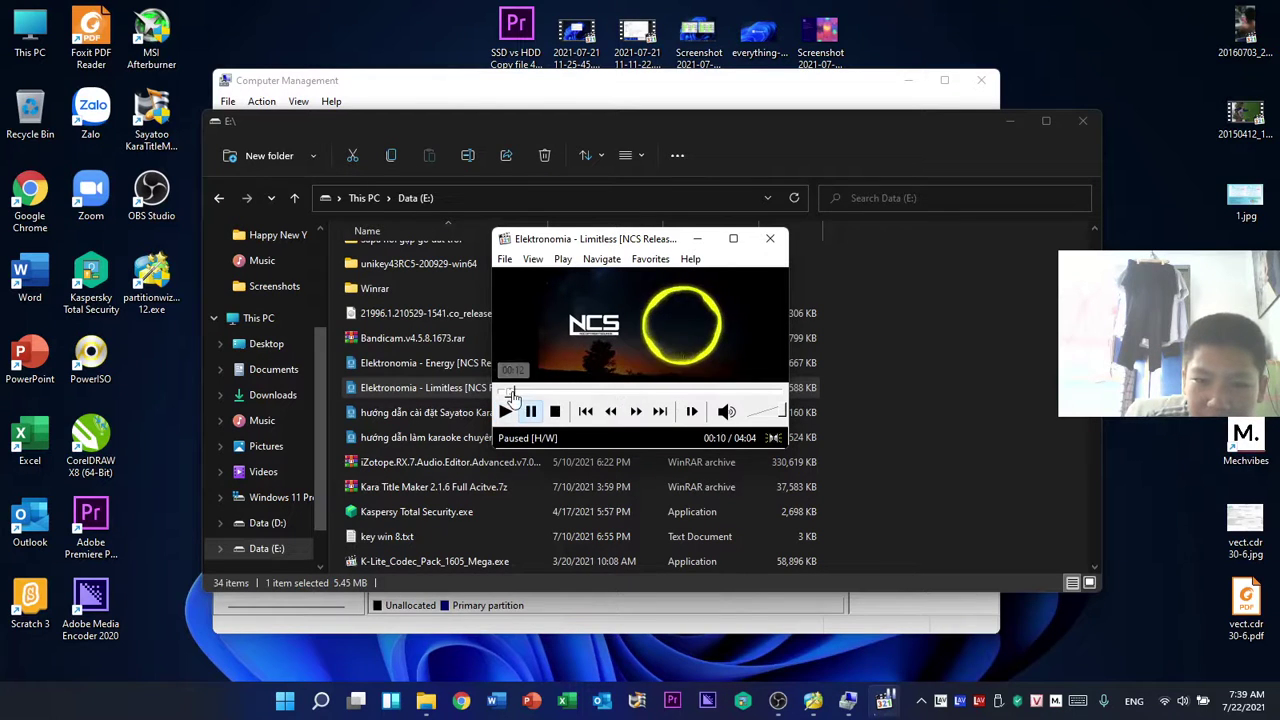
{"action": "left_click", "coordinate": [505, 411]}
{"action": "left_click", "coordinate": [581, 336]}
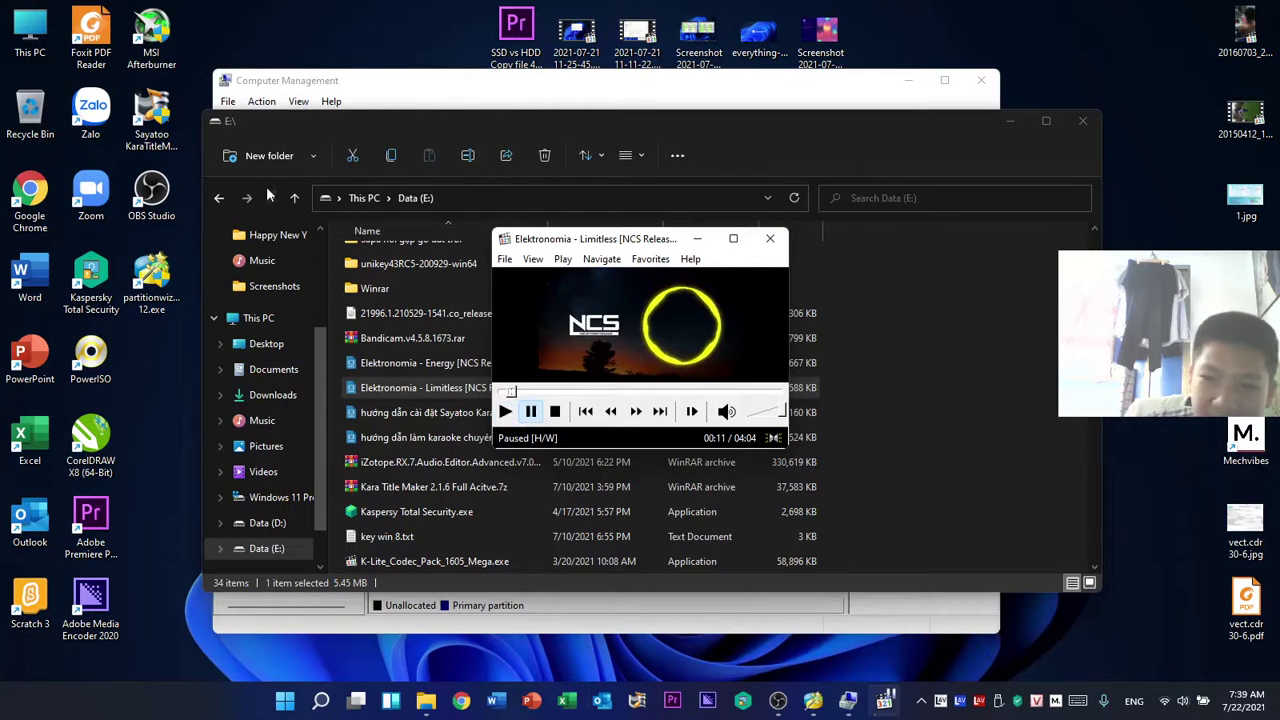
{"action": "left_click", "coordinate": [640, 335]}
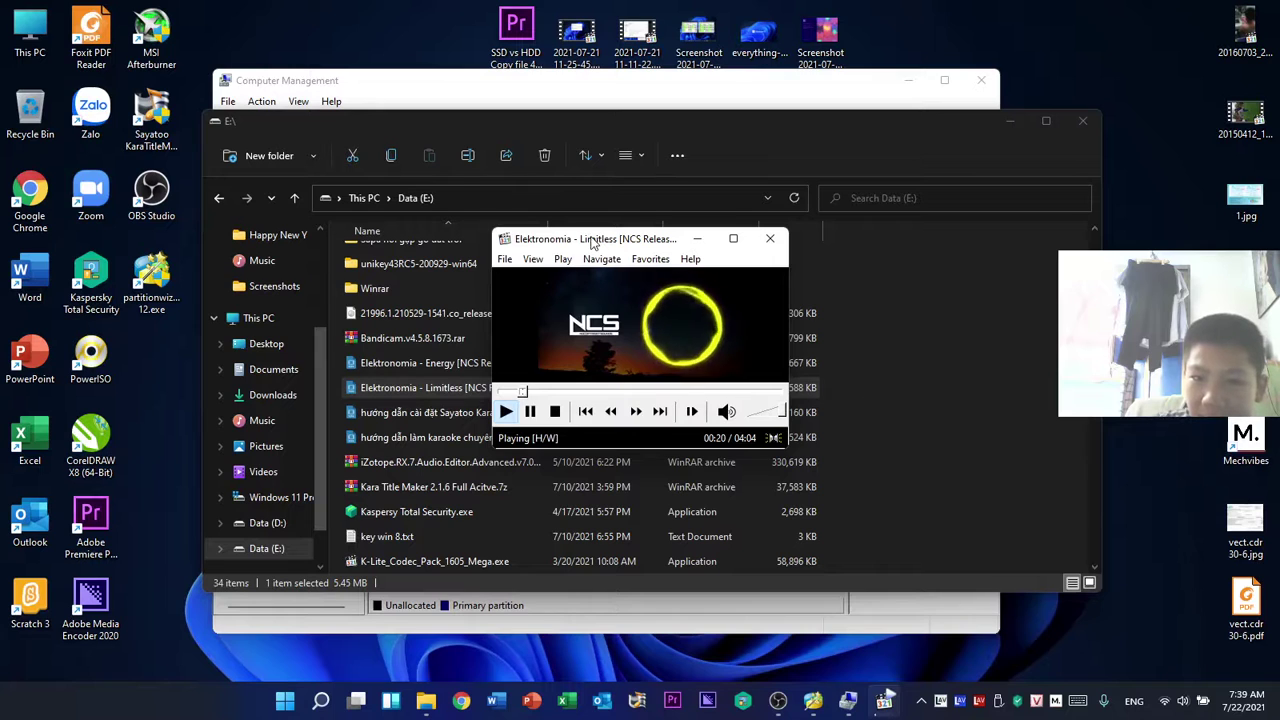
{"action": "left_click", "coordinate": [565, 390]}
{"action": "left_click", "coordinate": [617, 303]}
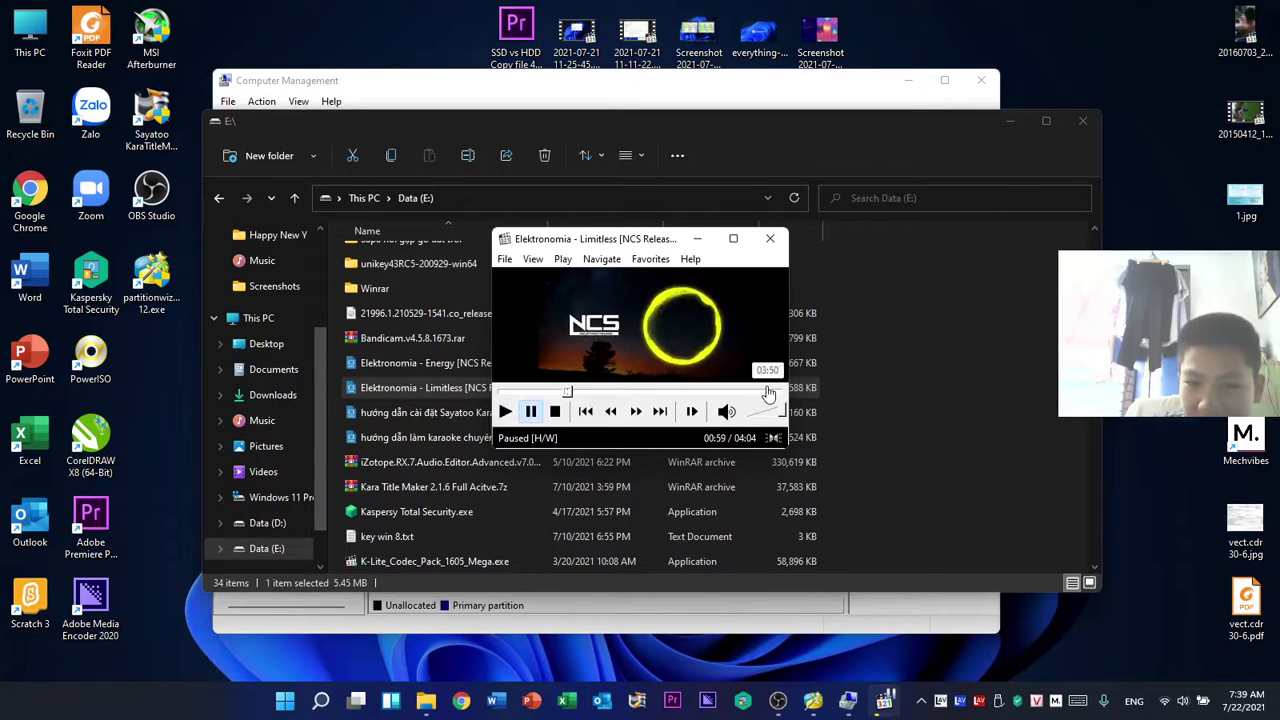
- Resume the Limitless video, test seeking to about 3:35, 3:51 and back to 2:33, and close the player
{"action": "left_click", "coordinate": [748, 391]}
{"action": "left_click", "coordinate": [703, 352]}
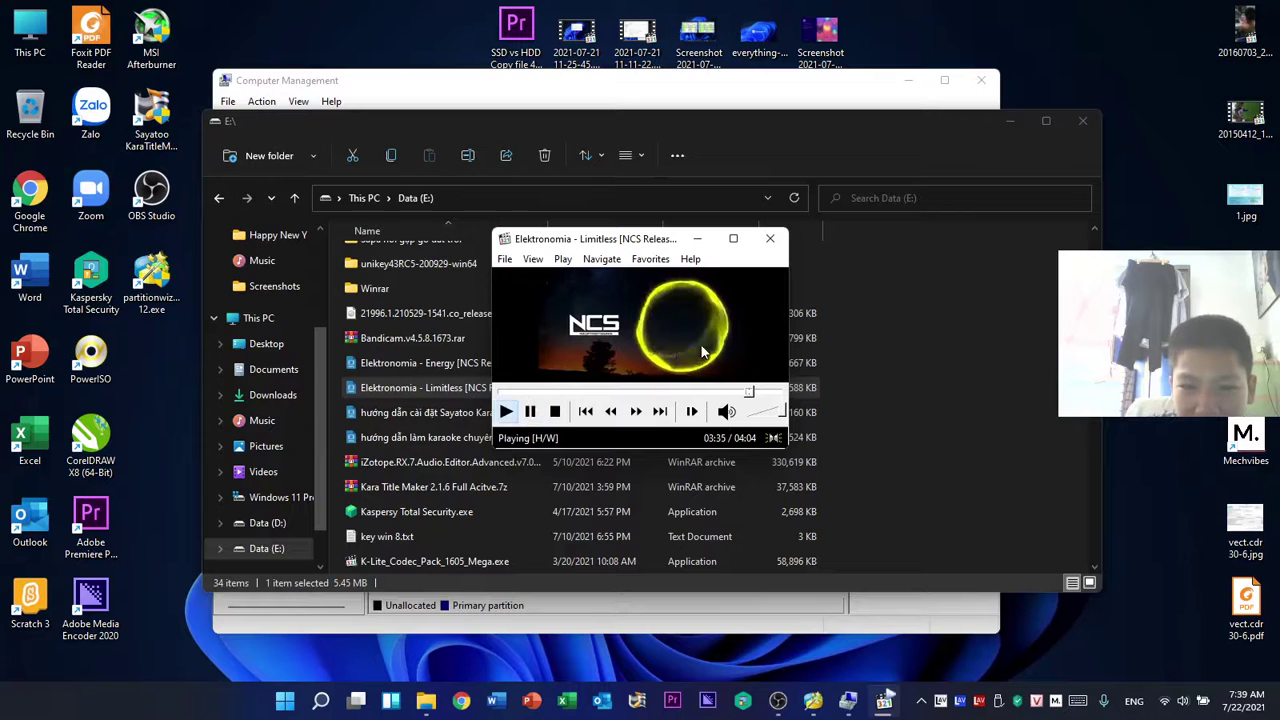
{"action": "left_click", "coordinate": [775, 392]}
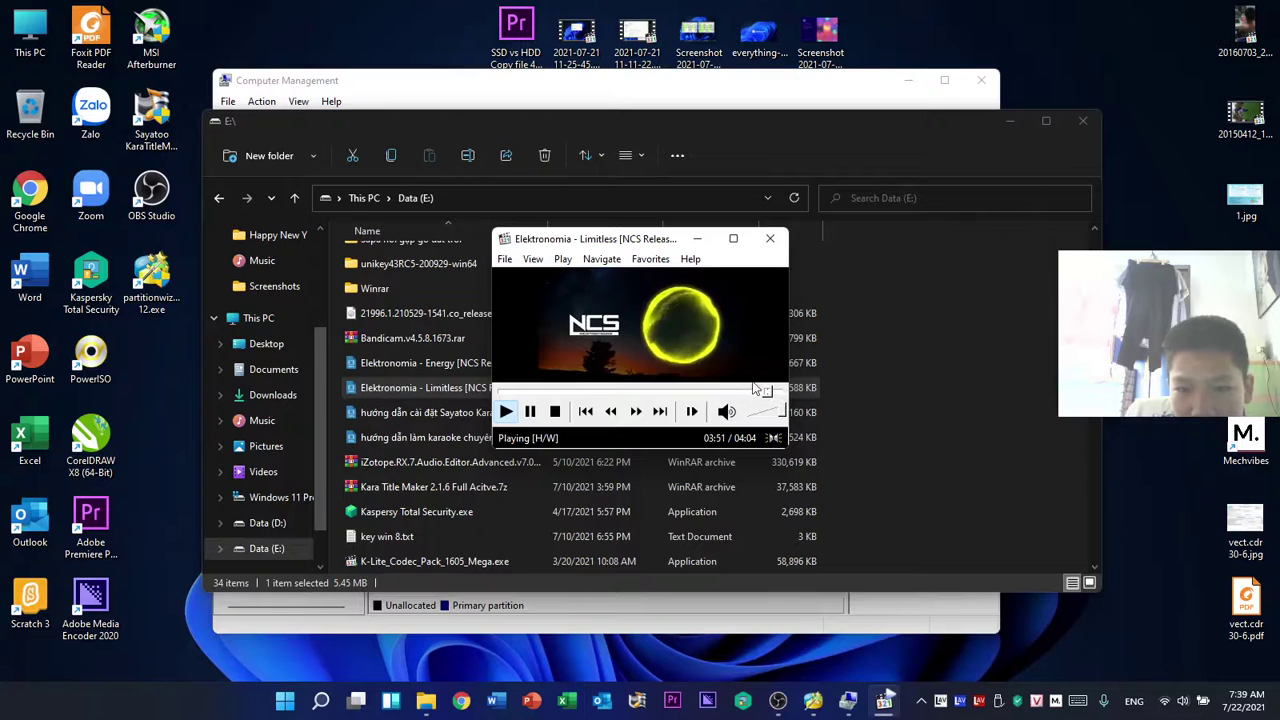
{"action": "left_click", "coordinate": [745, 392]}
{"action": "left_click", "coordinate": [671, 392]}
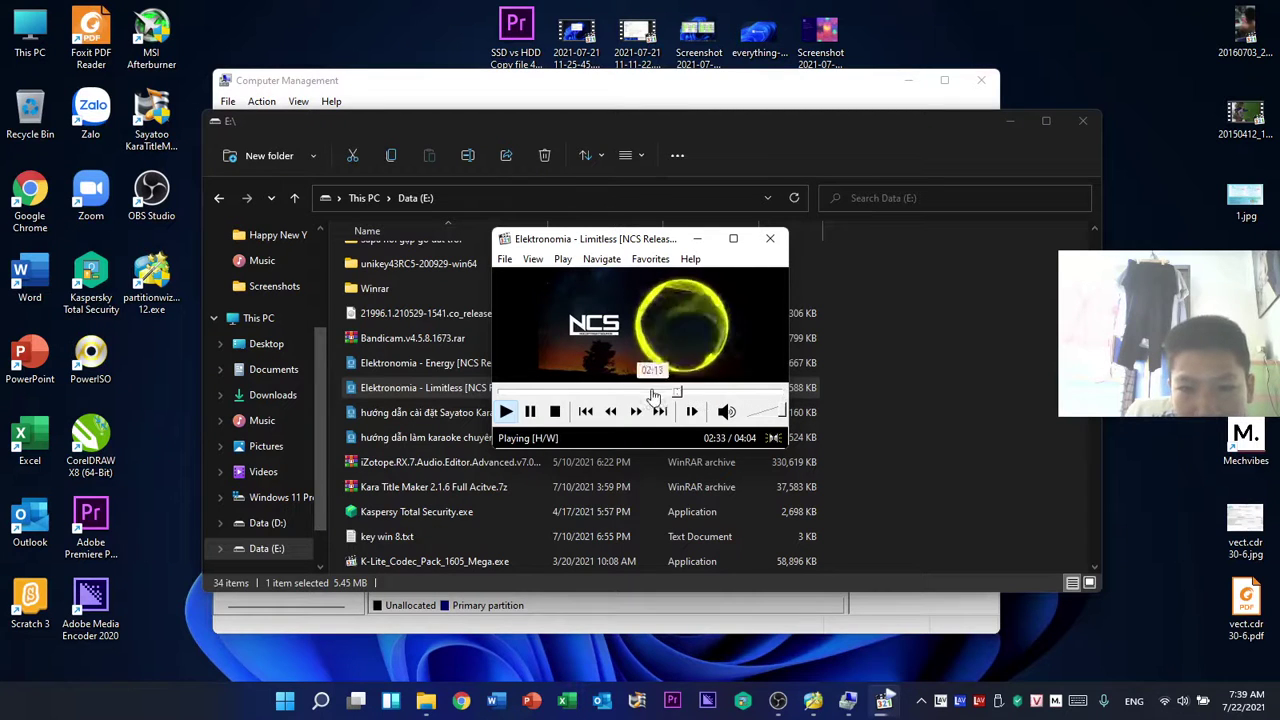
{"action": "left_click", "coordinate": [779, 238]}
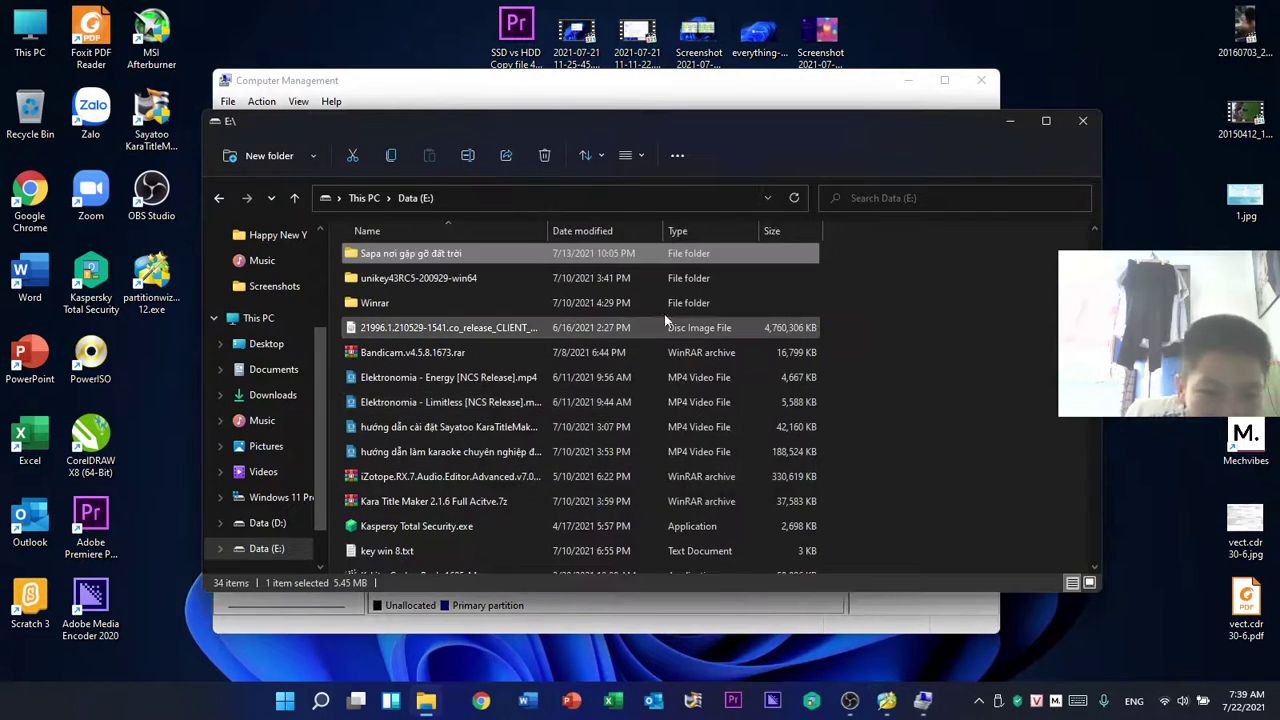
- Browse the Kara Title Maker 2.1.6 Full Acitve folder and its 2.16 643 patch subfolder, and return to the E: drive's root
{"action": "left_click", "coordinate": [620, 377]}
{"action": "scroll", "coordinate": [505, 371], "scroll_direction": "up", "scroll_amount": 2}
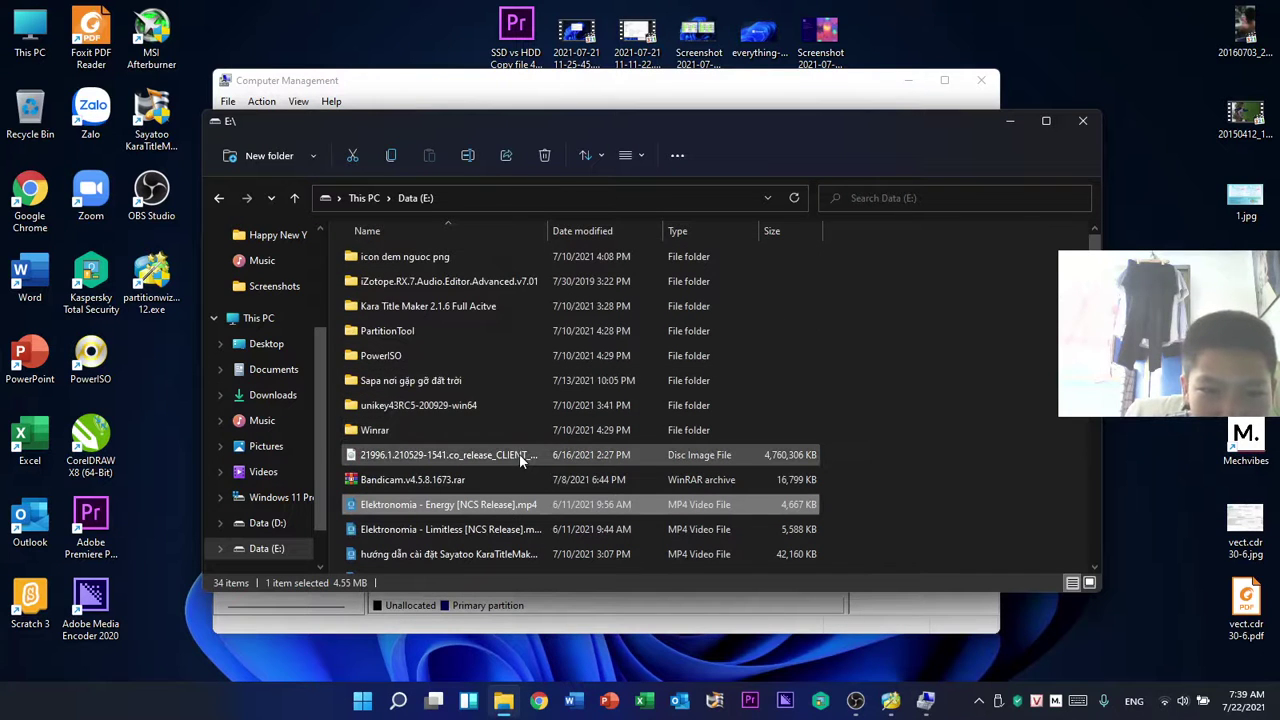
{"action": "double_click", "coordinate": [513, 306]}
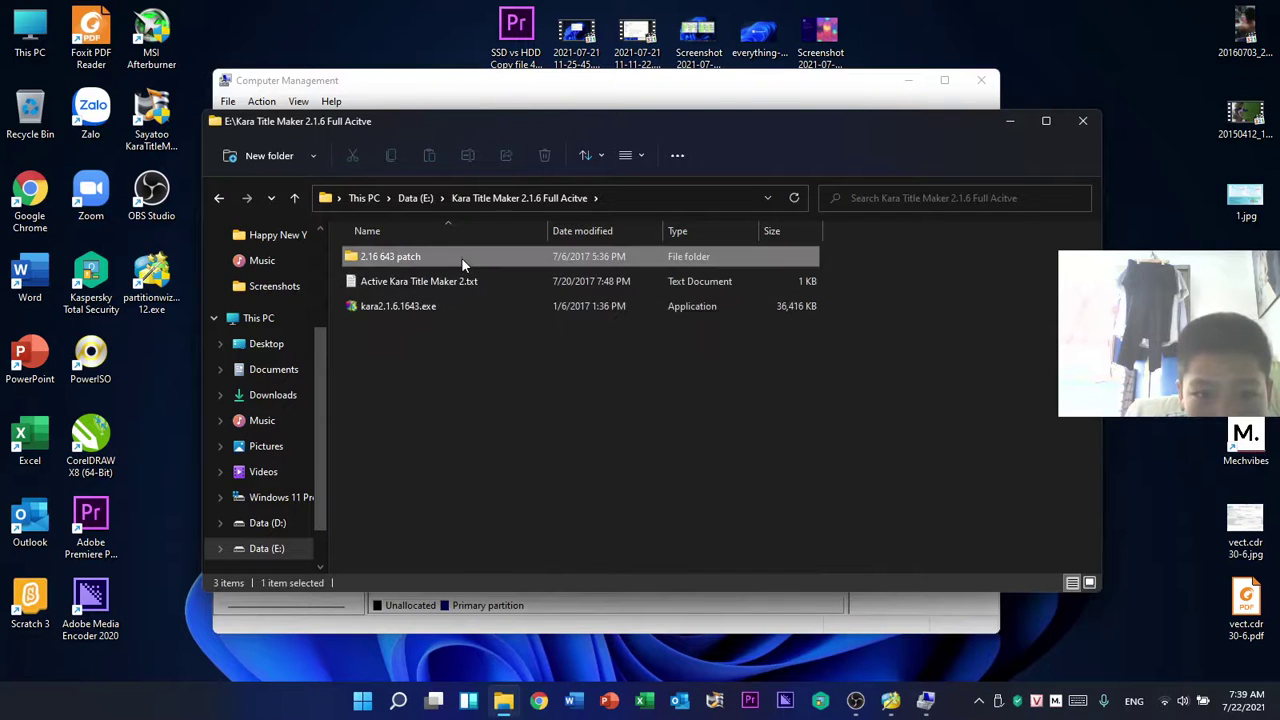
{"action": "double_click", "coordinate": [461, 257]}
{"action": "double_click", "coordinate": [409, 258]}
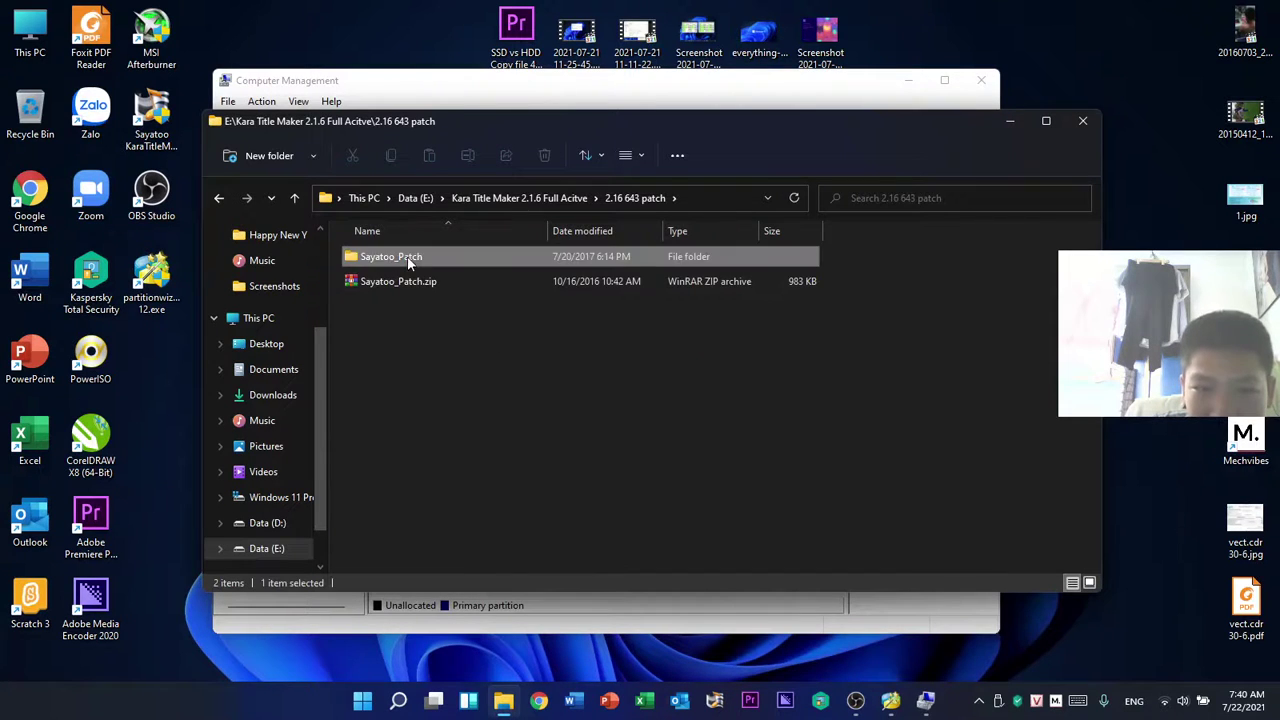
{"action": "left_click", "coordinate": [430, 198]}
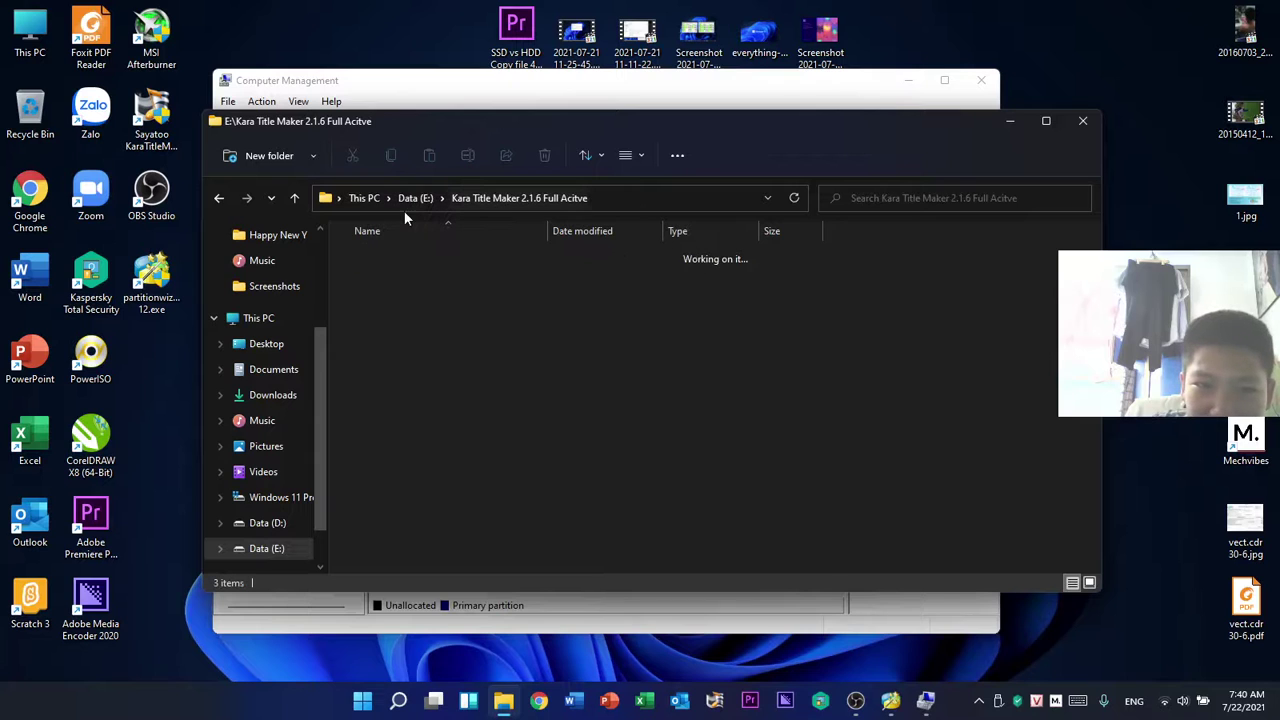
{"action": "left_click", "coordinate": [425, 197]}
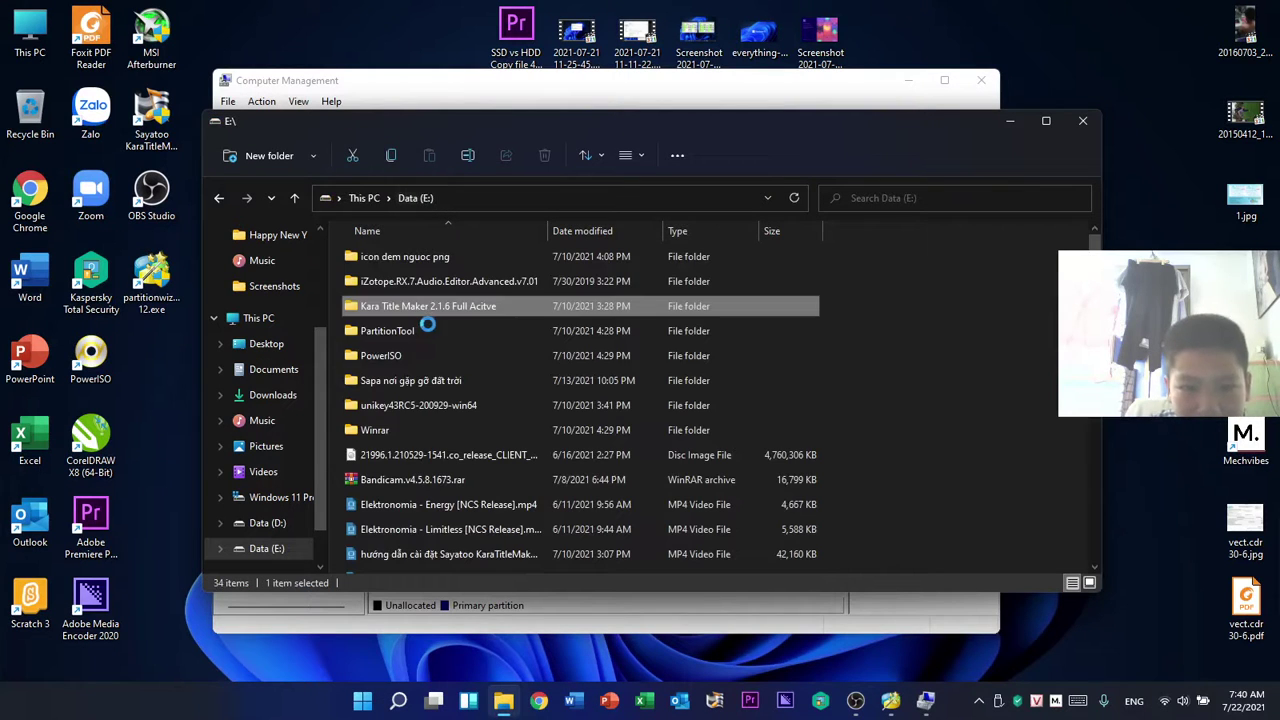
- View Serial Key PowerISO.txt in the E: drive's PowerISO folder, close the file and return to This PC
{"action": "left_click", "coordinate": [431, 357]}
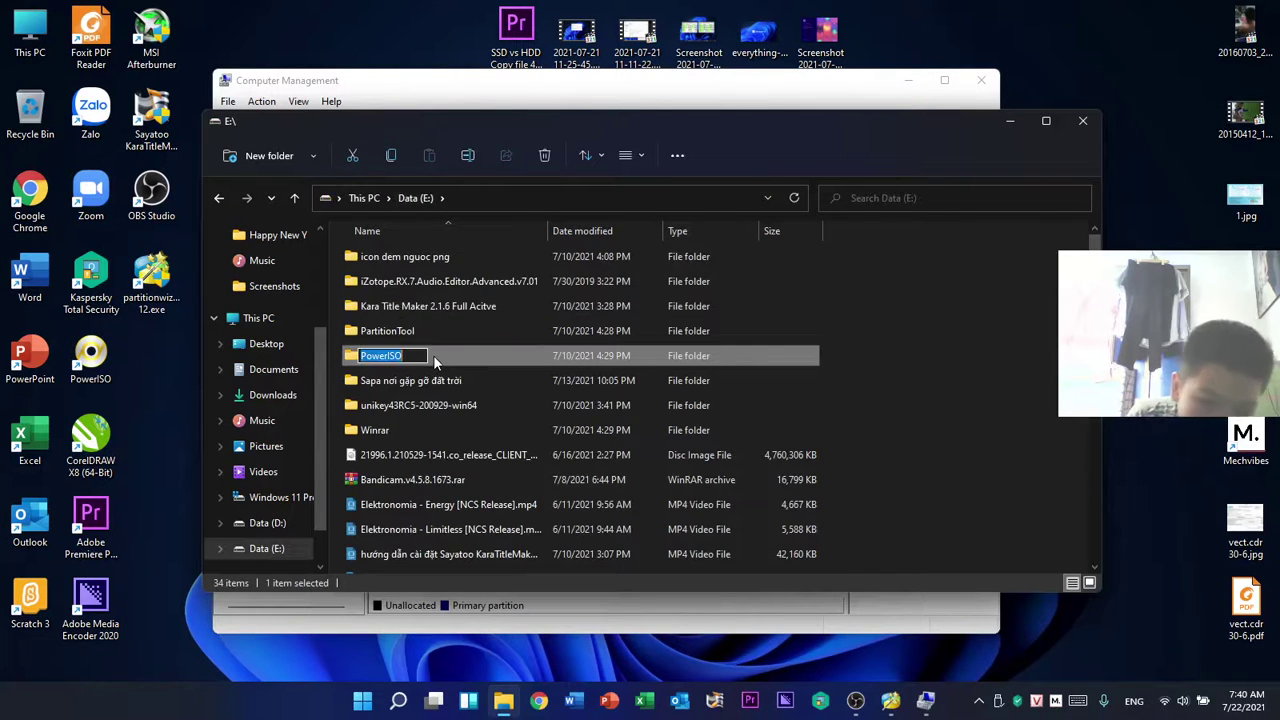
{"action": "double_click", "coordinate": [431, 357]}
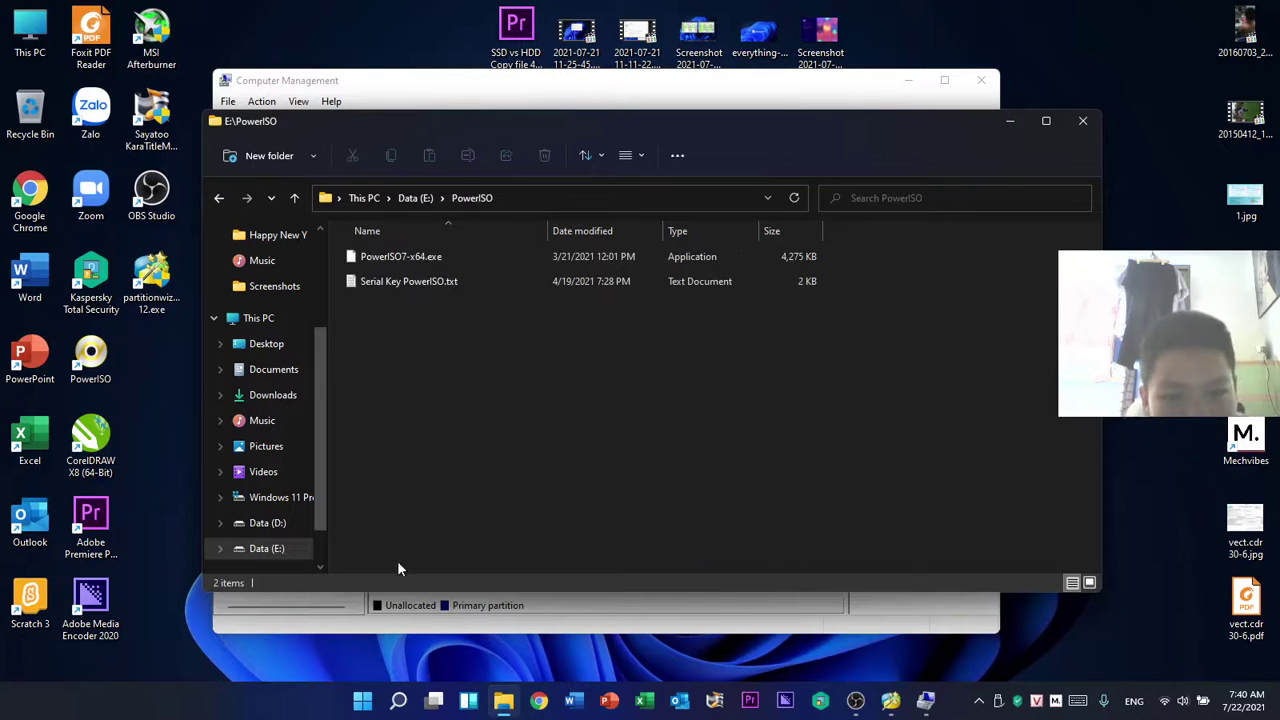
{"action": "left_click", "coordinate": [449, 284]}
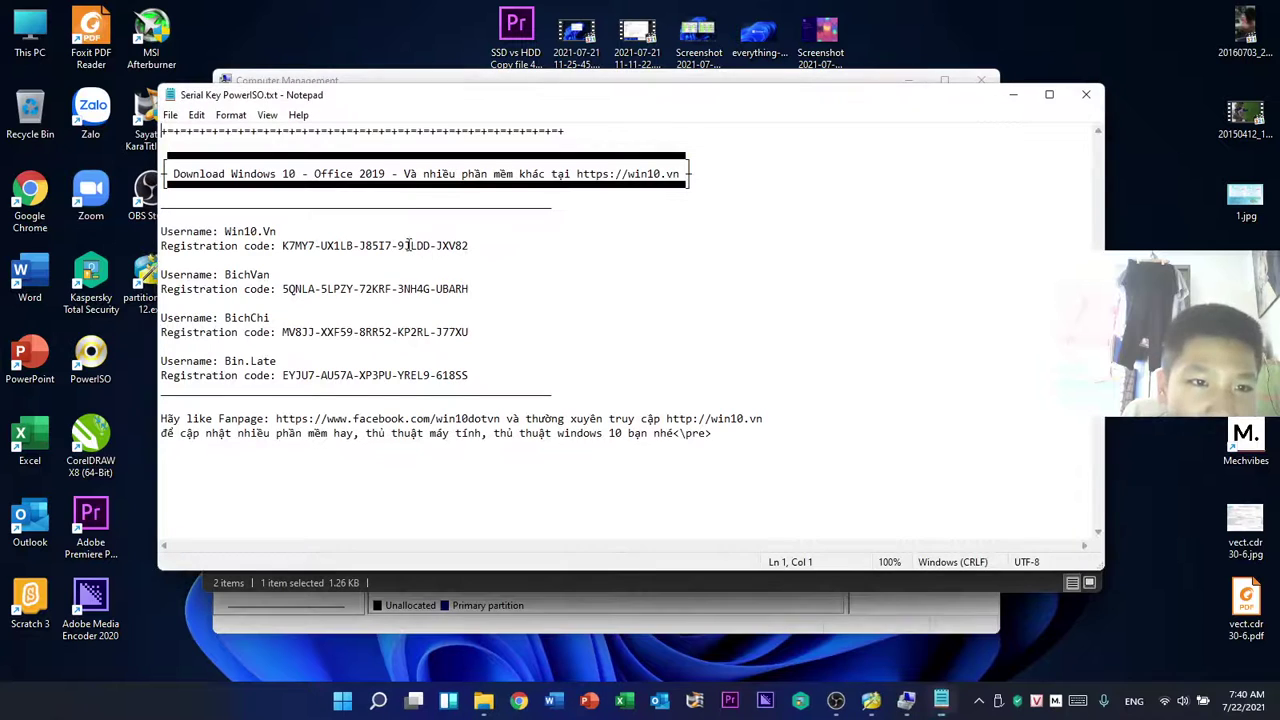
{"action": "left_click", "coordinate": [1086, 94]}
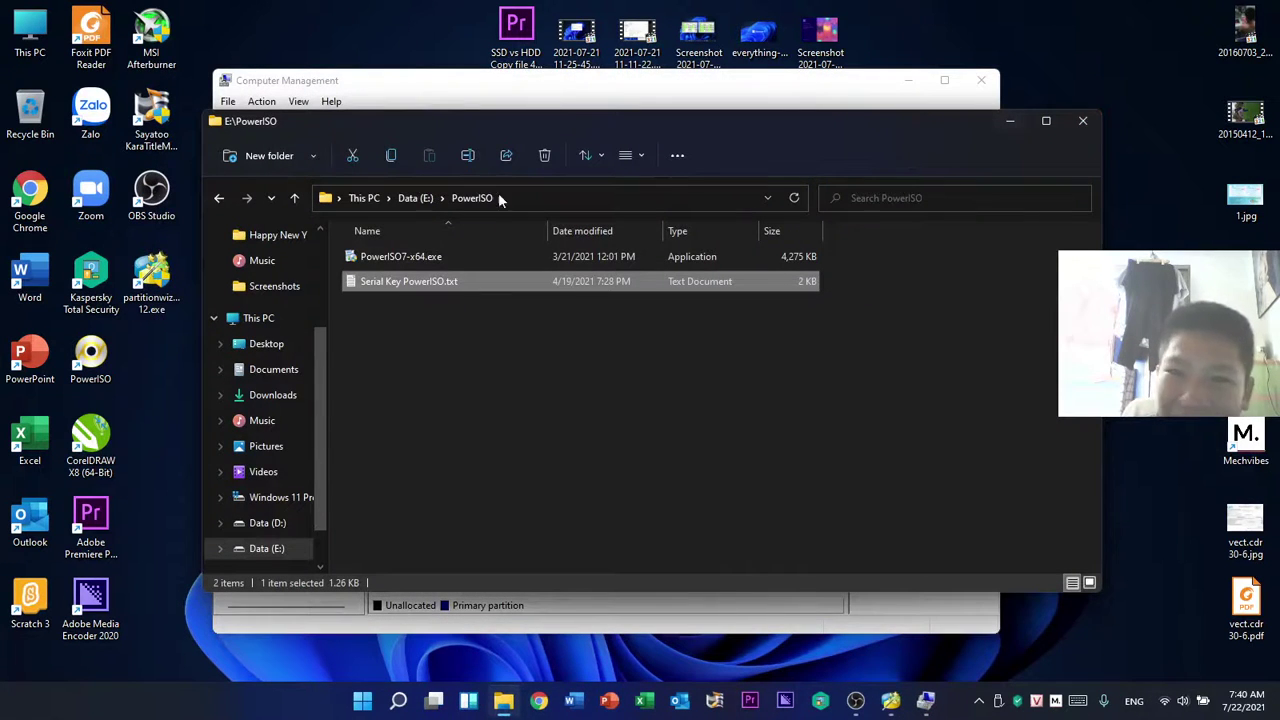
{"action": "left_click", "coordinate": [378, 196]}
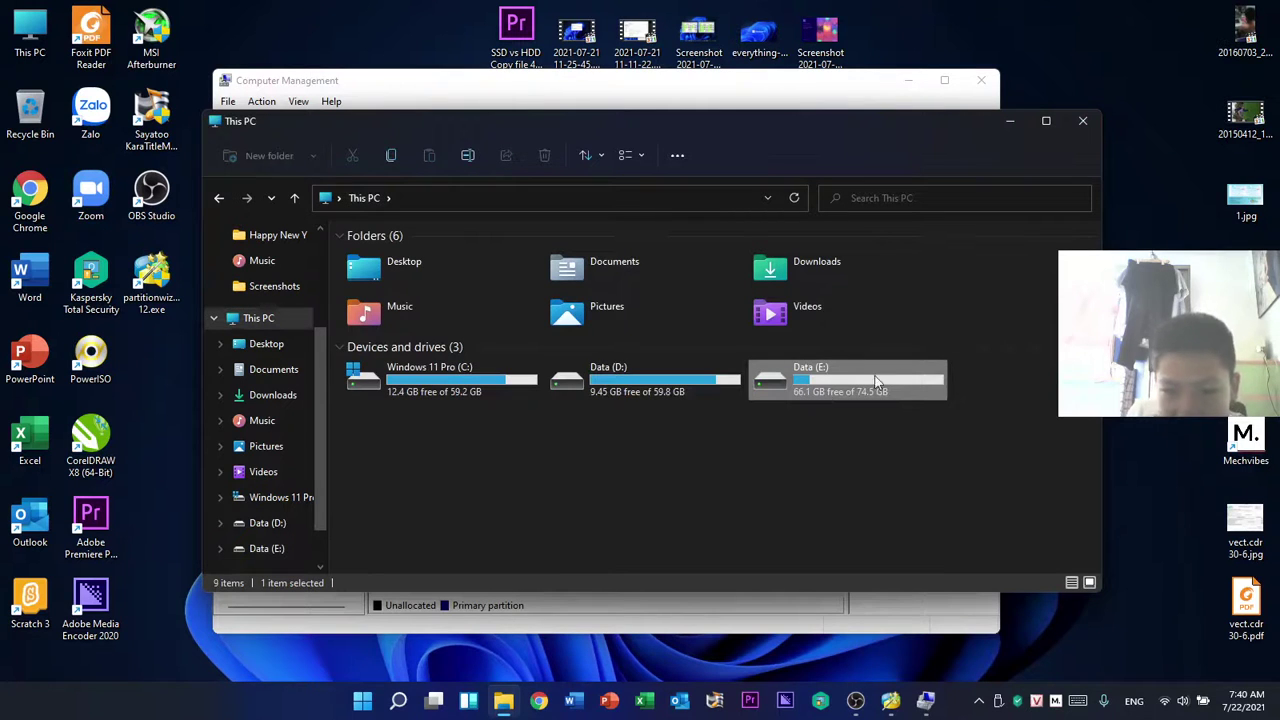
- Close File Explorer and Computer Management, and quit MiniTool Partition Wizard after checking the E: disk's partition type there
{"action": "left_click", "coordinate": [1080, 122]}
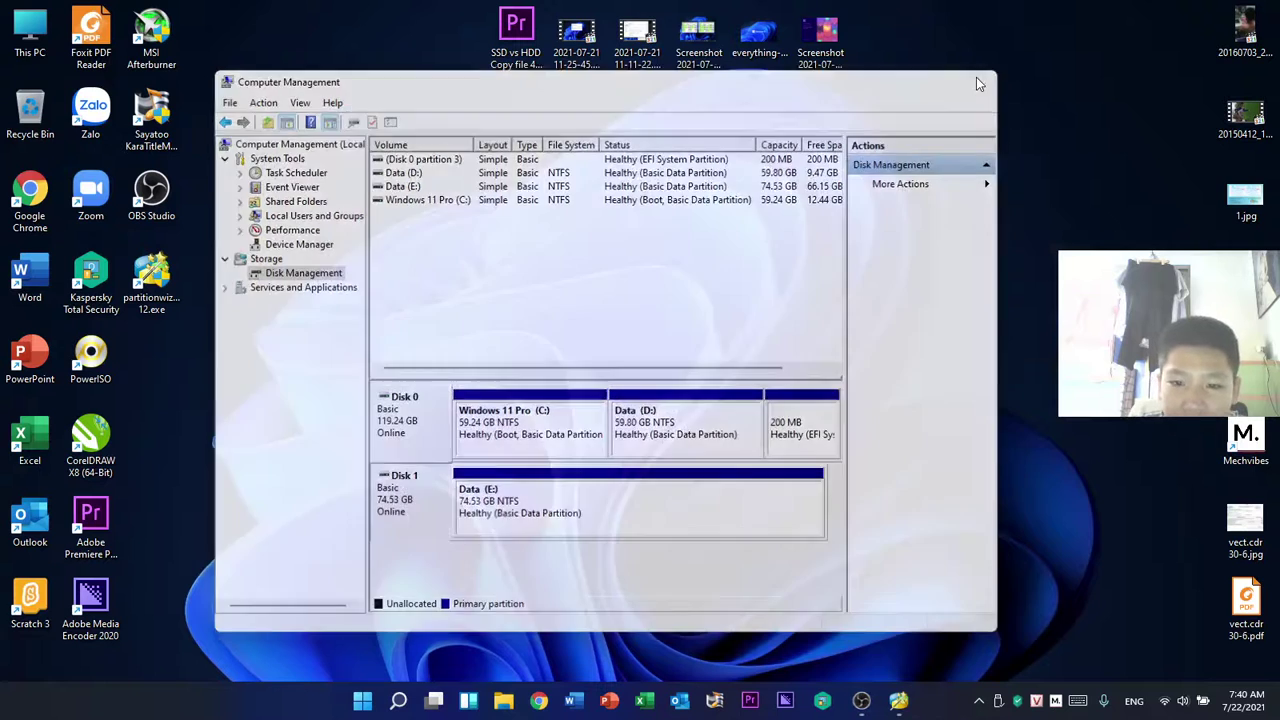
{"action": "left_click", "coordinate": [979, 79]}
{"action": "left_click", "coordinate": [906, 700]}
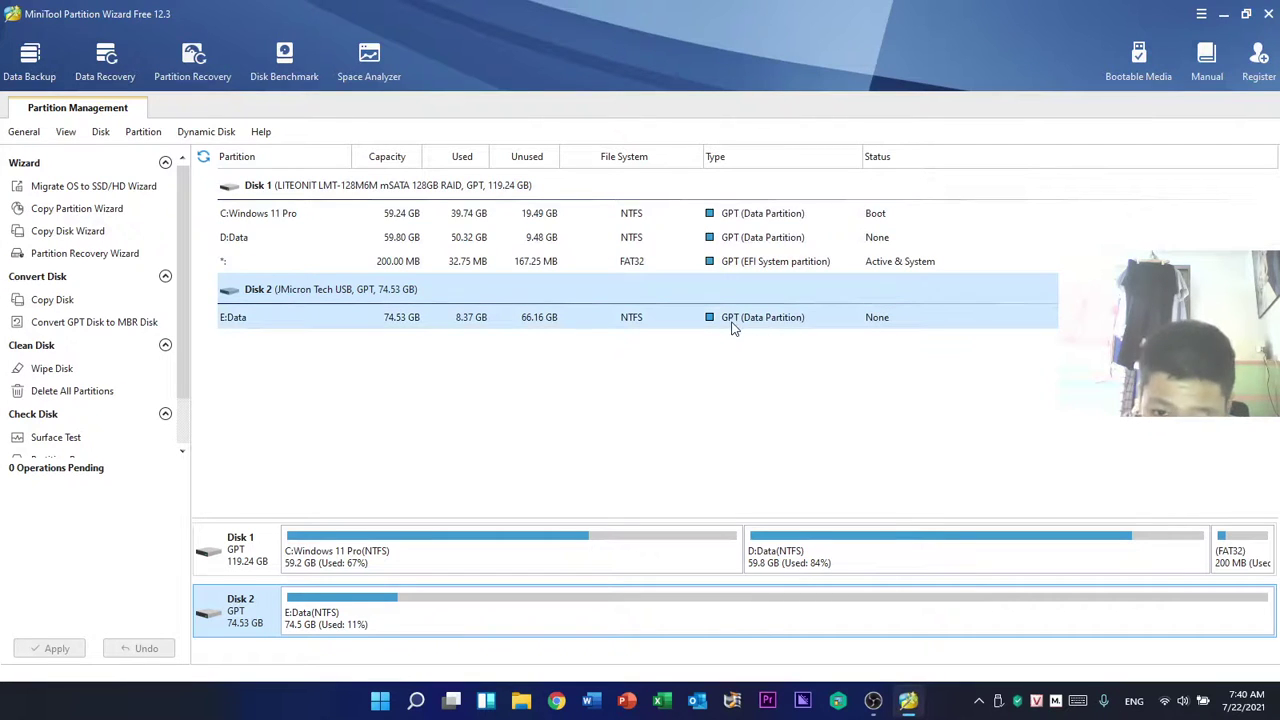
{"action": "left_click", "coordinate": [1268, 14]}
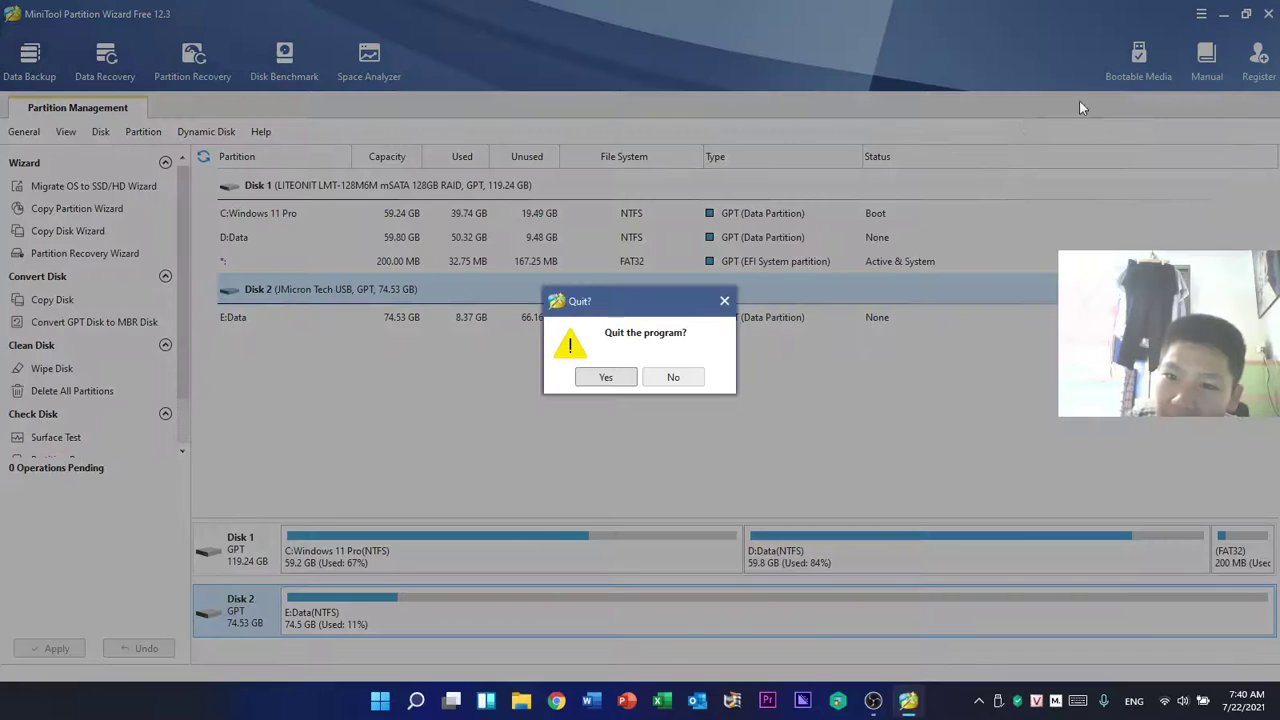
{"action": "left_click", "coordinate": [604, 378]}
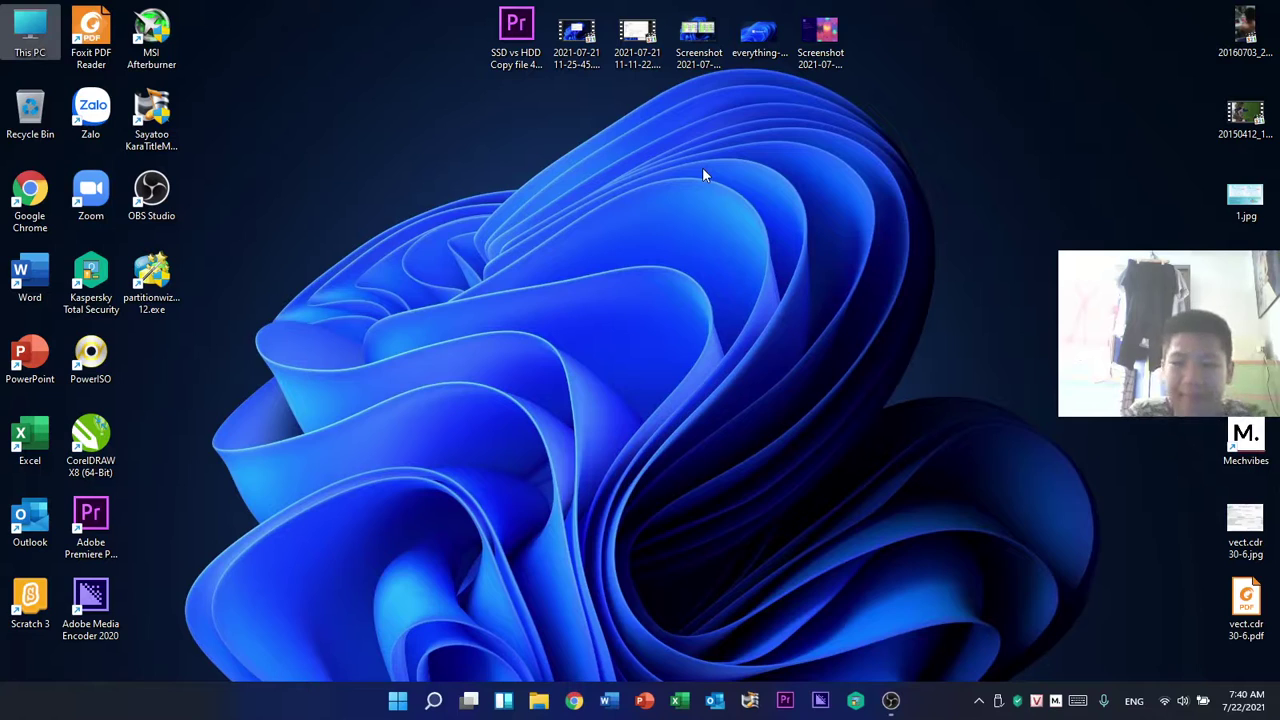
- Switch to OBS Studio and select Scene 2
{"action": "left_click", "coordinate": [890, 700]}
{"action": "left_click", "coordinate": [106, 566]}
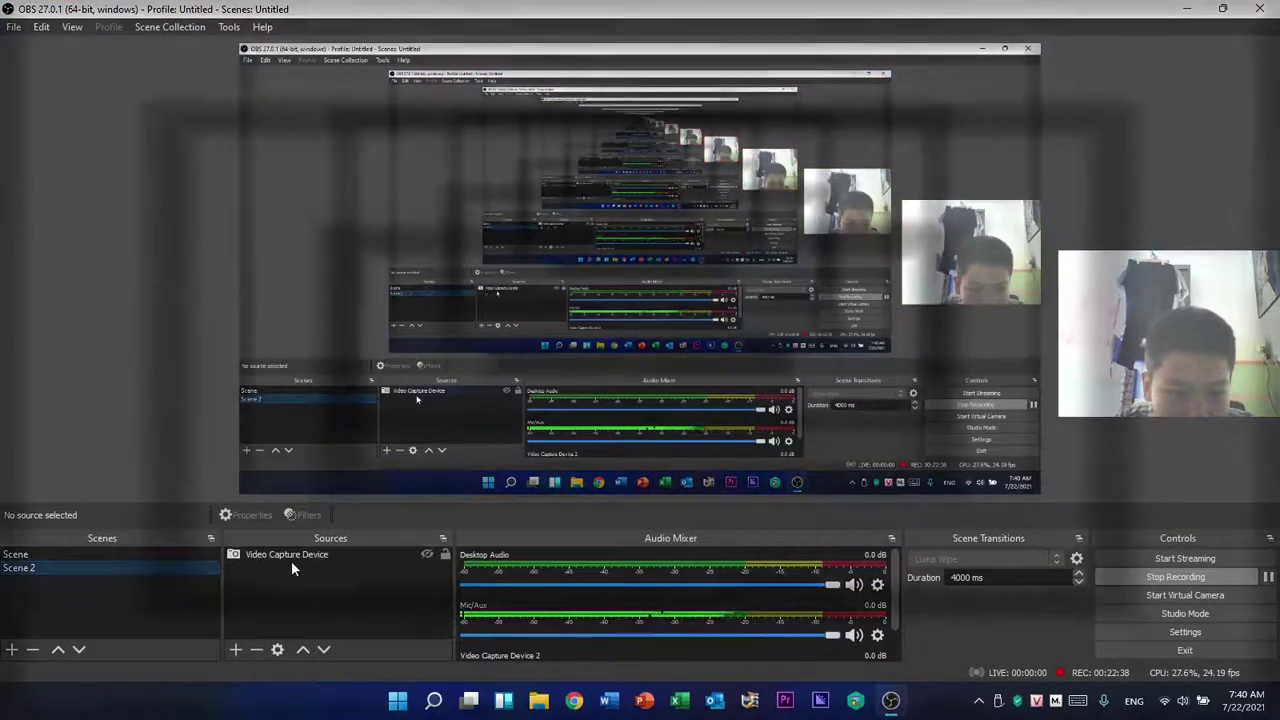